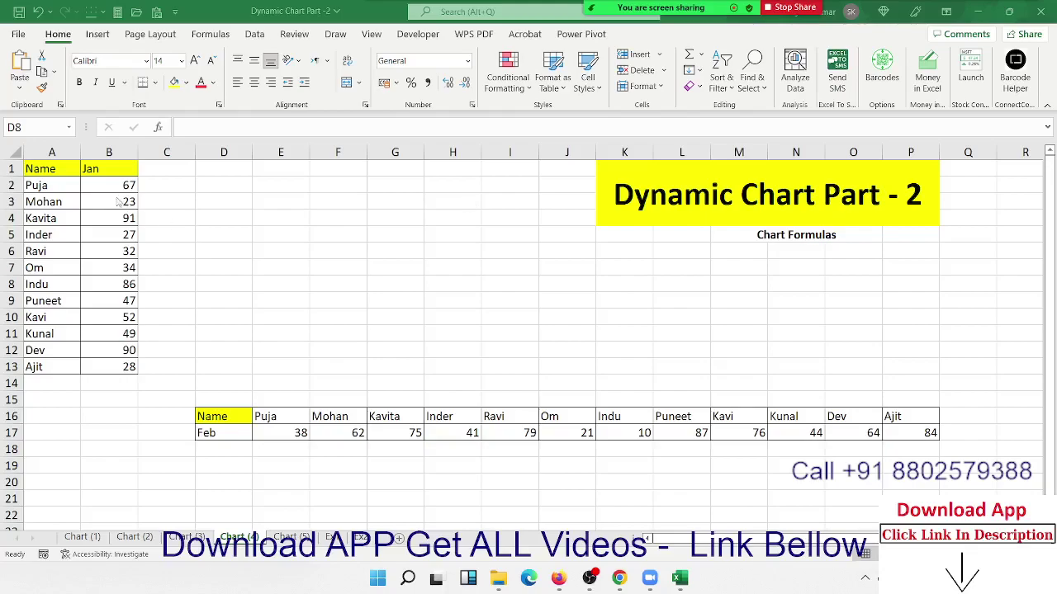
# - Highlight the Jan sales values in column B and the Feb values row to review them
pyautogui.moveTo(115, 186)
pyautogui.mouseDown()
pyautogui.moveTo(114, 298)
pyautogui.moveTo(74, 370)
pyautogui.mouseUp()
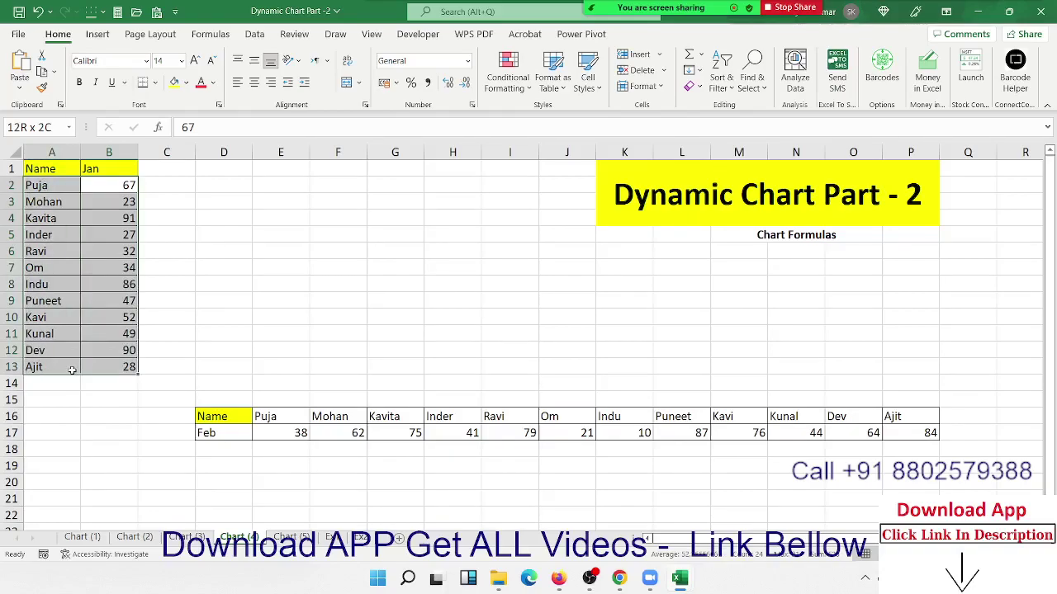
pyautogui.moveTo(73, 370); pyautogui.dragTo(73, 368)
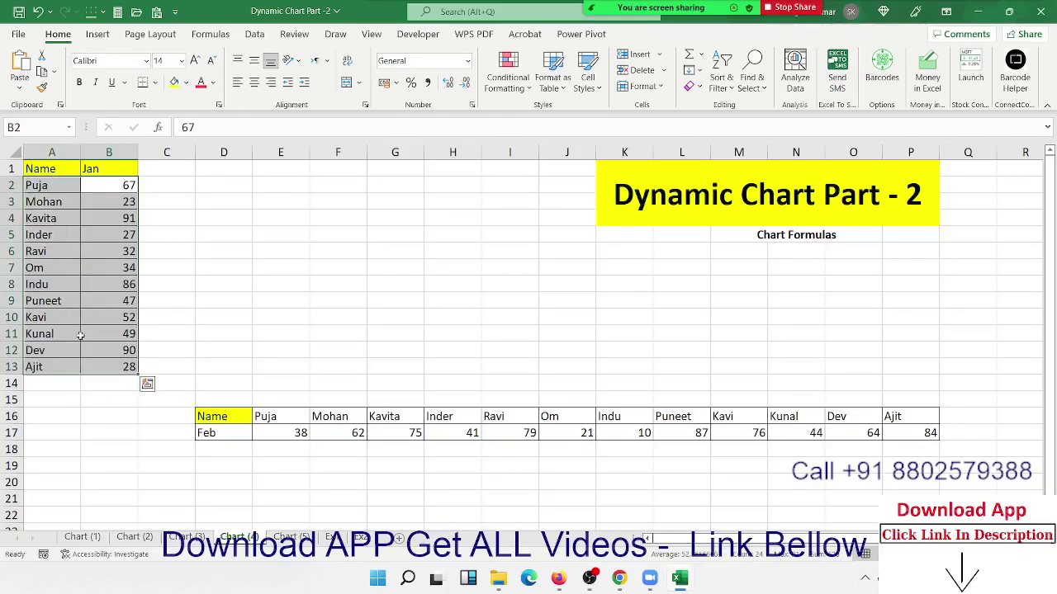
pyautogui.click(114, 187)
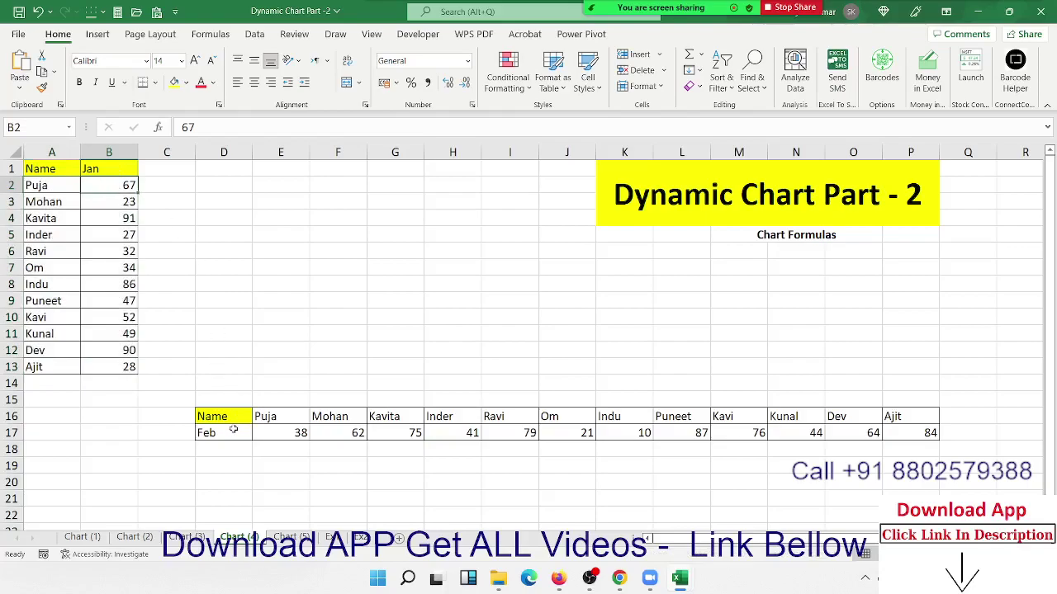
pyautogui.moveTo(235, 428); pyautogui.dragTo(902, 430)
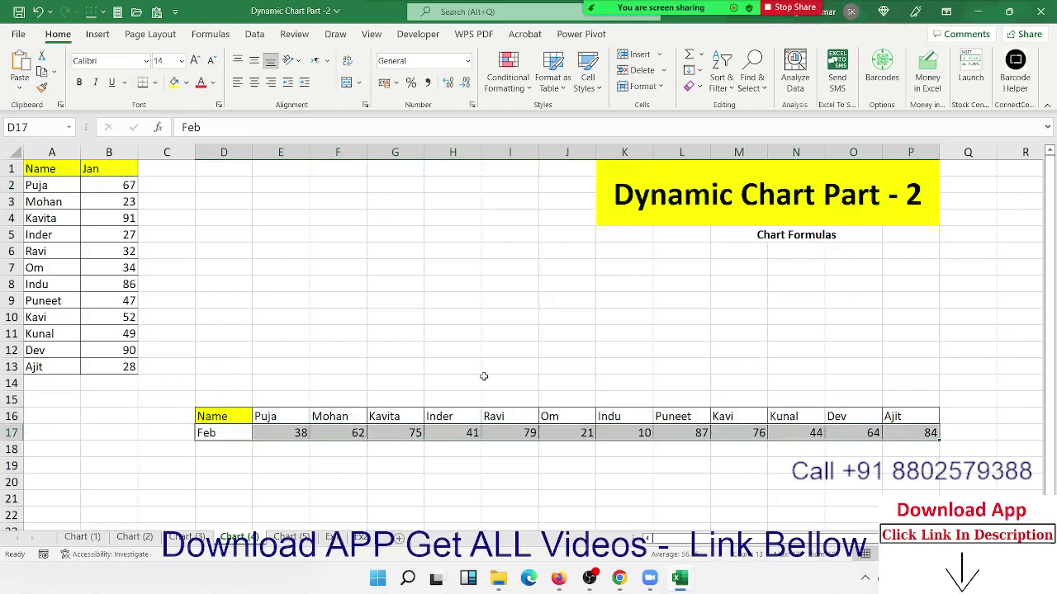
pyautogui.click(450, 329)
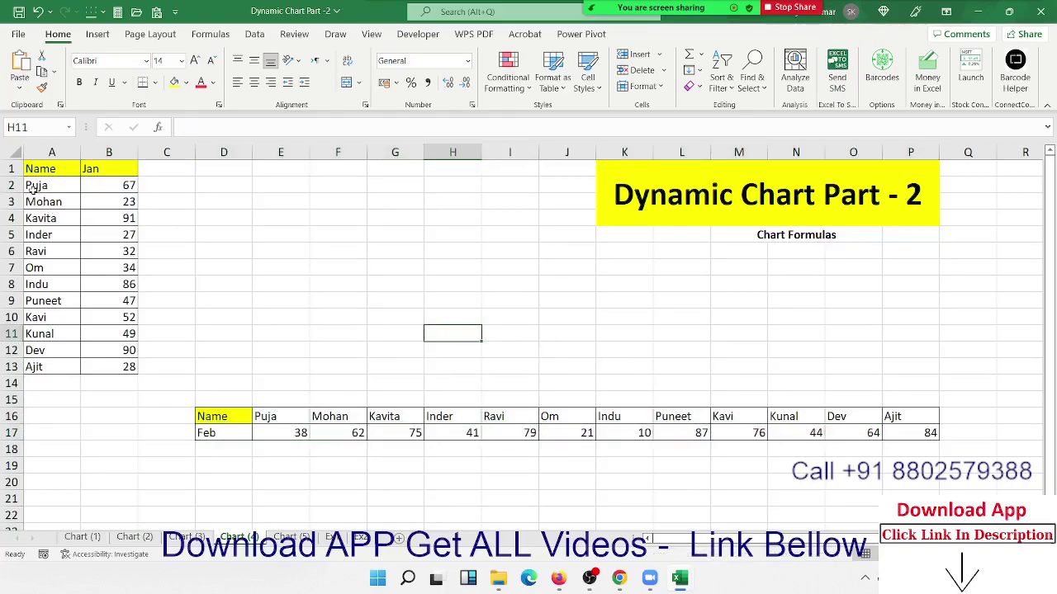
# - Review the names in column A and row 16, then select empty cell D2 with Insert showing
pyautogui.moveTo(30, 188); pyautogui.dragTo(33, 367)
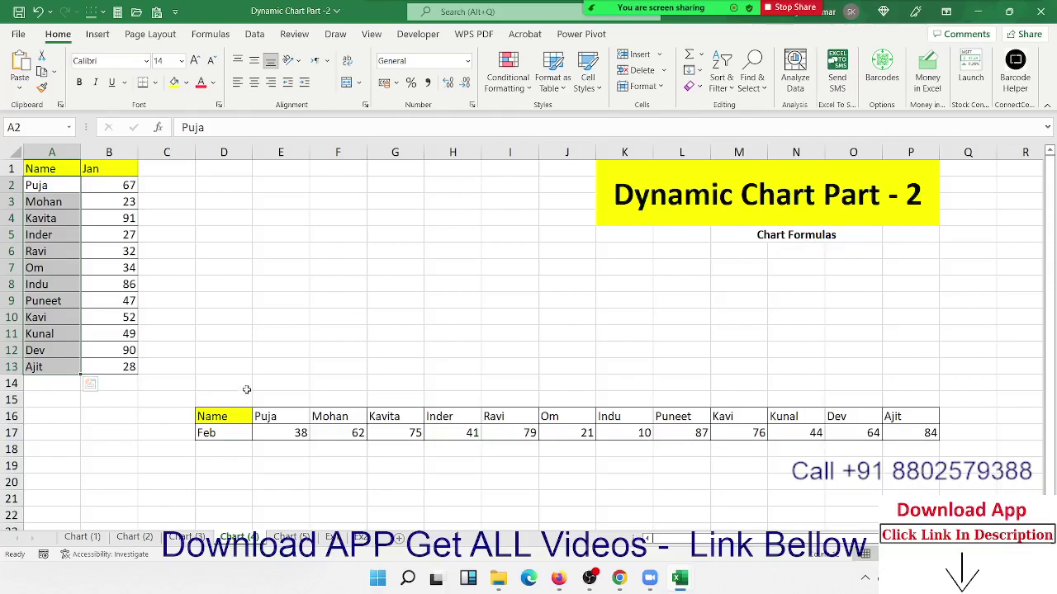
pyautogui.moveTo(268, 417); pyautogui.dragTo(893, 417)
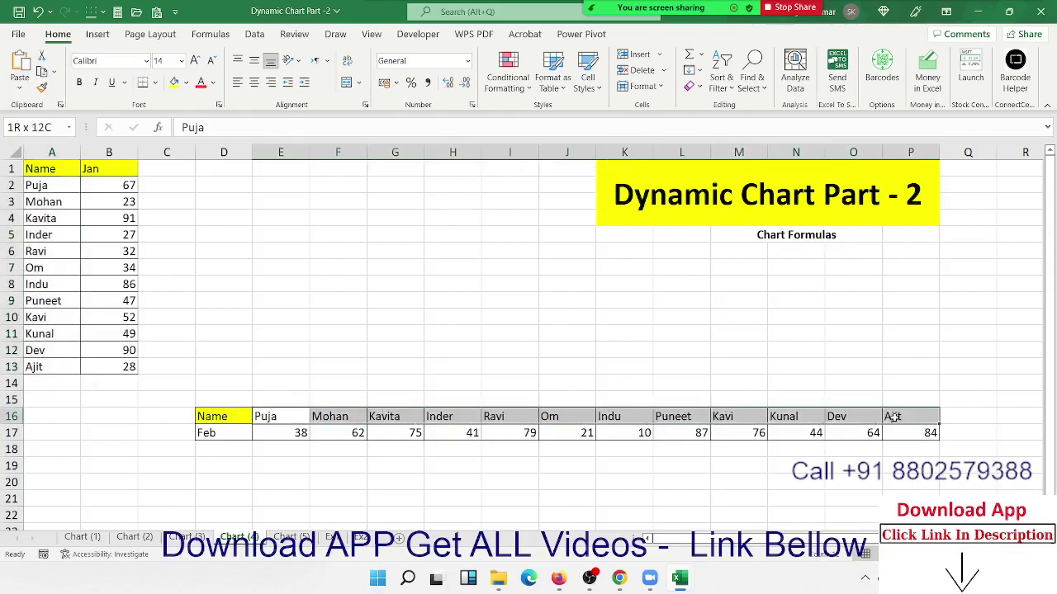
pyautogui.click(312, 248)
pyautogui.click(213, 182)
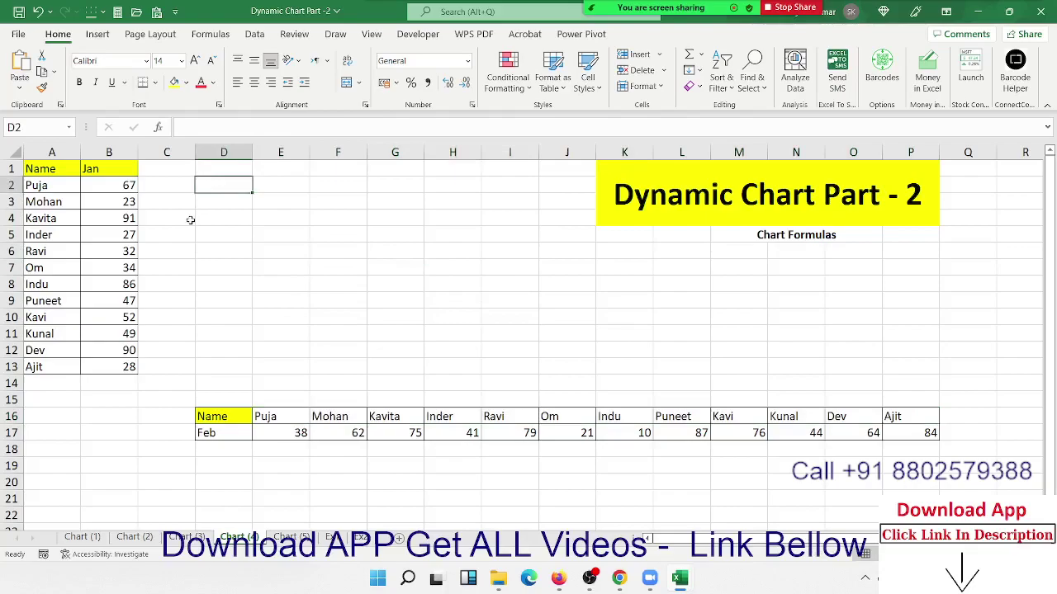
pyautogui.click(98, 35)
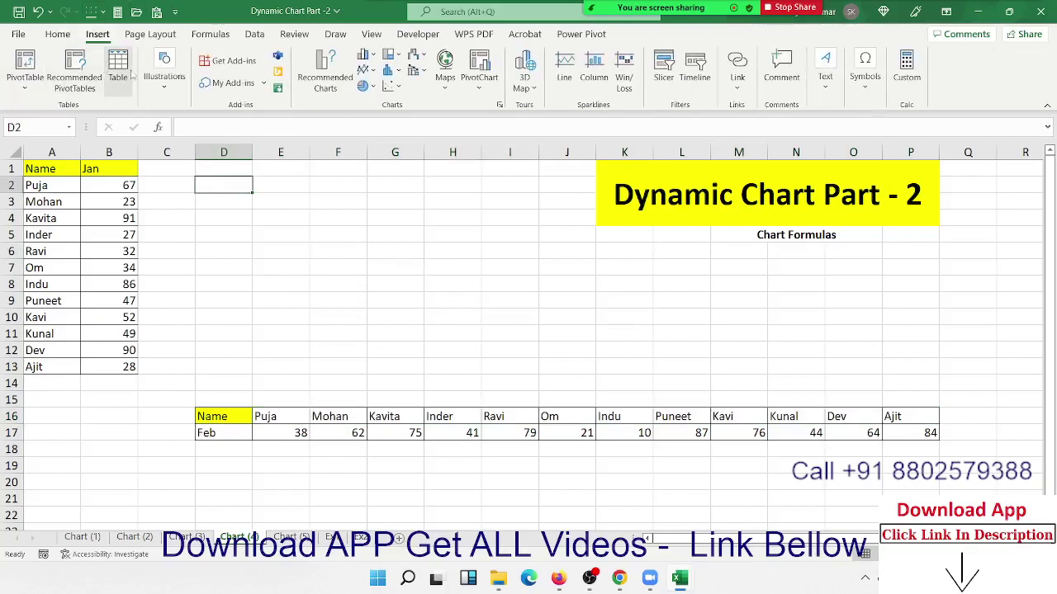
# - Insert an empty clustered column chart and widen it across roughly columns C–J near row 1
pyautogui.click(366, 54)
pyautogui.click(376, 105)
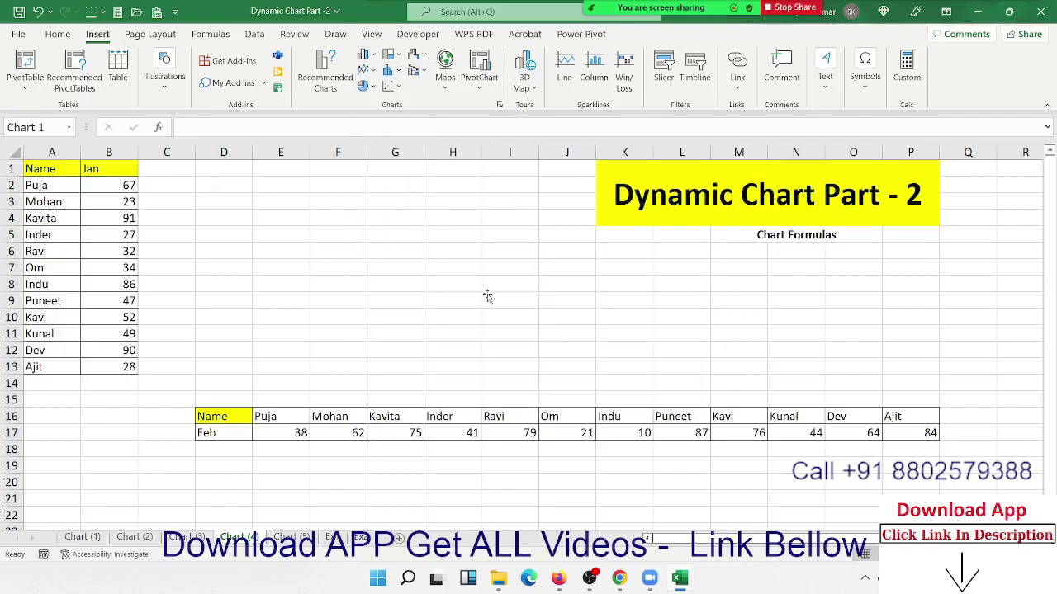
pyautogui.moveTo(470, 307)
pyautogui.mouseDown()
pyautogui.moveTo(295, 208)
pyautogui.moveTo(302, 224)
pyautogui.mouseUp()
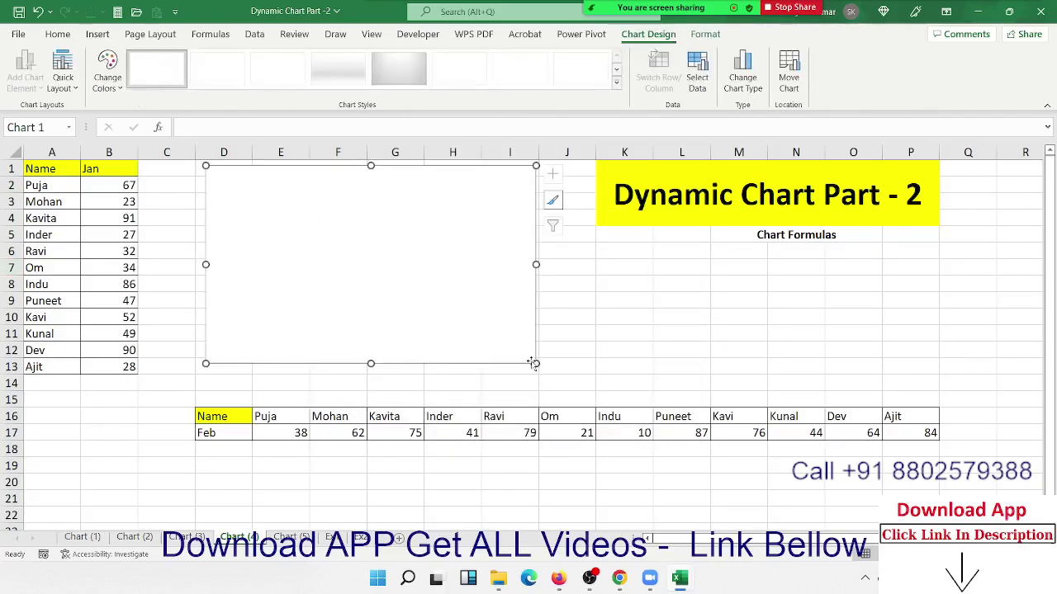
pyautogui.moveTo(533, 361); pyautogui.dragTo(588, 368)
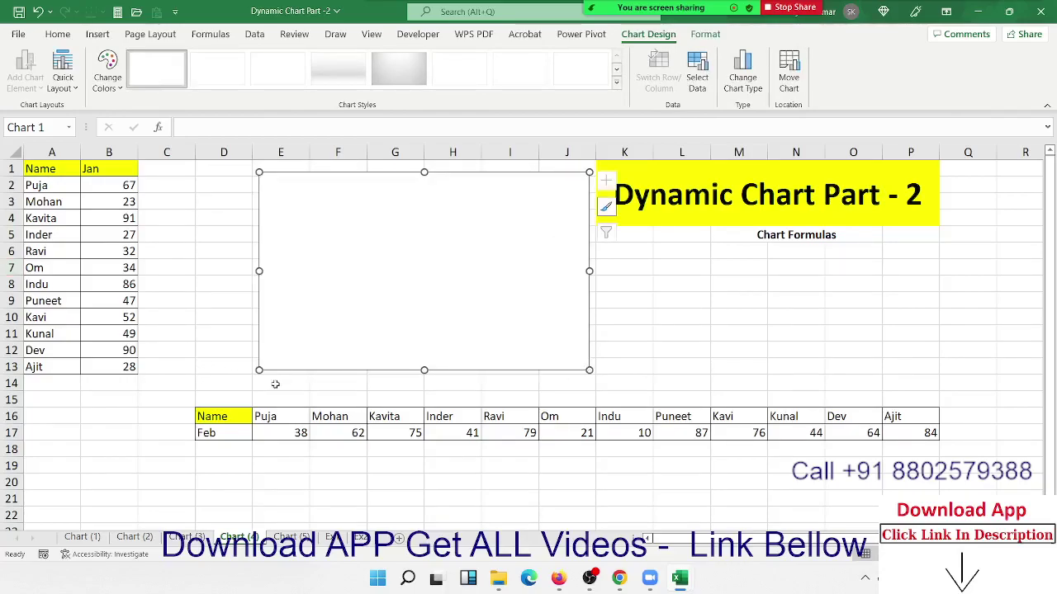
pyautogui.moveTo(258, 370); pyautogui.dragTo(171, 371)
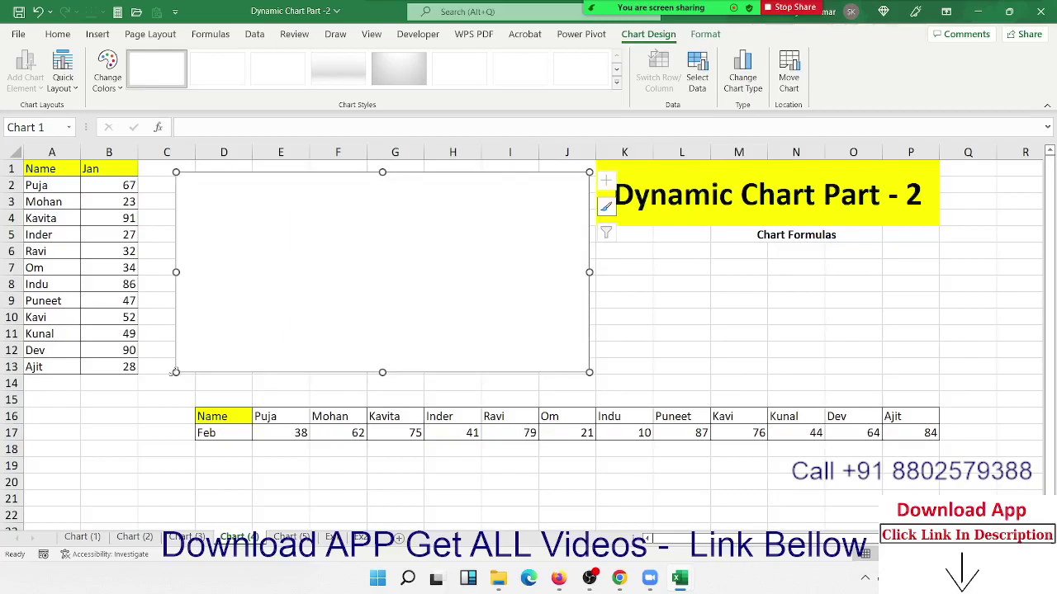
pyautogui.moveTo(175, 372); pyautogui.dragTo(163, 375)
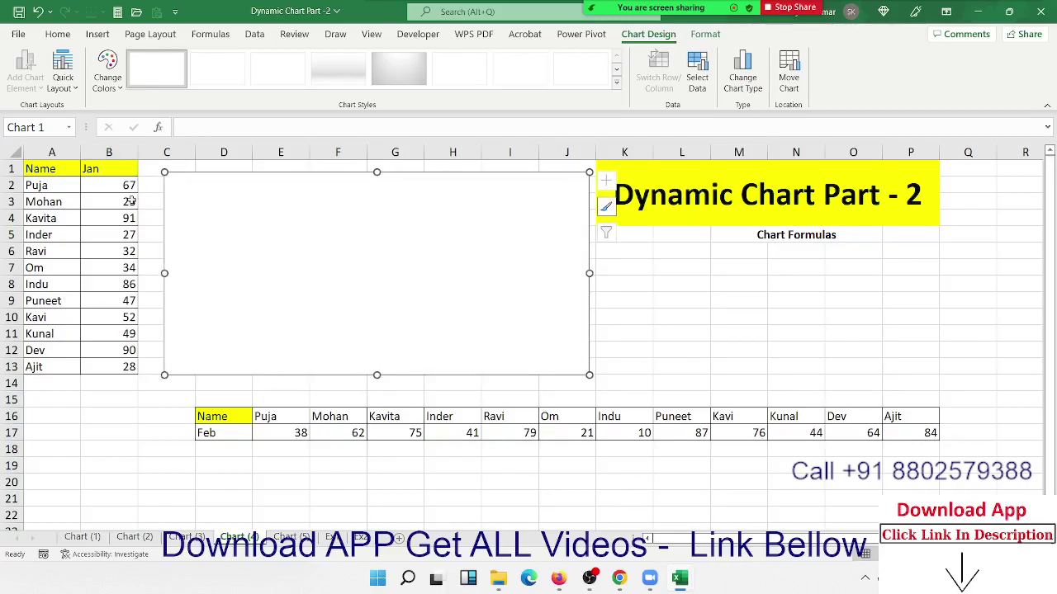
# - Highlight the Jan values in column B and the Feb table in rows 16–17 to review them
pyautogui.moveTo(128, 195); pyautogui.dragTo(122, 267)
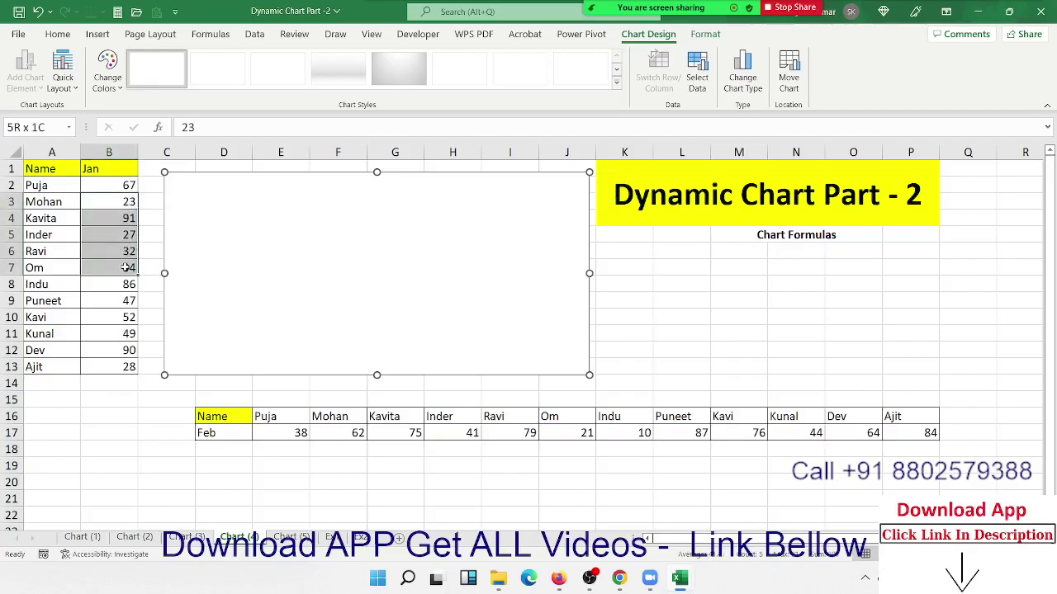
pyautogui.moveTo(312, 433); pyautogui.dragTo(401, 436)
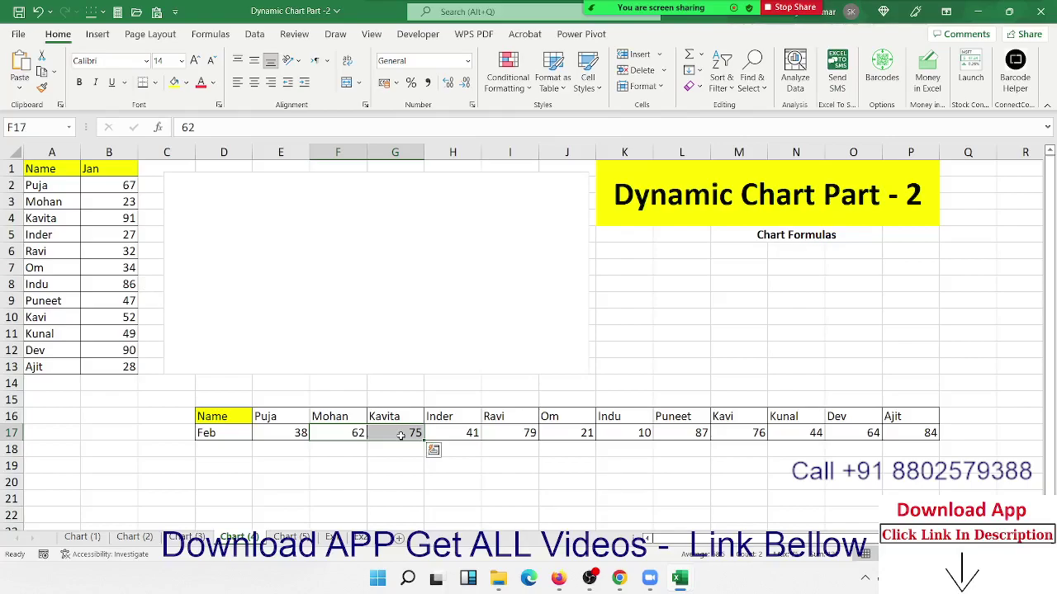
pyautogui.moveTo(236, 421); pyautogui.dragTo(897, 447)
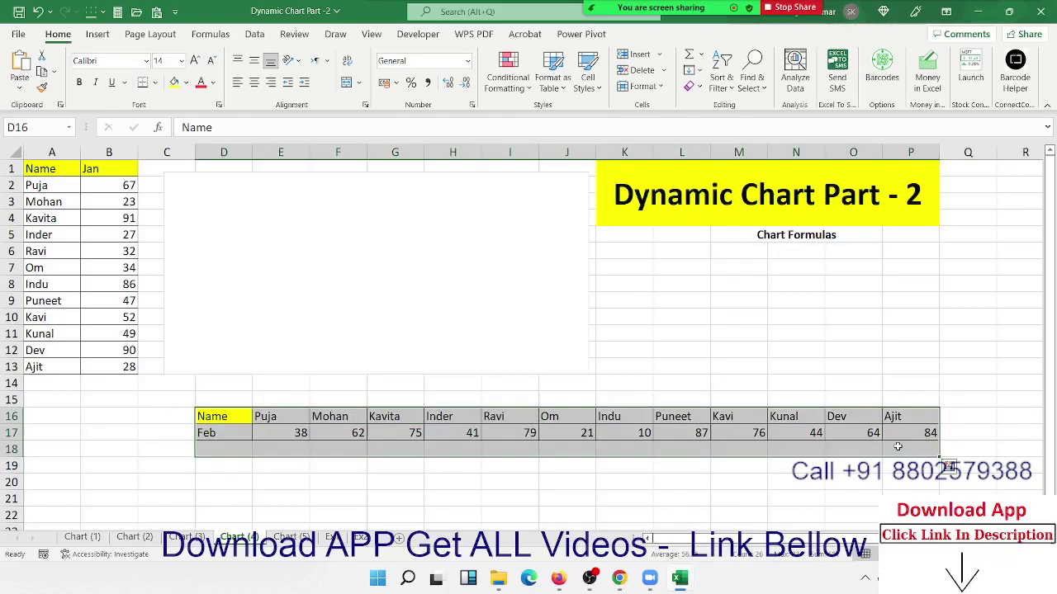
pyautogui.click(760, 328)
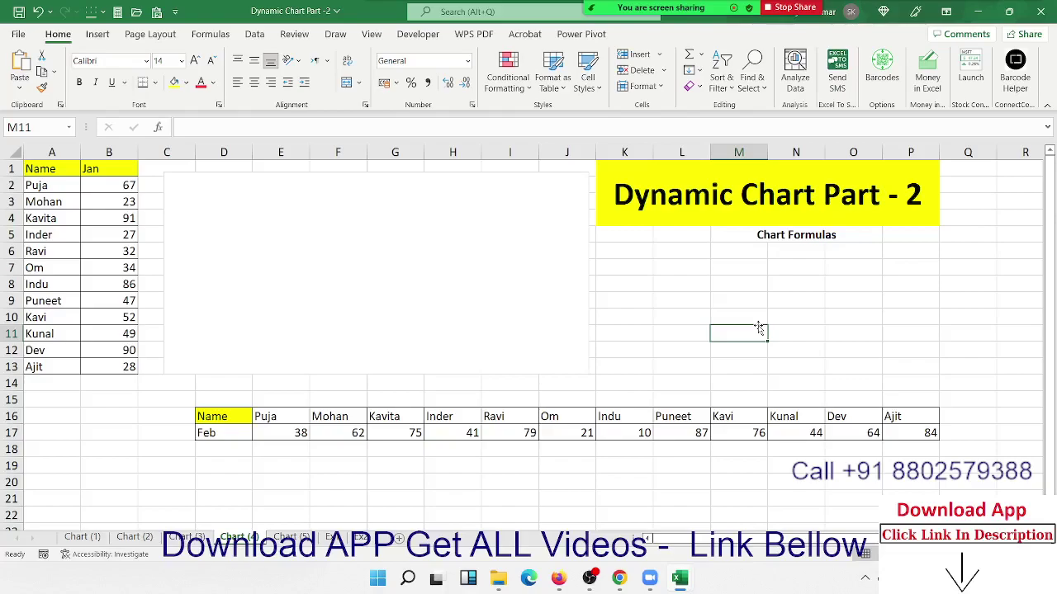
# - Add a Jan series to the chart named from B1 with values B2:B13
pyautogui.click(224, 221)
pyautogui.rightClick(224, 221)
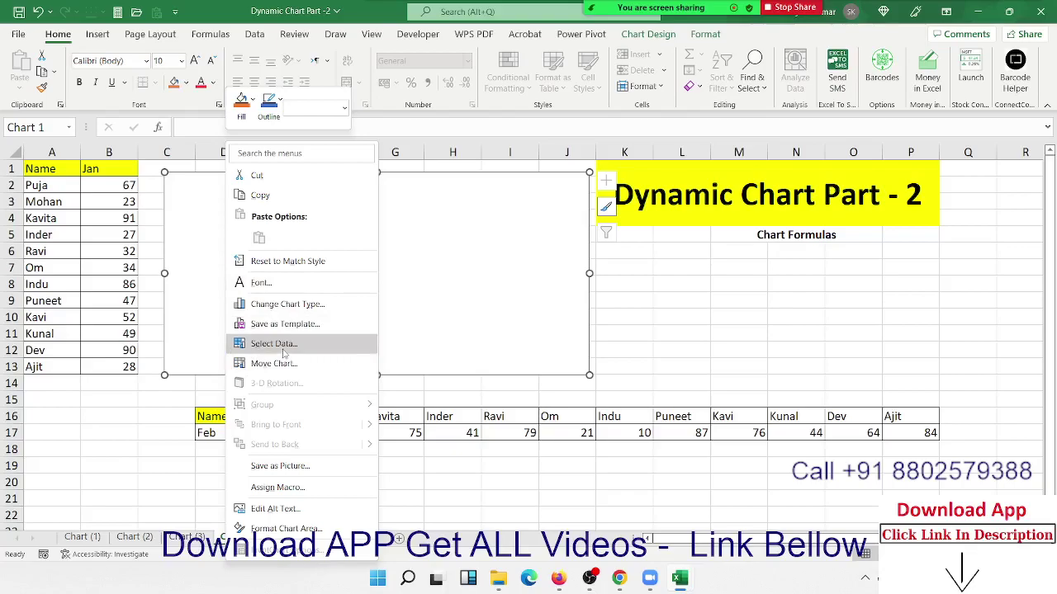
pyautogui.click(275, 343)
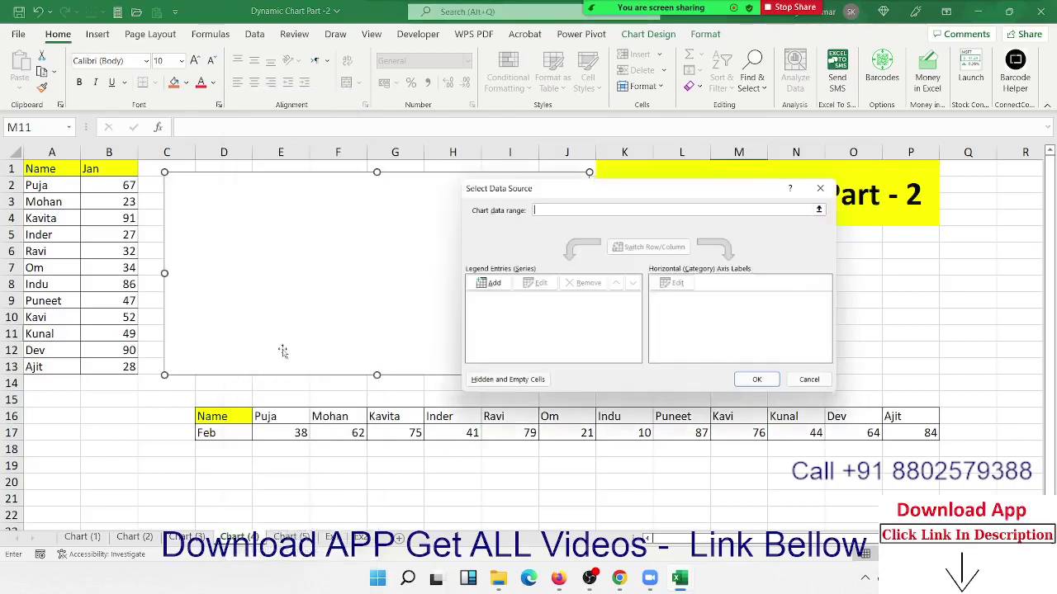
pyautogui.click(493, 289)
pyautogui.click(102, 168)
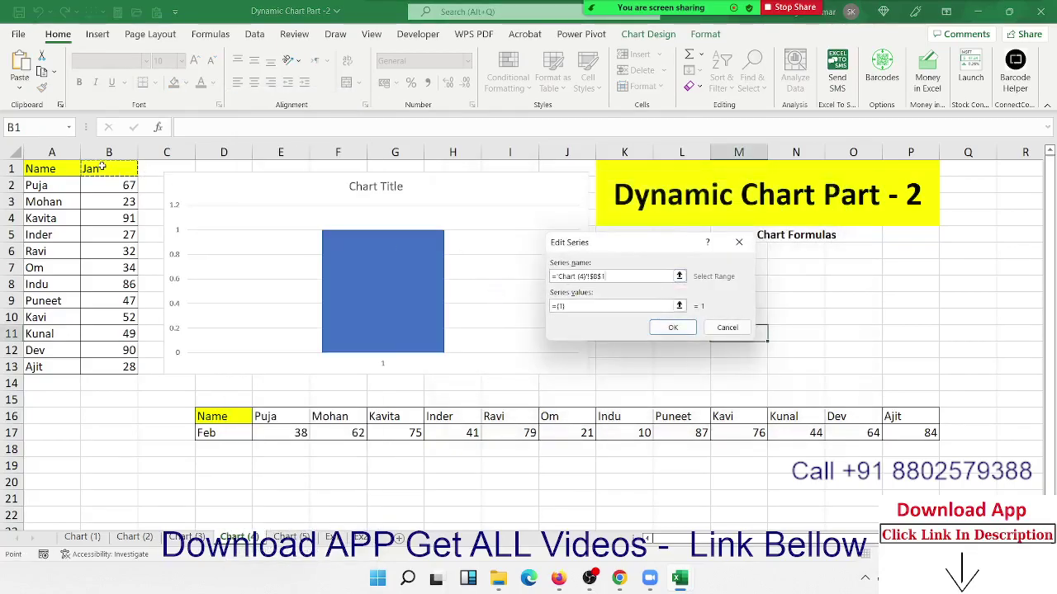
pyautogui.click(578, 306)
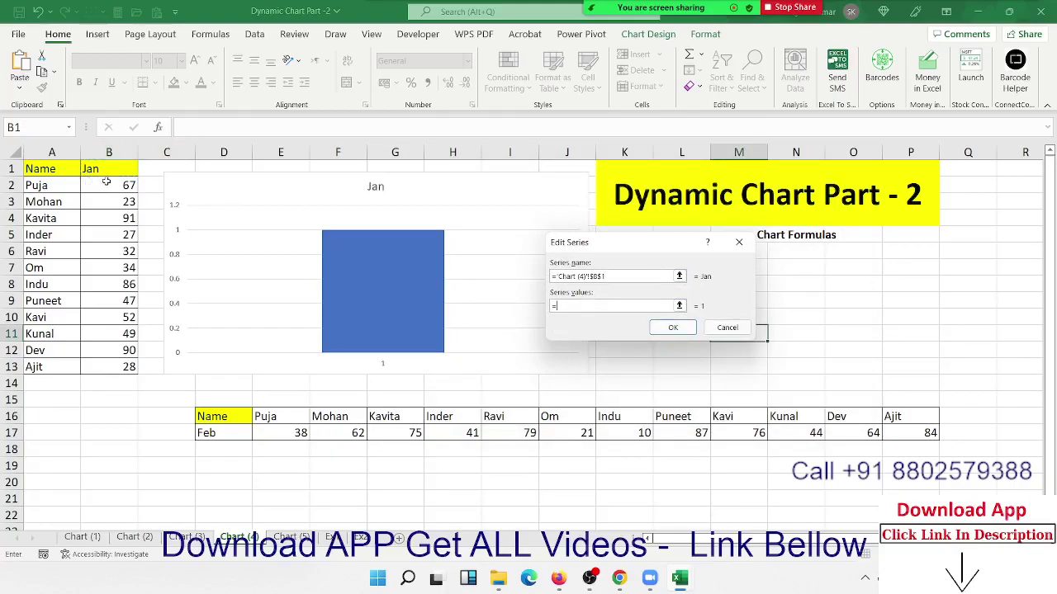
pyautogui.moveTo(105, 181); pyautogui.dragTo(109, 363)
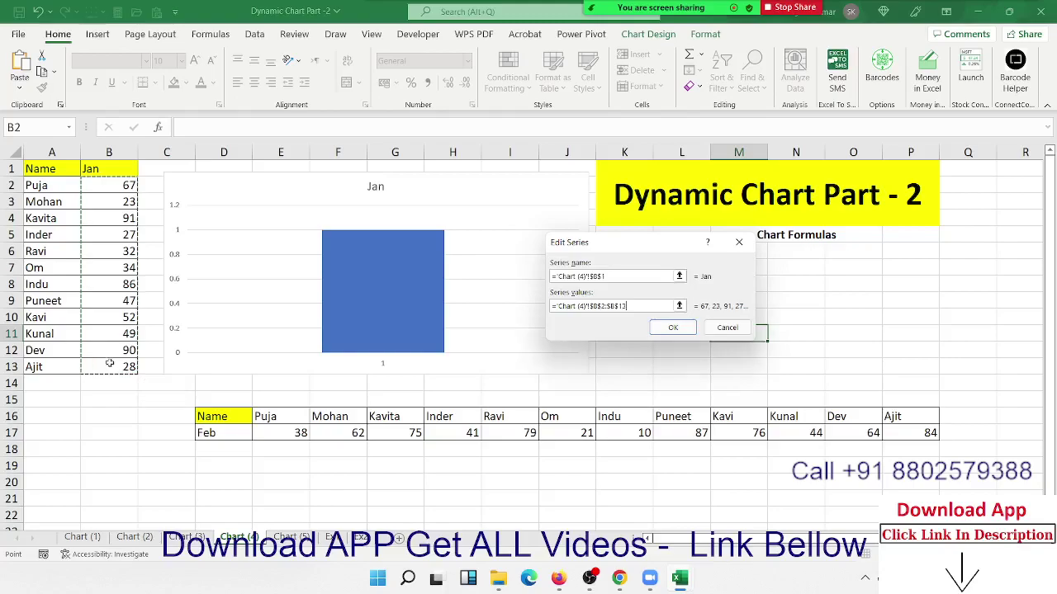
pyautogui.click(673, 327)
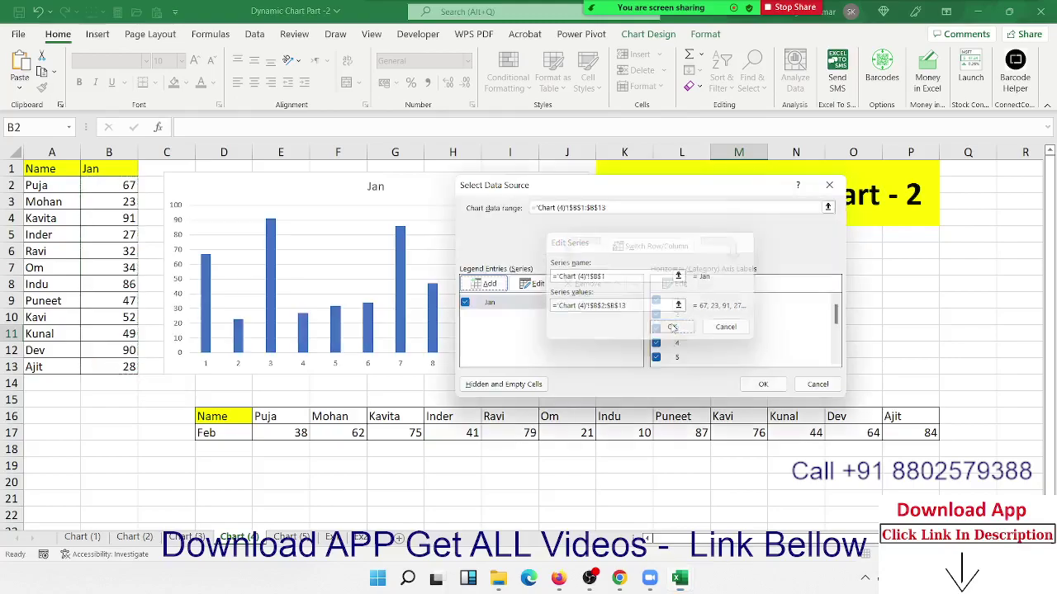
# - Add a second series named from D17 using values E16:P16
pyautogui.click(487, 283)
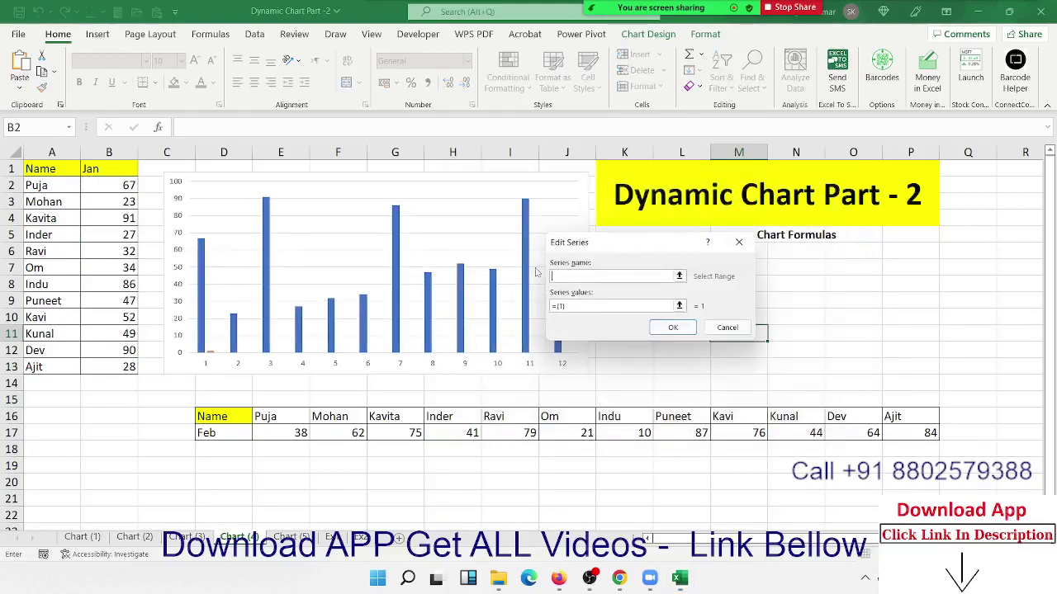
pyautogui.click(213, 435)
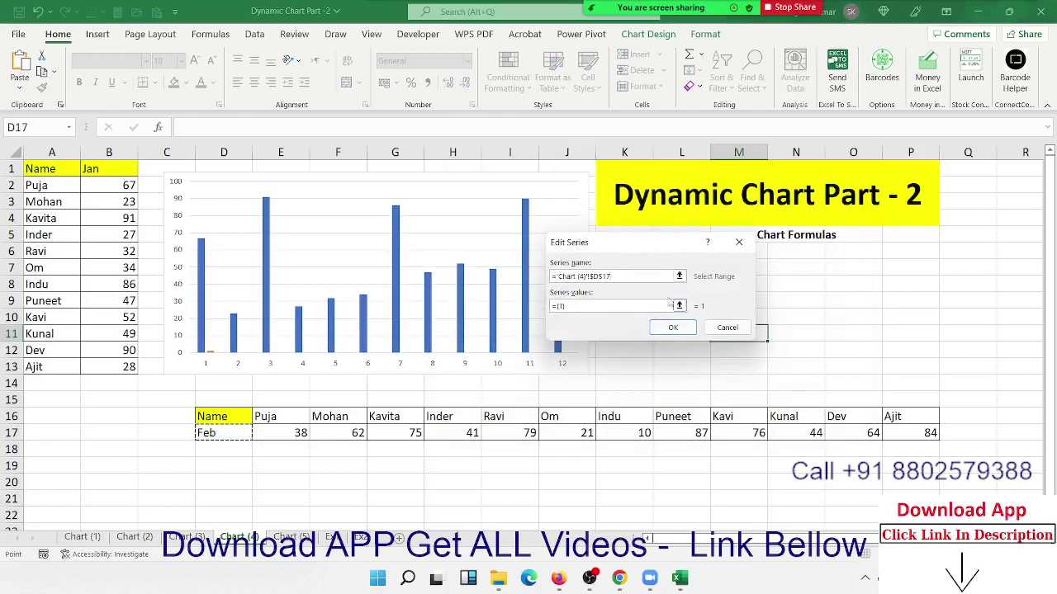
pyautogui.click(618, 305)
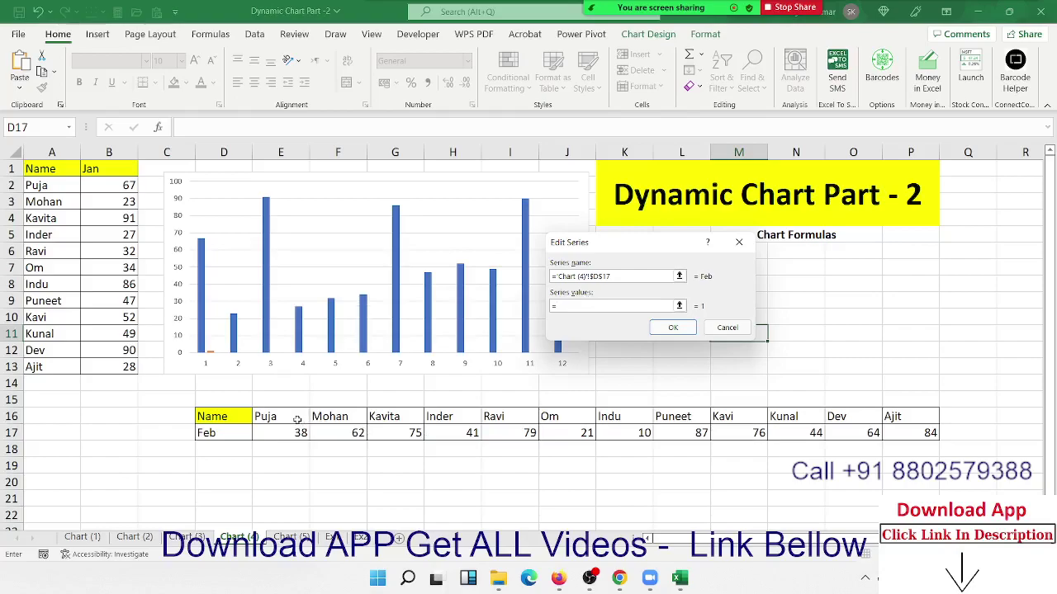
pyautogui.moveTo(295, 419); pyautogui.dragTo(897, 419)
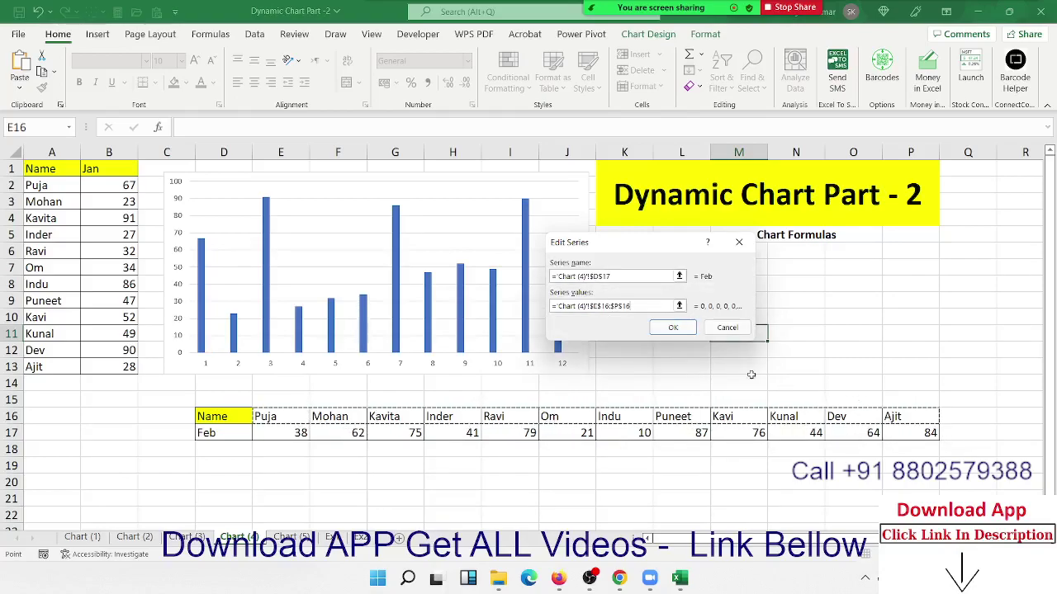
pyautogui.click(674, 328)
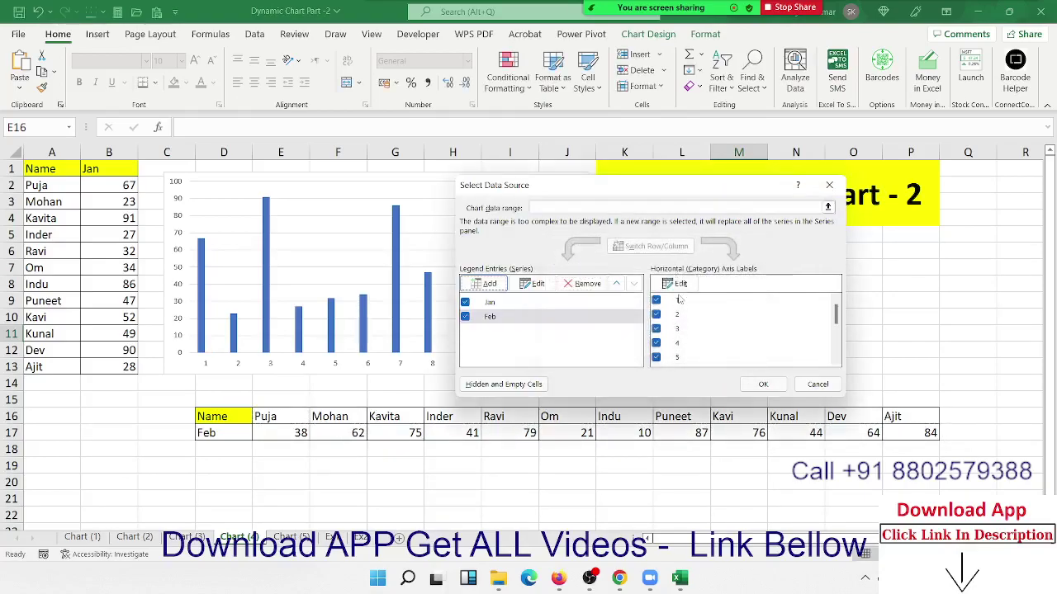
# - Correct the Feb series values to the row 17 range E17:P17
pyautogui.click(580, 319)
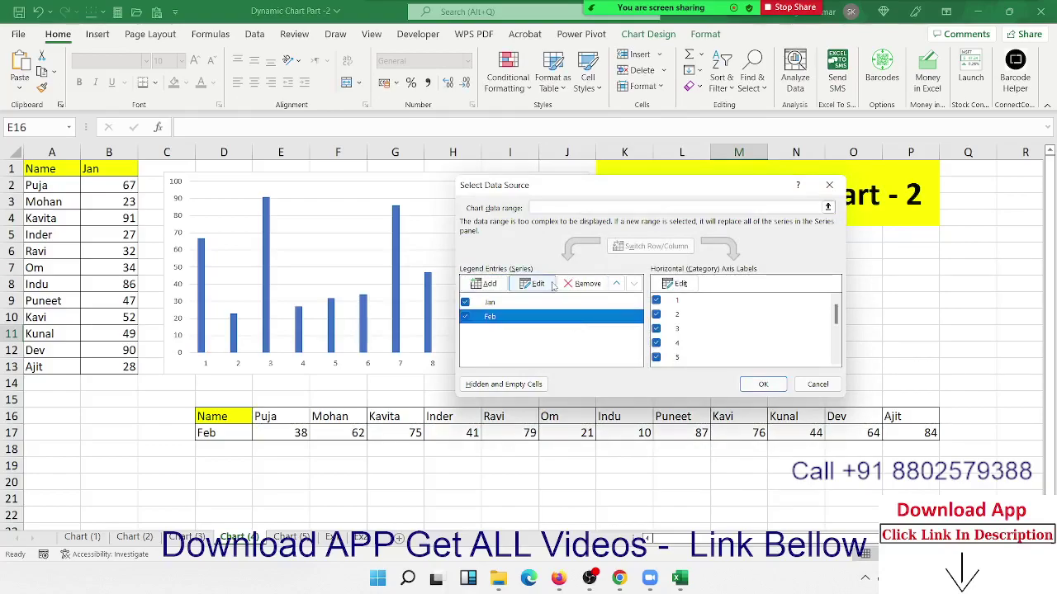
pyautogui.click(535, 283)
pyautogui.click(618, 310)
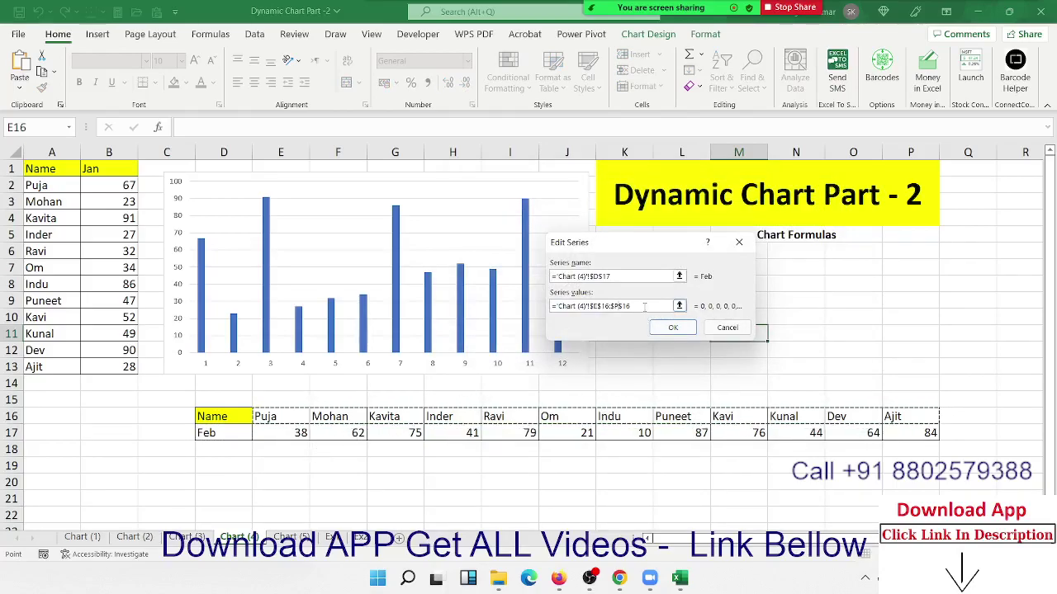
pyautogui.moveTo(645, 306); pyautogui.dragTo(446, 309)
pyautogui.write('=')
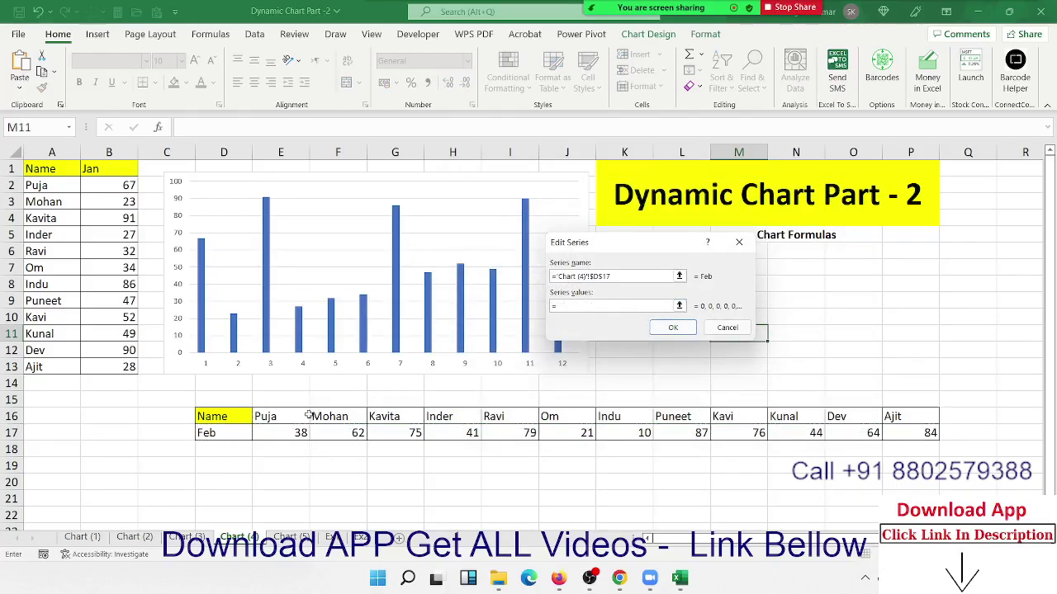
pyautogui.moveTo(299, 421)
pyautogui.mouseDown()
pyautogui.moveTo(778, 418)
pyautogui.moveTo(900, 433)
pyautogui.mouseUp()
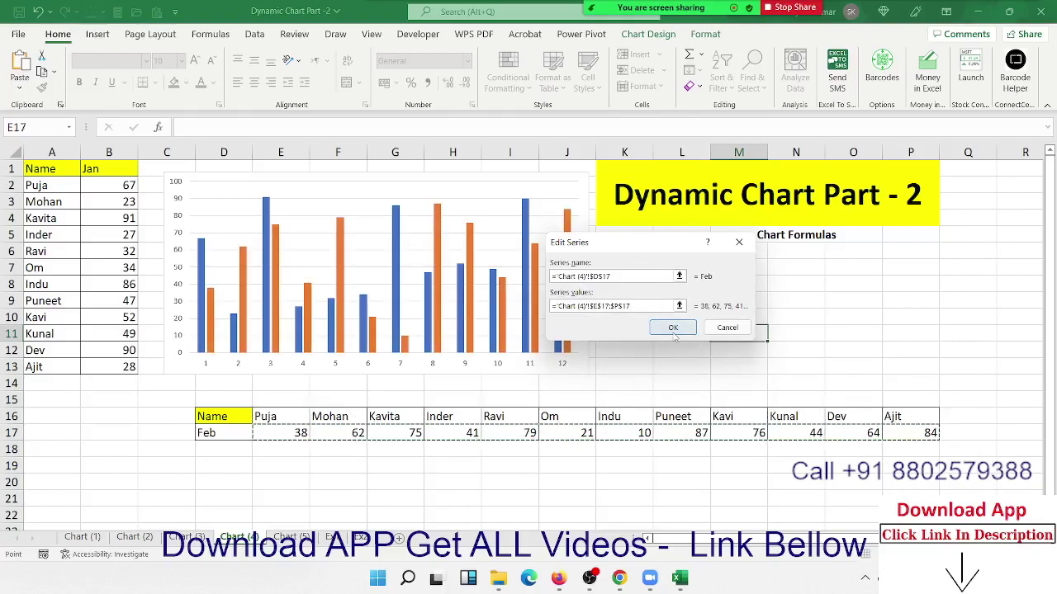
pyautogui.click(673, 328)
# - Set the chart's horizontal axis labels to the names in A2:A13
pyautogui.click(670, 286)
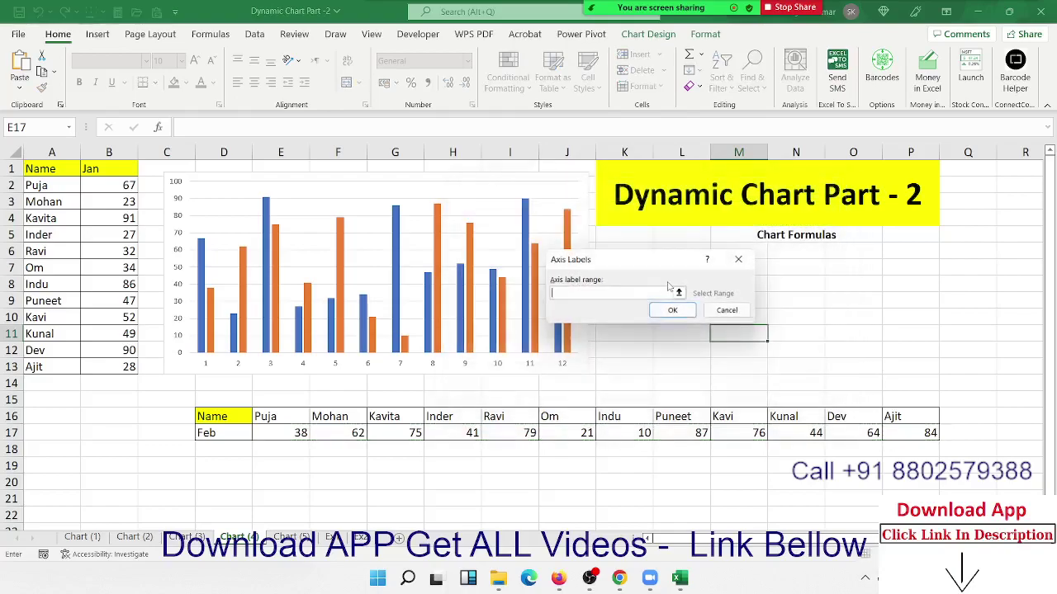
pyautogui.click(51, 187)
pyautogui.moveTo(51, 186); pyautogui.dragTo(52, 367)
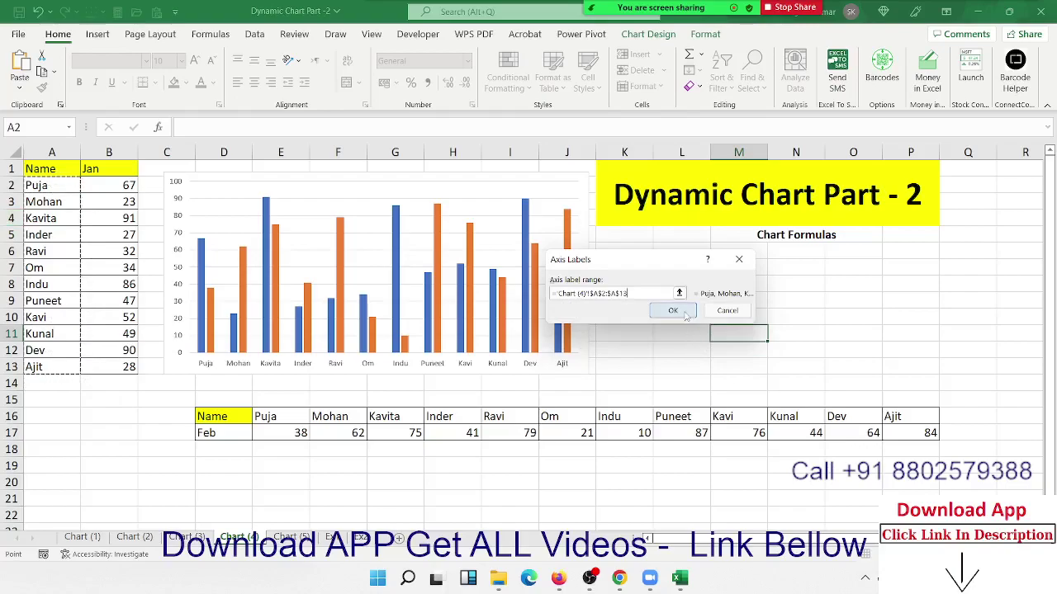
pyautogui.click(684, 312)
pyautogui.click(763, 385)
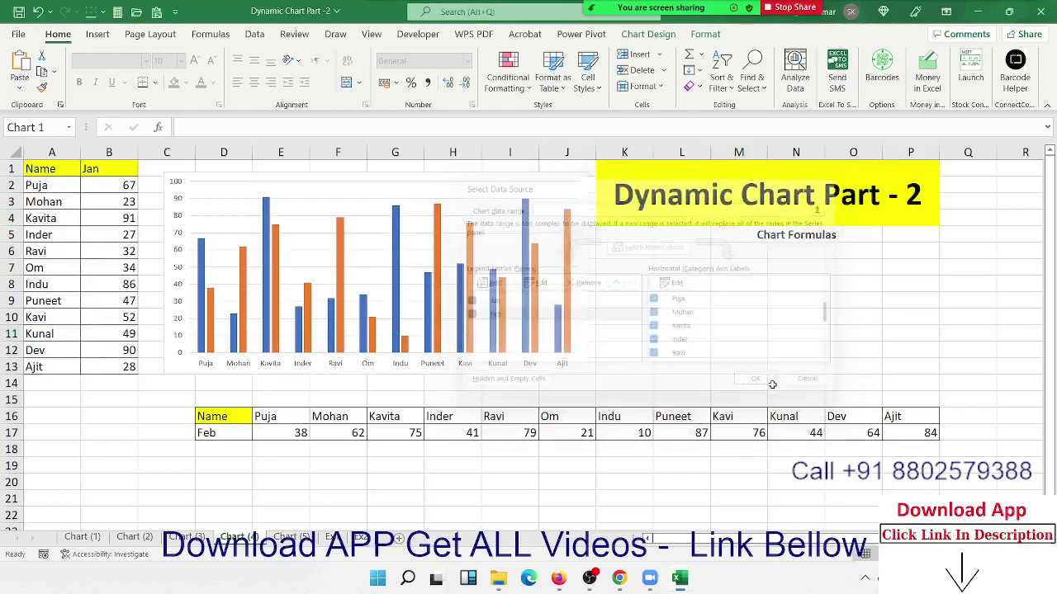
# - Deselect the chart, check cell B5, and add a new blank worksheet
pyautogui.click(657, 347)
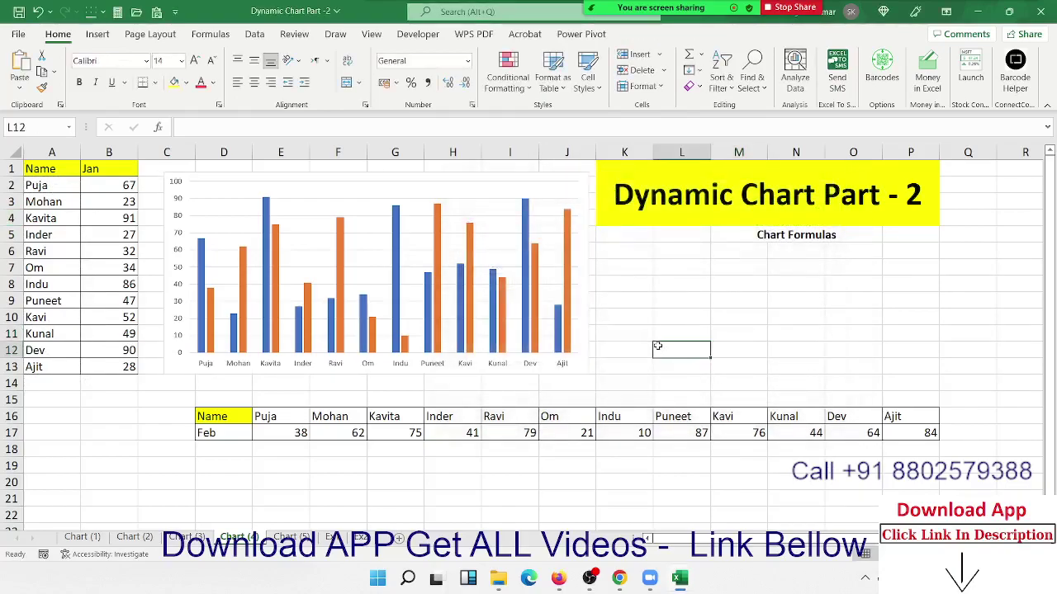
pyautogui.click(128, 233)
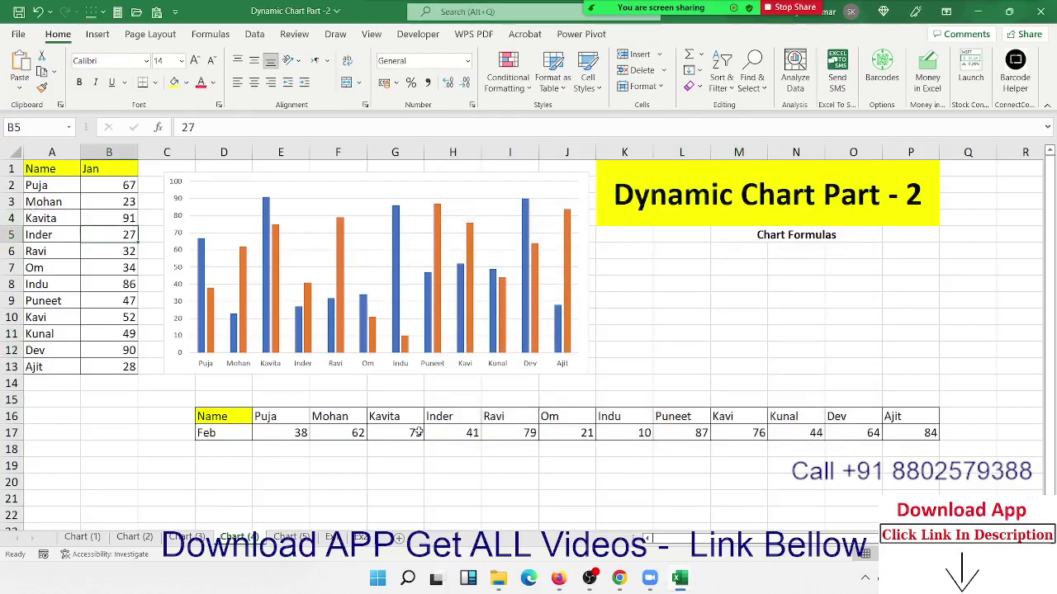
pyautogui.click(472, 445)
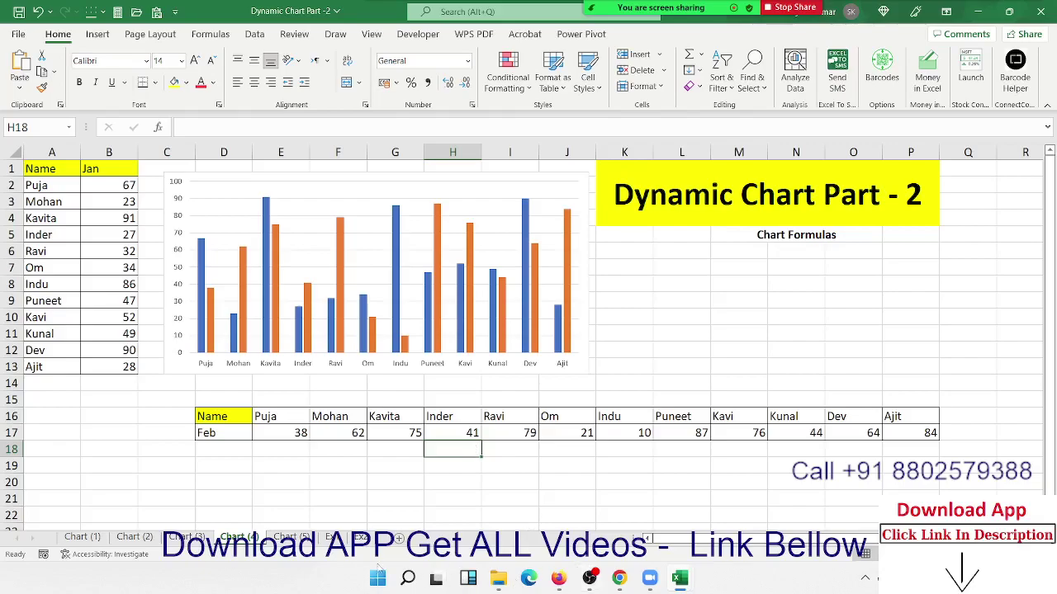
pyautogui.click(399, 538)
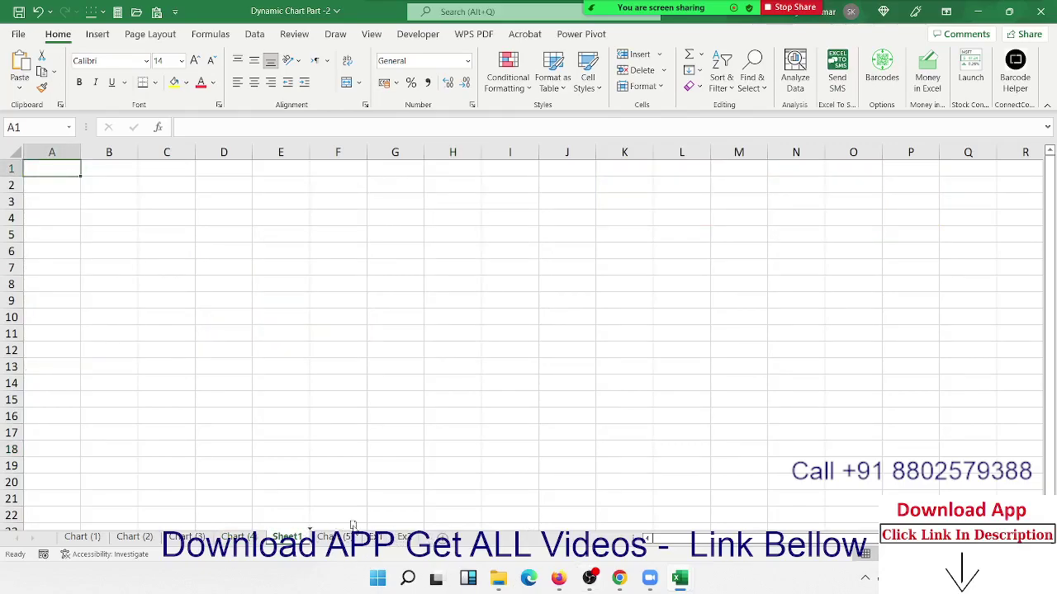
# - Move the Chart (5) tab before Sheet1 and delete the blank Sheet1
pyautogui.moveTo(334, 537); pyautogui.dragTo(285, 537)
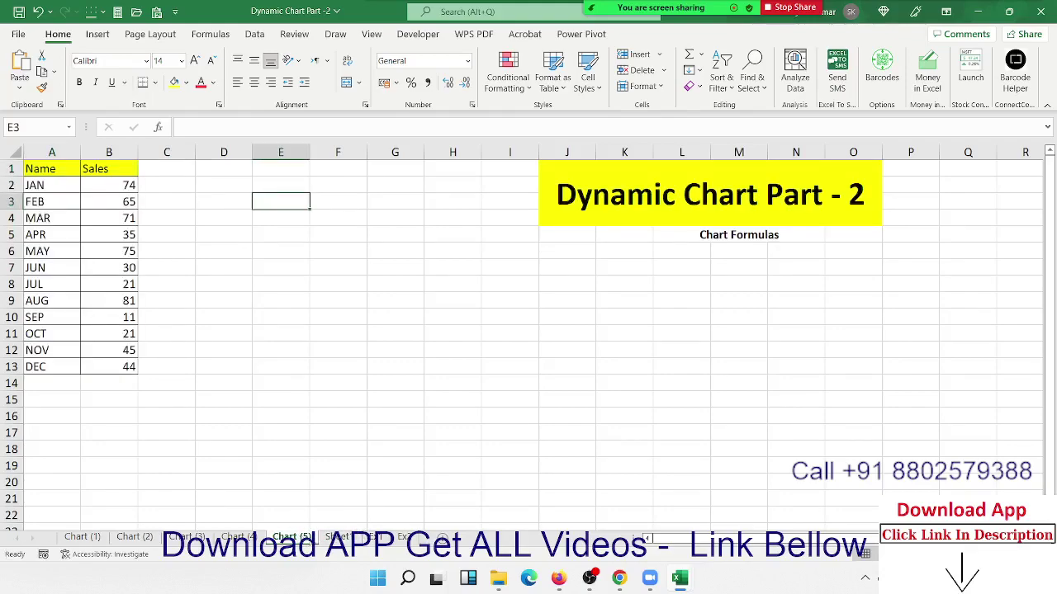
pyautogui.click(337, 537)
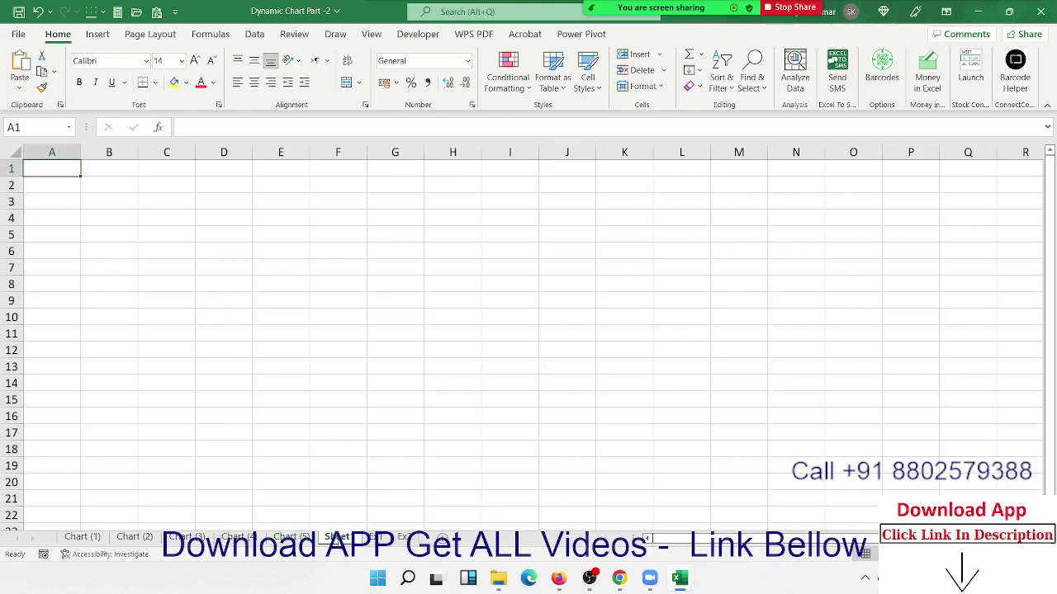
pyautogui.doubleClick(337, 537)
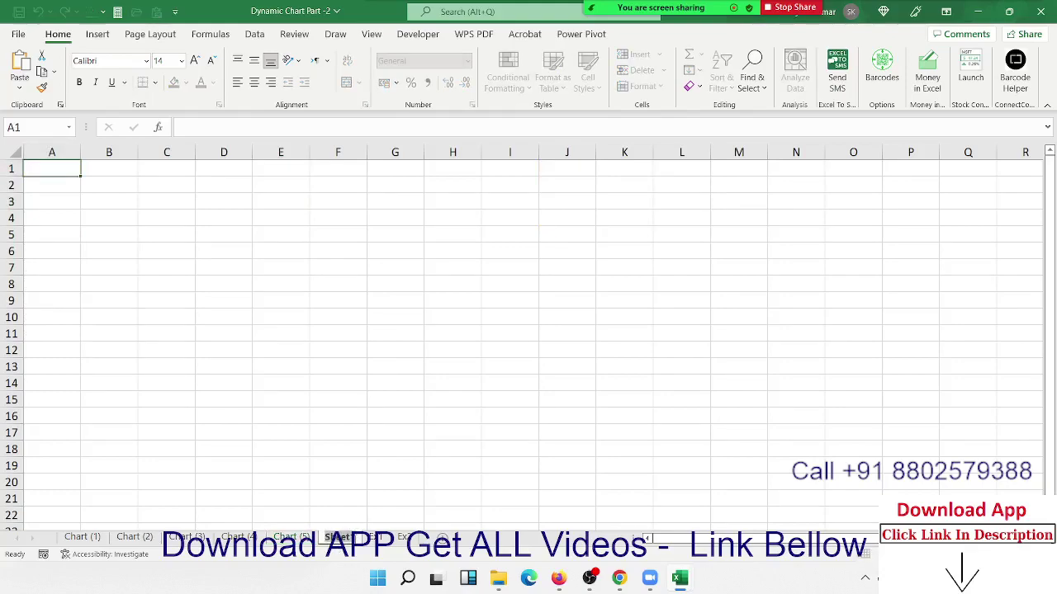
pyautogui.press('Return')
pyautogui.rightClick(343, 544)
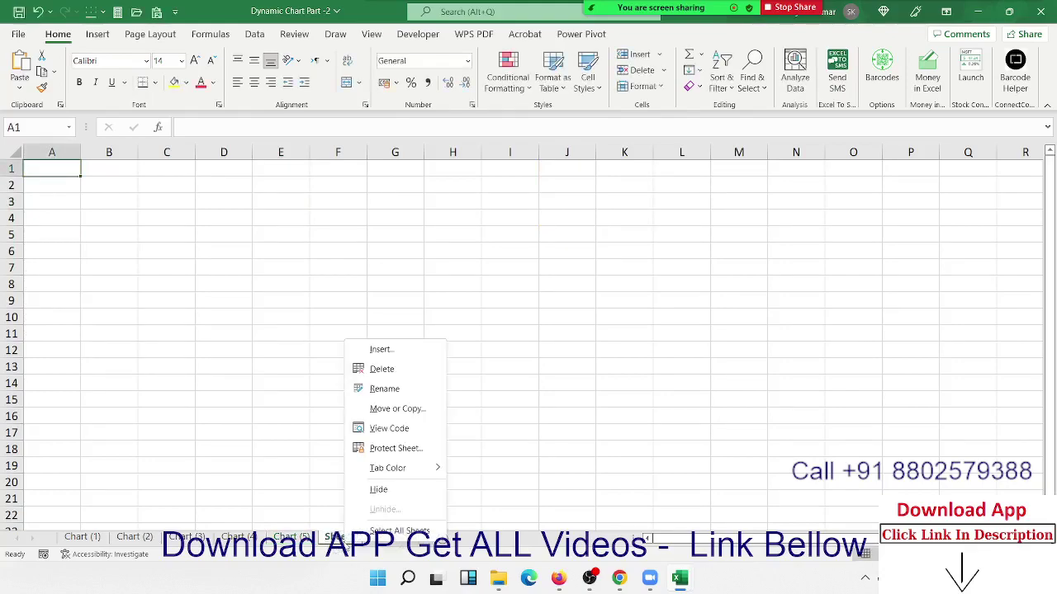
pyautogui.click(405, 368)
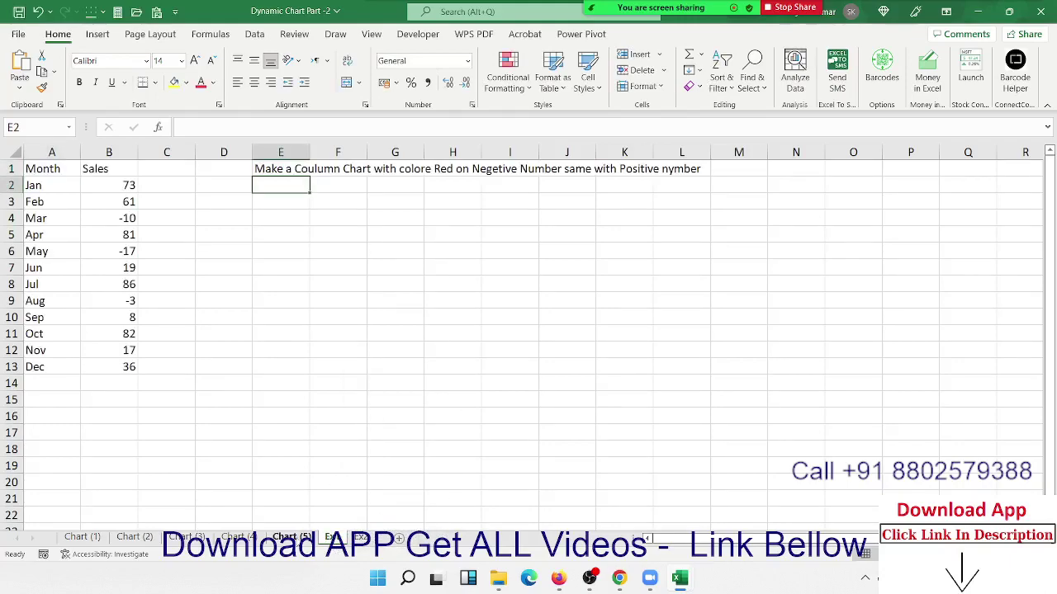
# - Copy Chart (5) as Chart (6) and clear its columns A and B
pyautogui.click(294, 537)
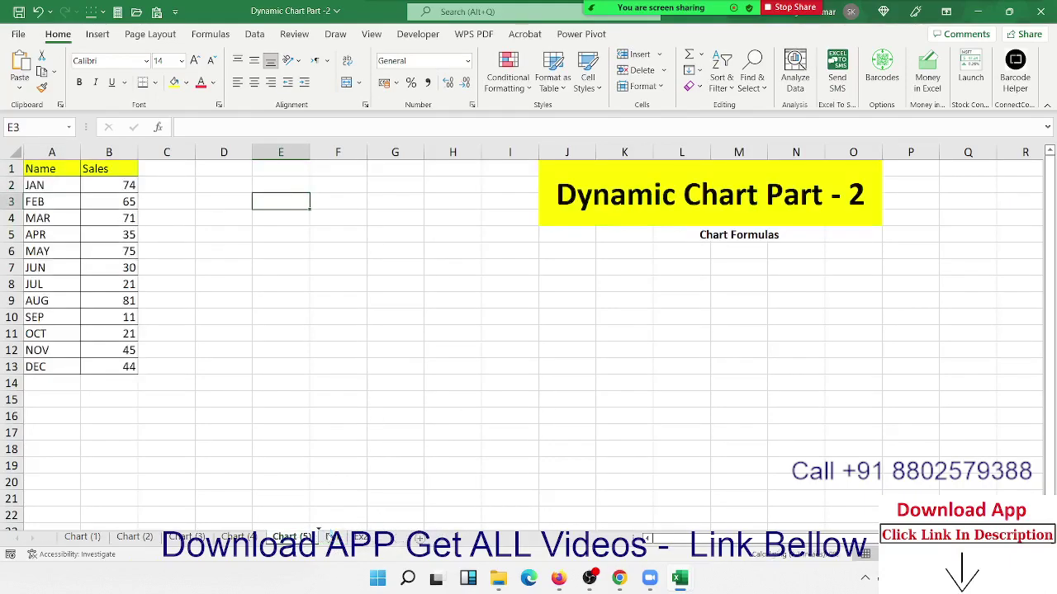
pyautogui.moveTo(318, 536); pyautogui.dragTo(330, 537)
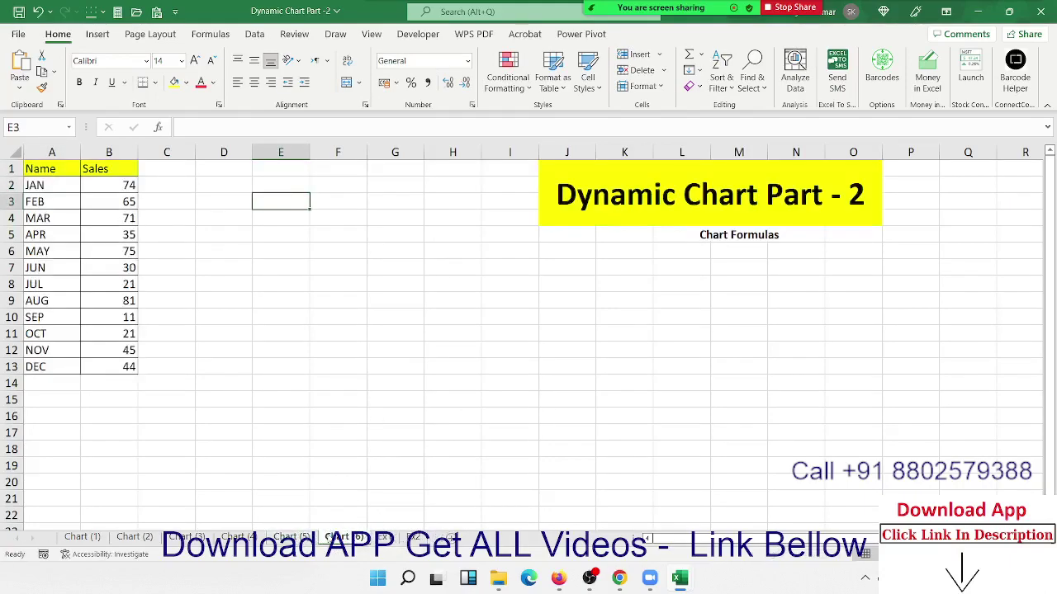
pyautogui.click(78, 190)
pyautogui.moveTo(51, 152); pyautogui.dragTo(108, 152)
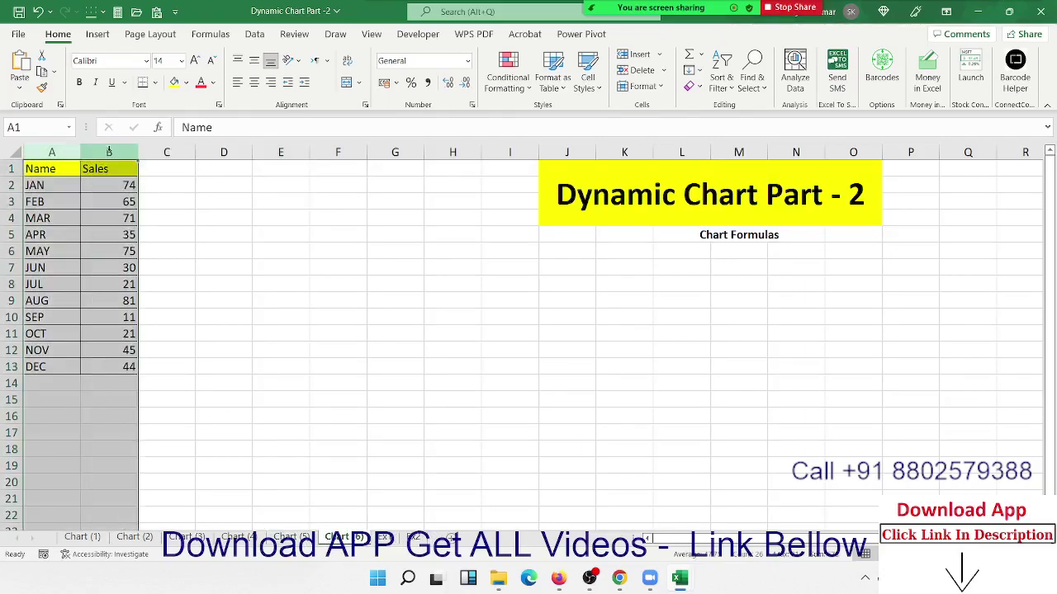
pyautogui.hotkey('ctrl', '-')
# - Enter the headers Name in A1 and Sales in B1
pyautogui.hotkey('ctrl', 'z')
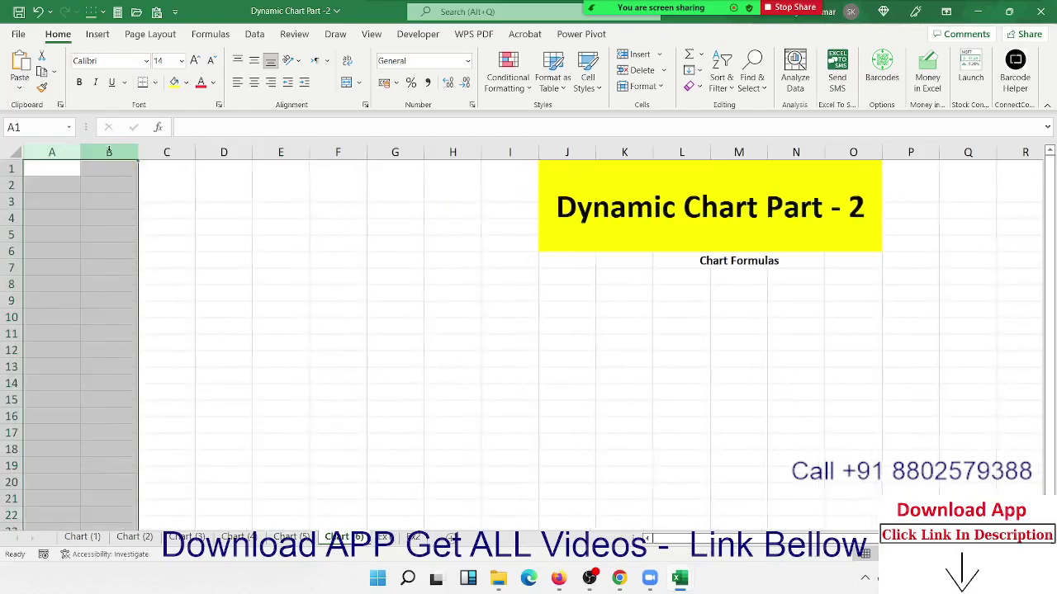
pyautogui.hotkey('ctrl', 'z')
pyautogui.hotkey('ctrl', 'z')
pyautogui.write('Name')
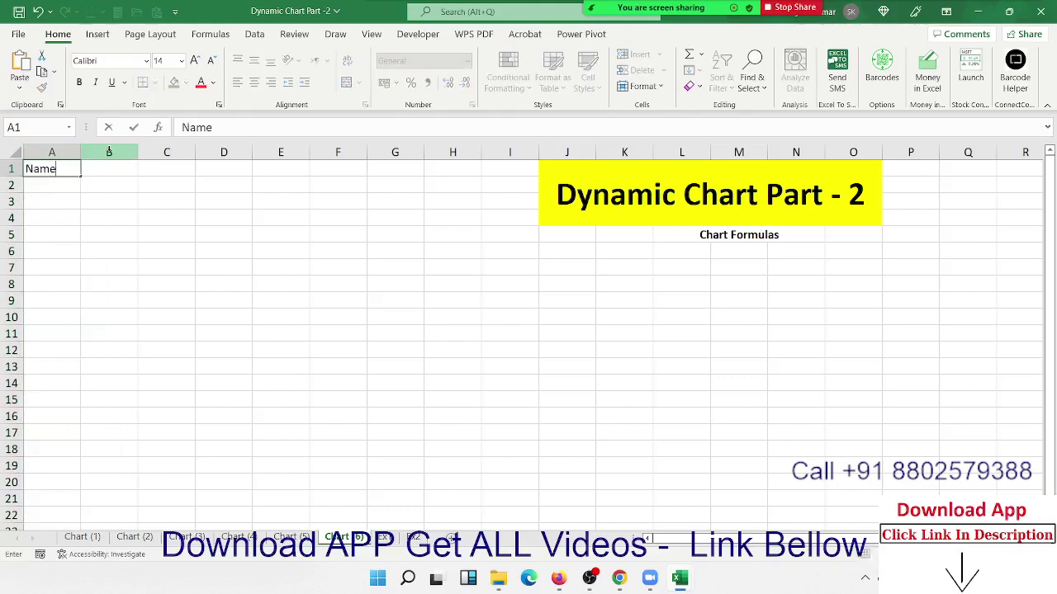
pyautogui.press('Tab')
pyautogui.write('C')
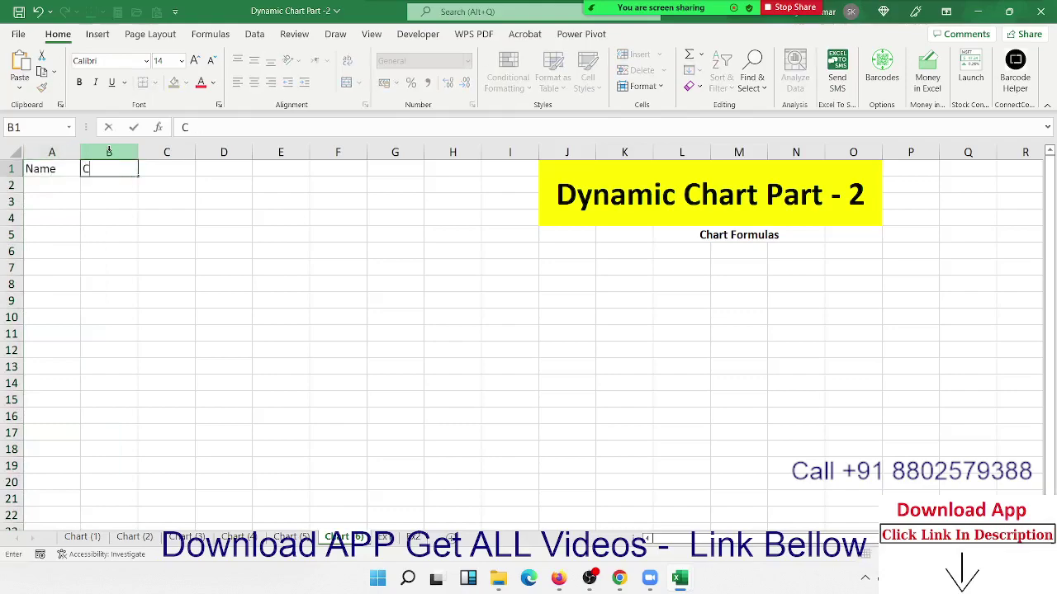
pyautogui.write('ity')
pyautogui.press('Return')
pyautogui.press('Up')
pyautogui.press('Right')
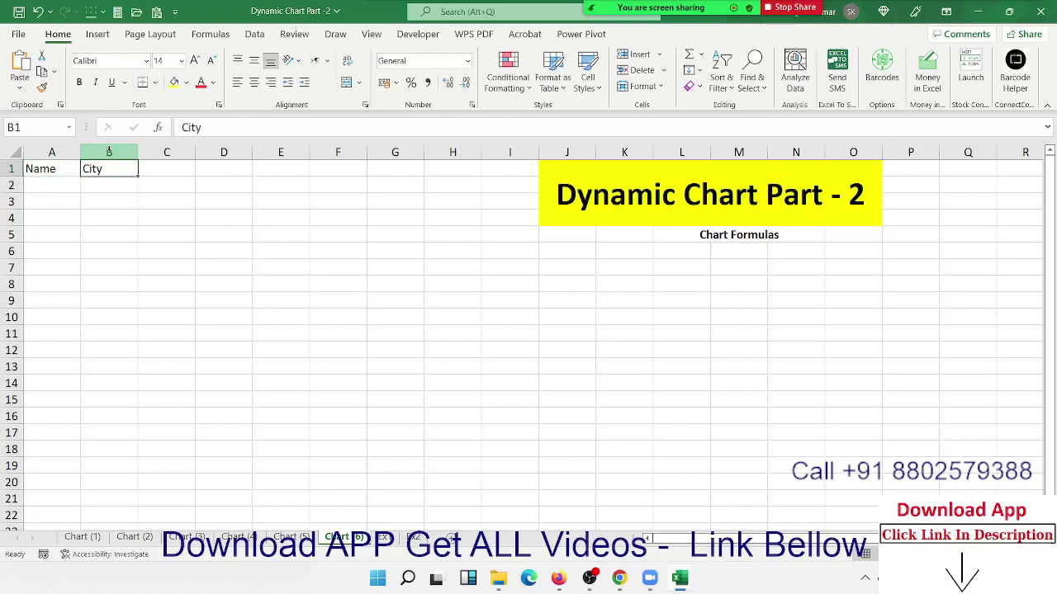
pyautogui.write('Salew')
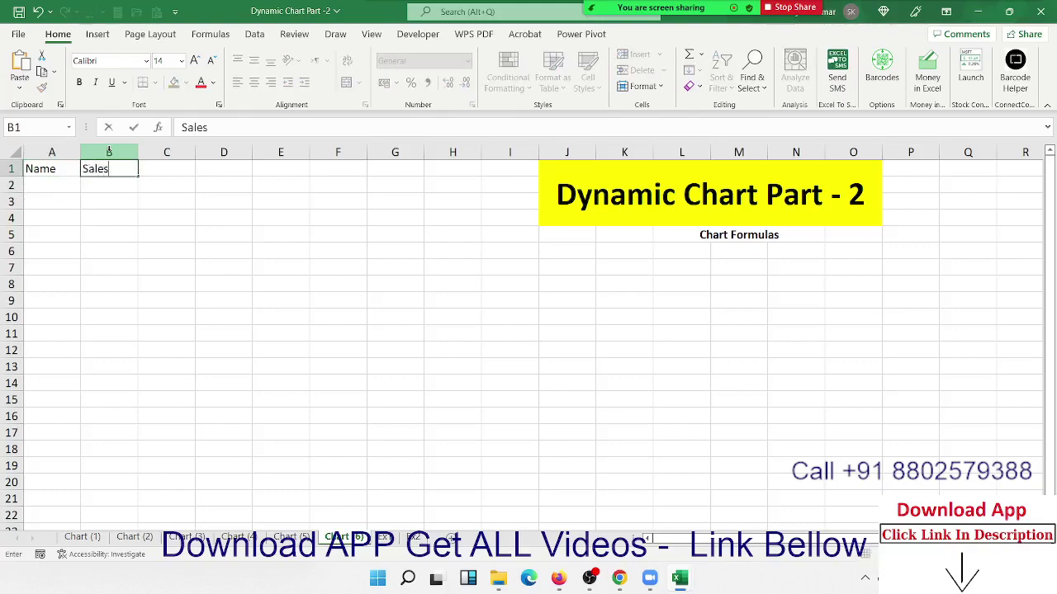
pyautogui.press('Return')
# - Type Puja in A2 and fill the repeating name list down to row 232
pyautogui.press('Left')
pyautogui.write('Puj')
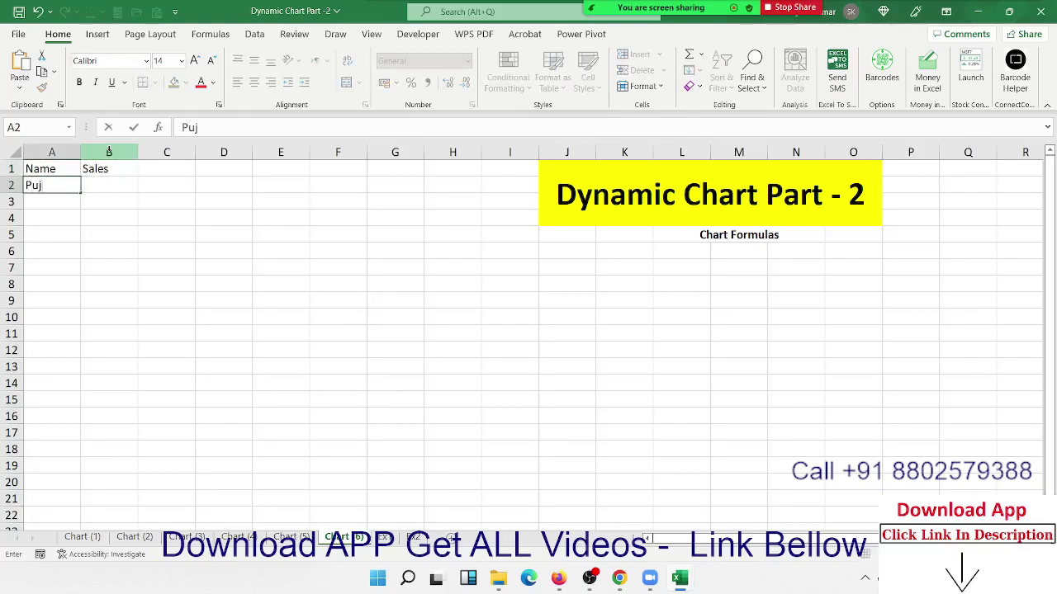
pyautogui.write('a')
pyautogui.press('Return')
pyautogui.click(79, 187)
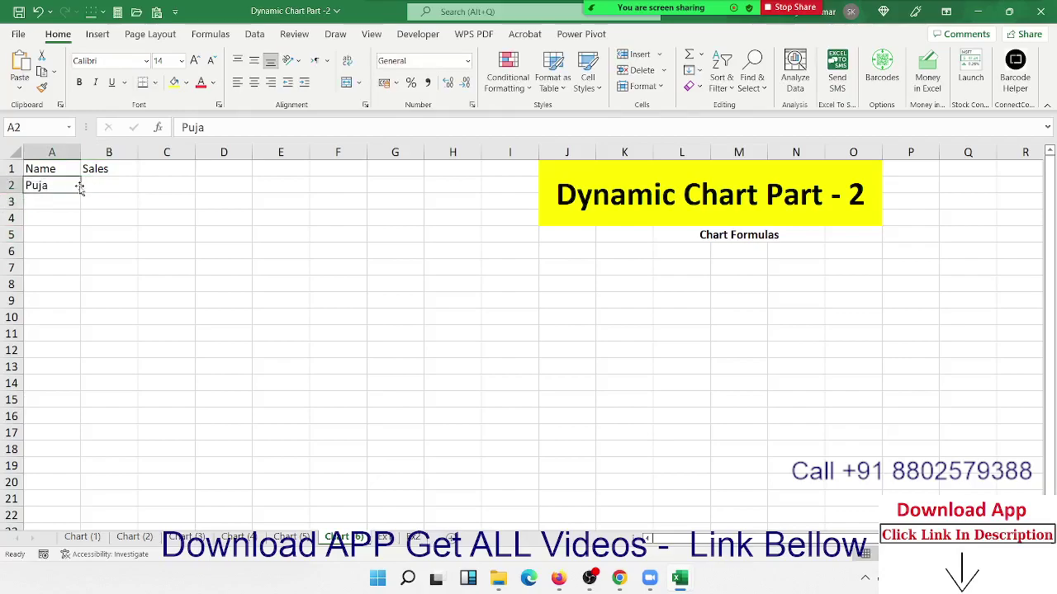
pyautogui.moveTo(79, 193); pyautogui.dragTo(73, 591)
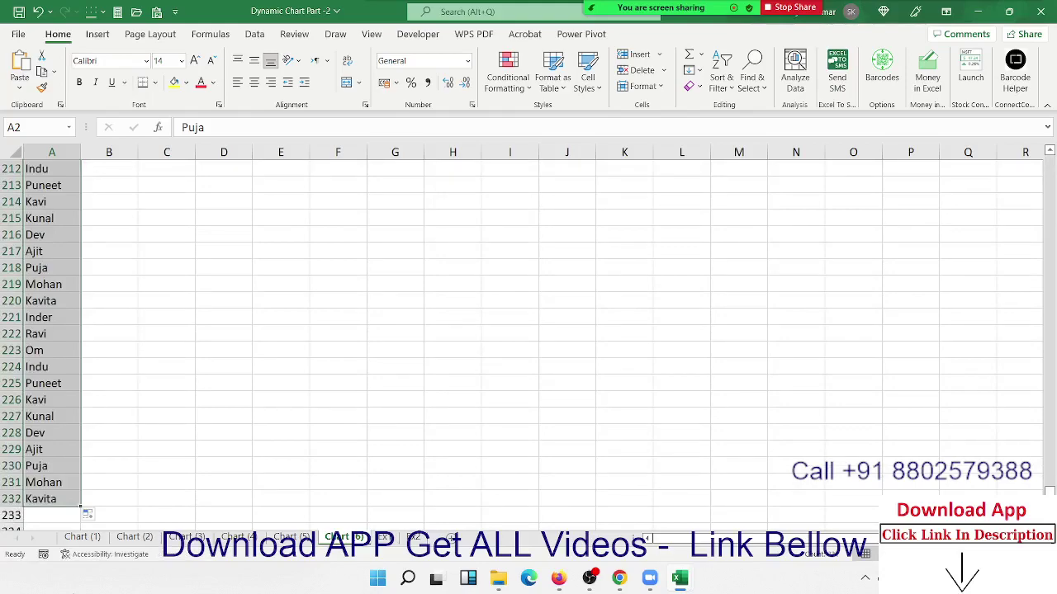
pyautogui.hotkey('ctrl', 'Home')
pyautogui.press('Down')
pyautogui.press('Right')
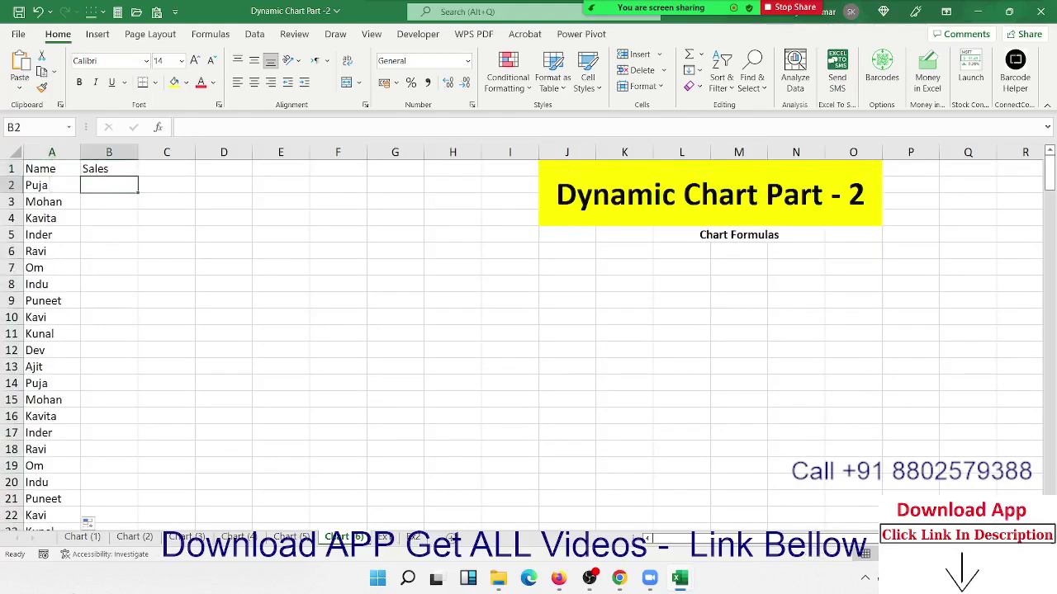
# - Enter =RANDBETWEEN(10,90) in cell B2
pyautogui.write('=ran')
pyautogui.press('Down')
pyautogui.press('Down')
pyautogui.press('Tab')
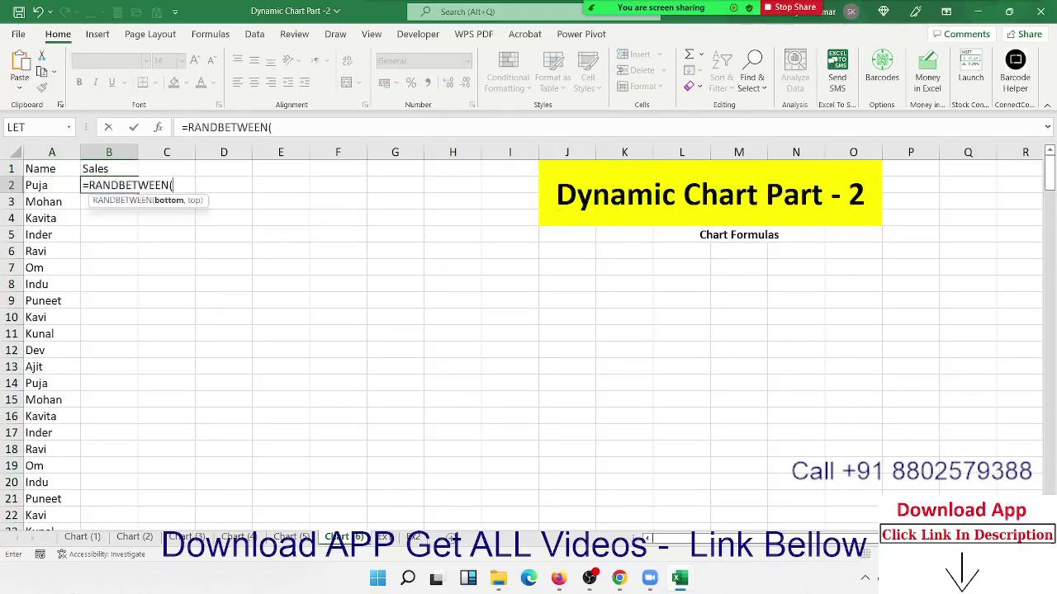
pyautogui.write('10,90')
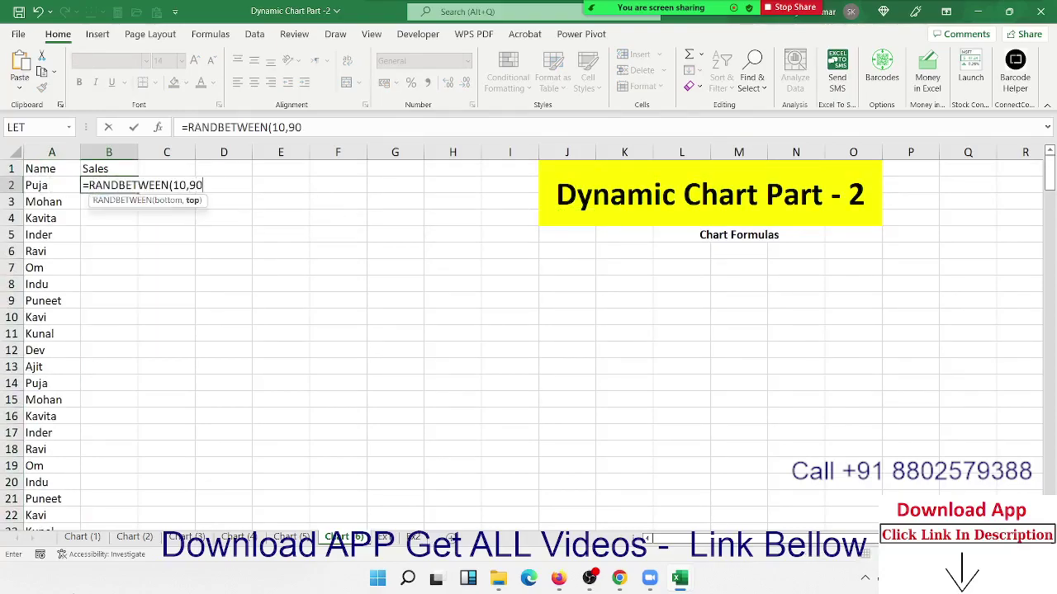
pyautogui.press('Return')
# - Fill the random formula down to B232 and paste the column back as fixed values
pyautogui.press('Left')
pyautogui.hotkey('ctrl', 'Down')
pyautogui.press('Right')
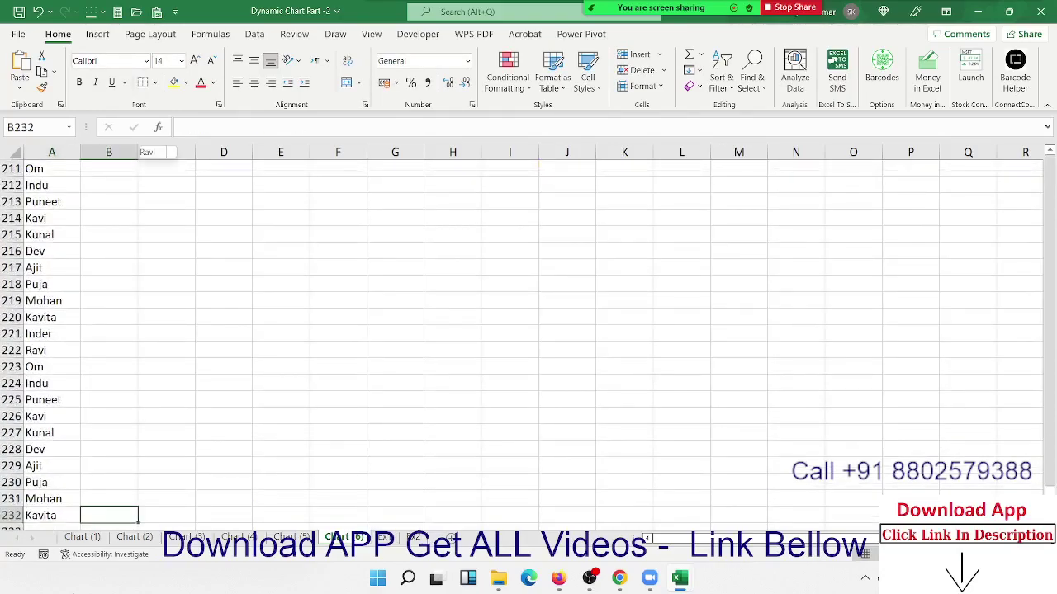
pyautogui.hotkey('ctrl', 'shift', 'Up')
pyautogui.hotkey('ctrl', 'd')
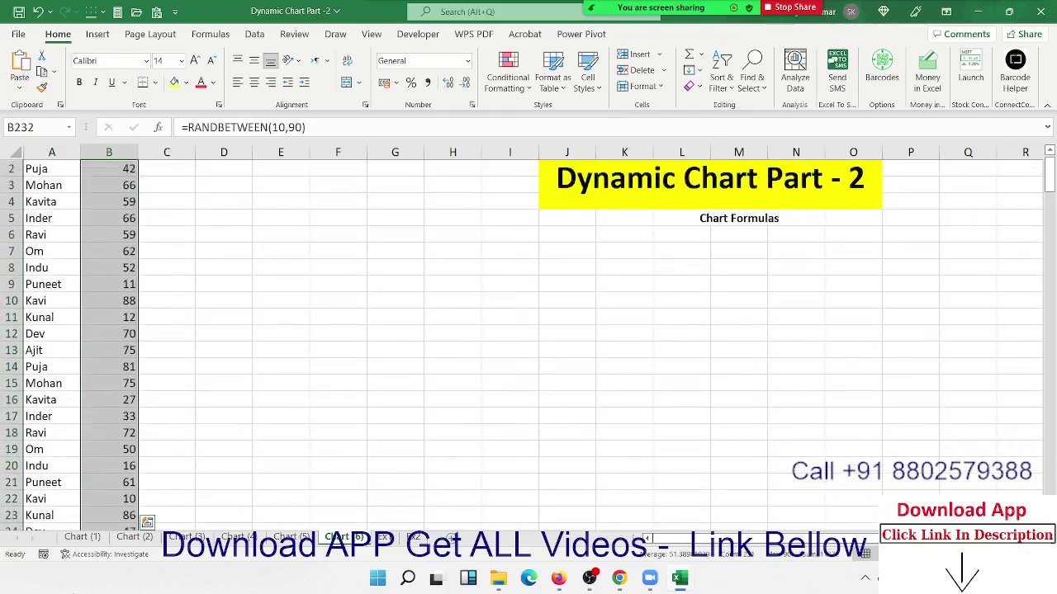
pyautogui.hotkey('ctrl', 'c')
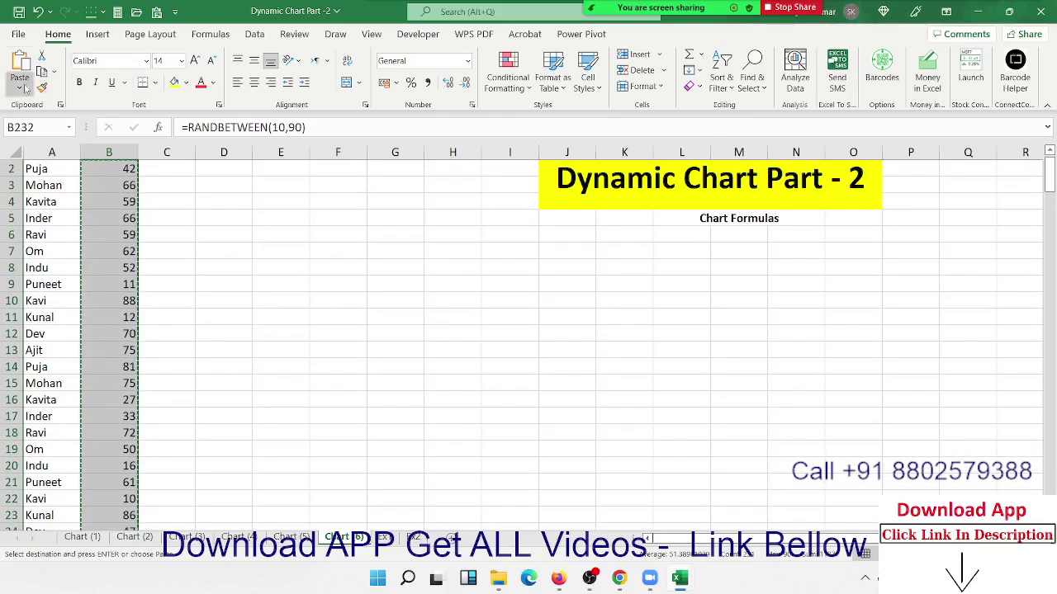
pyautogui.click(19, 88)
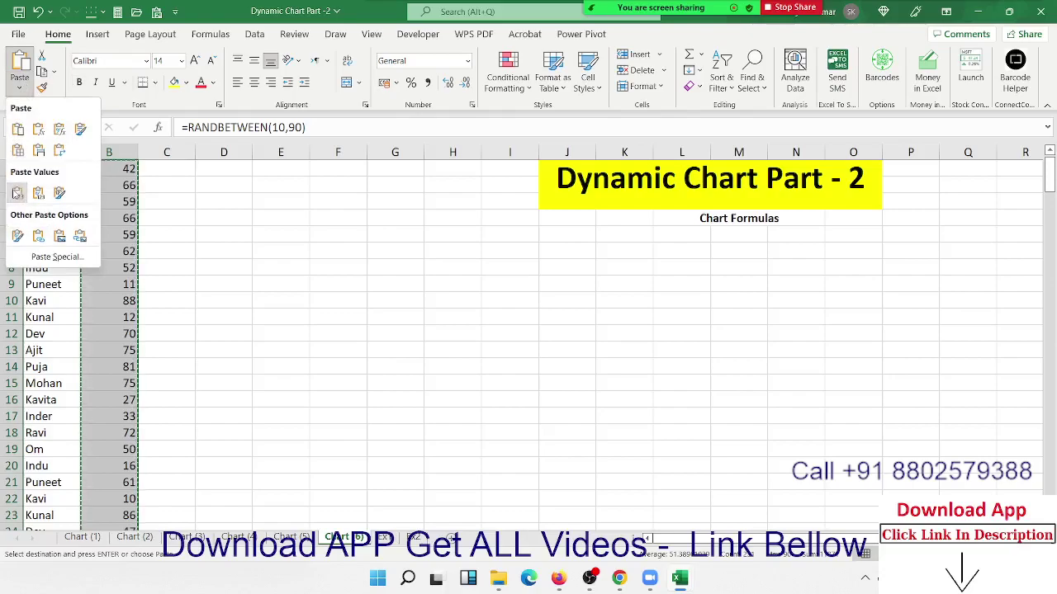
pyautogui.hotkey('ctrl', 'shift', 'Down')
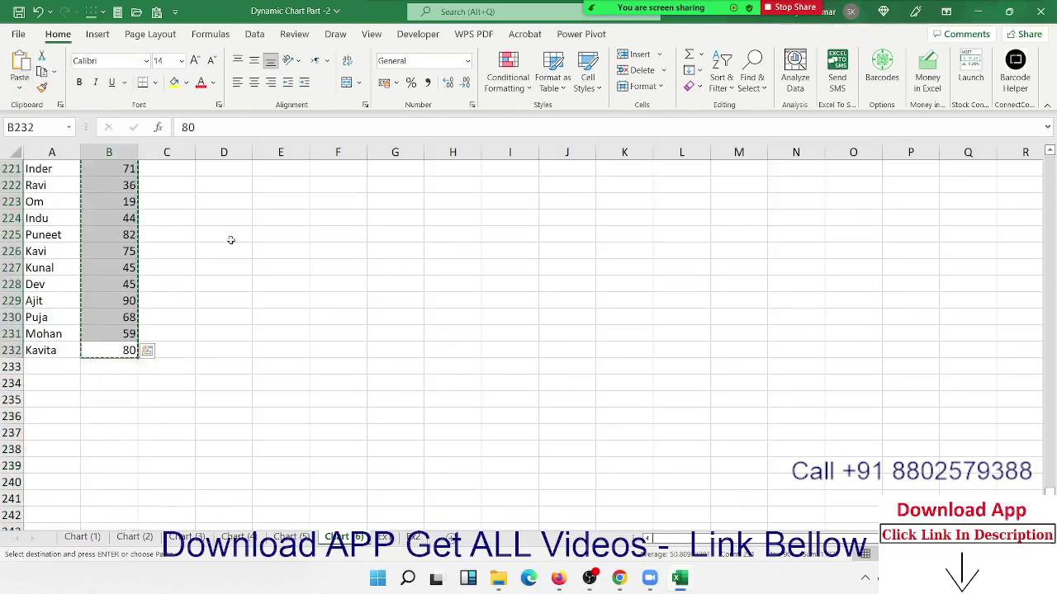
pyautogui.click(290, 271)
# - Enter =UNIQUE(A1:A232) in D1 to list each distinct name
pyautogui.hotkey('ctrl', 'Up')
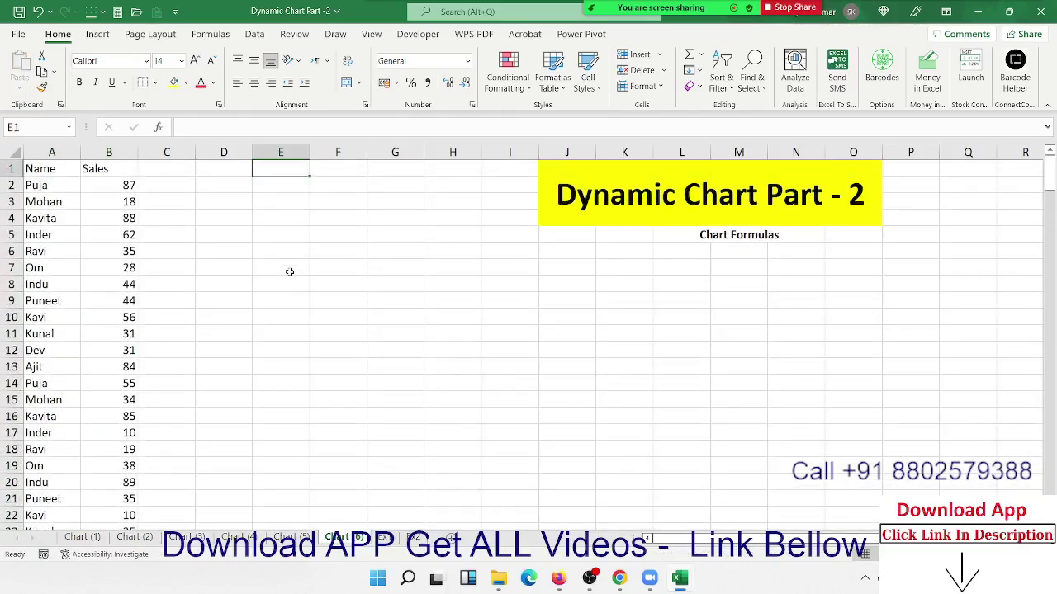
pyautogui.press('Down')
pyautogui.press('Down')
pyautogui.press('Down')
pyautogui.press('Down')
pyautogui.press('Down')
pyautogui.press('Down')
pyautogui.press('Left')
pyautogui.press('Up')
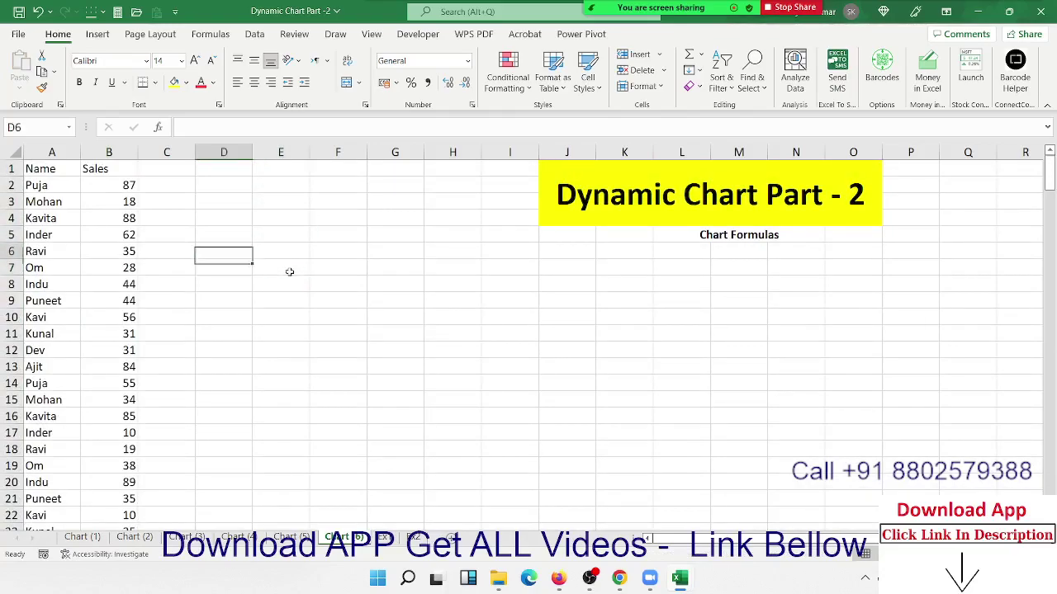
pyautogui.press('Up')
pyautogui.press('Up')
pyautogui.press('Up')
pyautogui.press('Up')
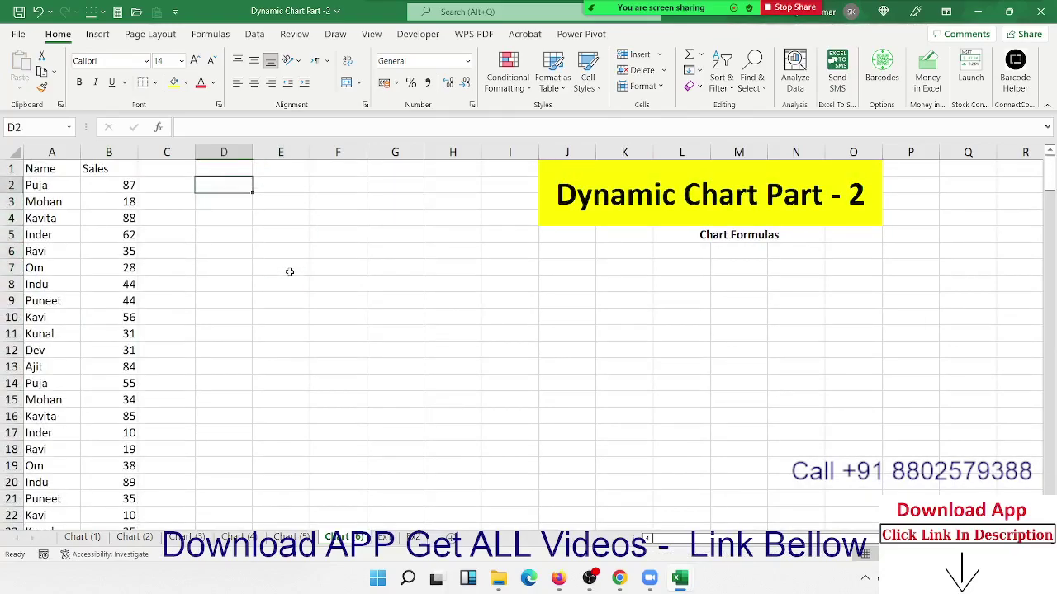
pyautogui.press('Up')
pyautogui.write('=')
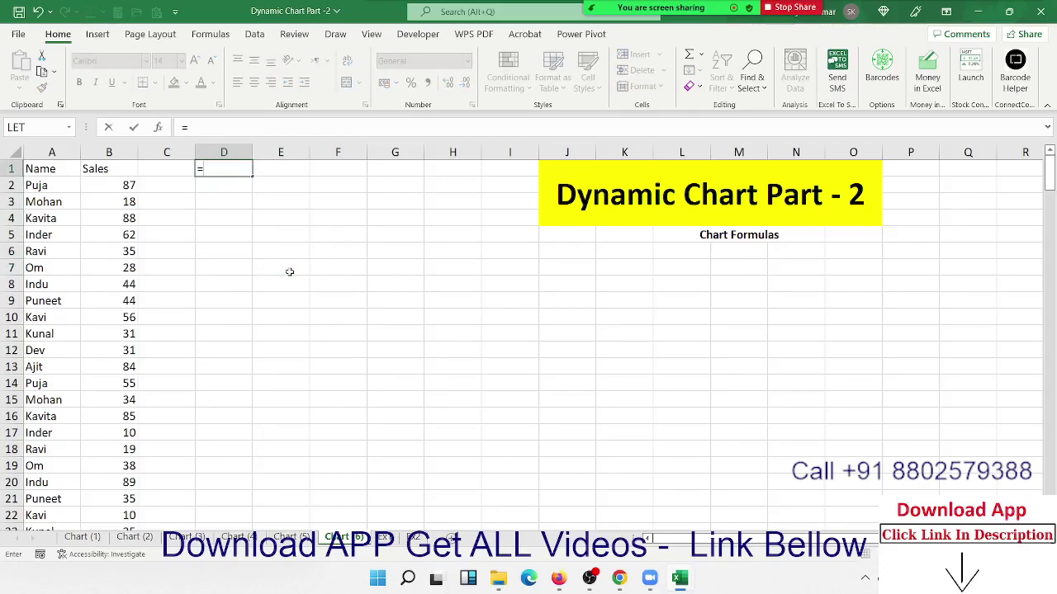
pyautogui.write('un')
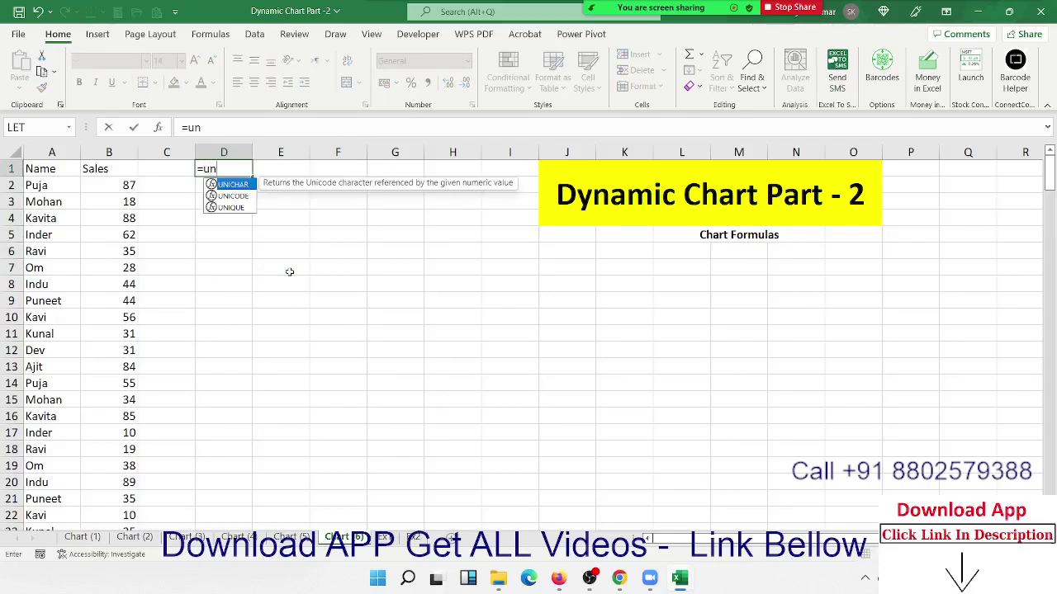
pyautogui.press('Down')
pyautogui.press('Down')
pyautogui.press('Tab')
pyautogui.press('Left')
pyautogui.press('Left')
pyautogui.press('Left')
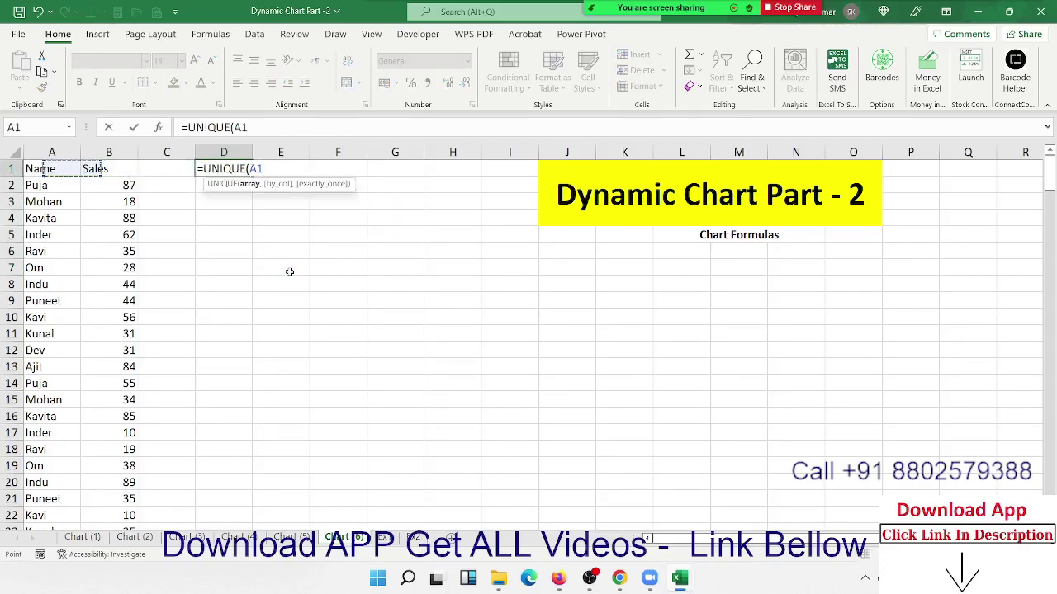
pyautogui.hotkey('ctrl', 'space')
pyautogui.press('Up')
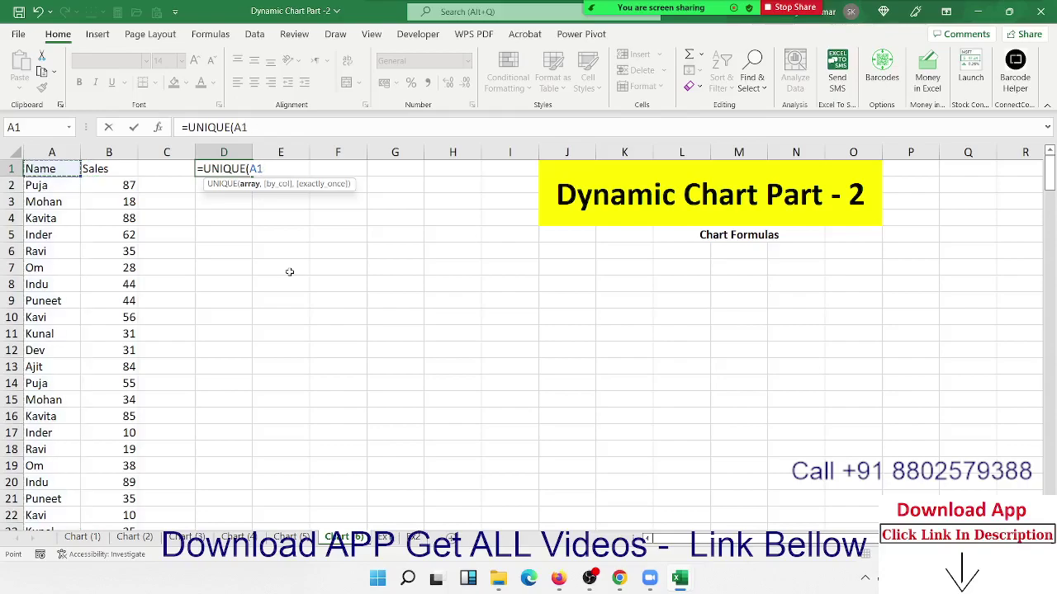
pyautogui.hotkey('ctrl', 'shift', 'Down')
pyautogui.hotkey('ctrl', 'Return')
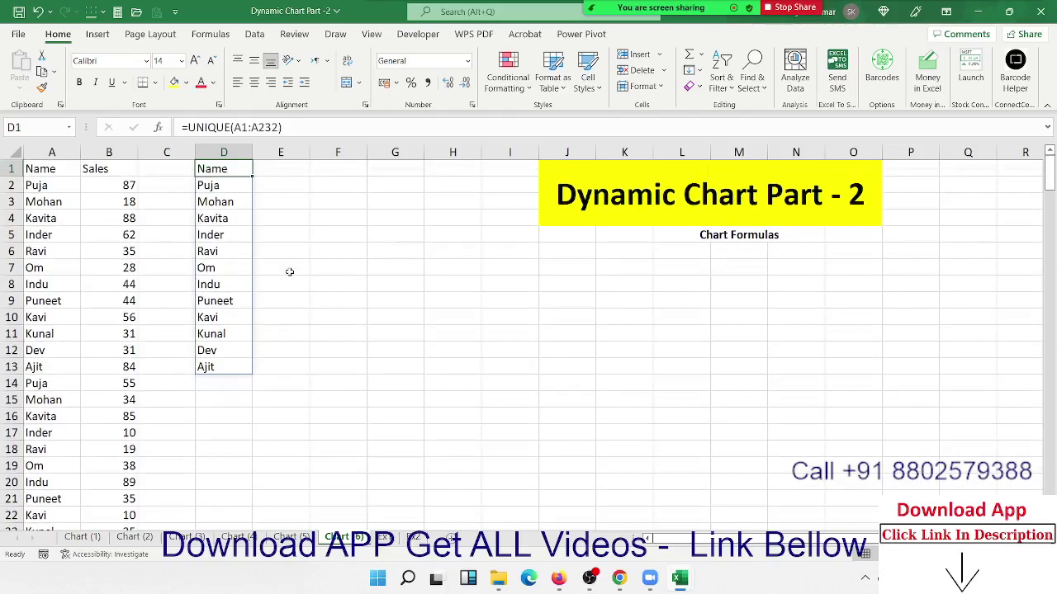
# - Add a Sales header in E1 and enter =SUMIF(A:A,D2,B:B) in E2
pyautogui.press('Right')
pyautogui.write('Sales')
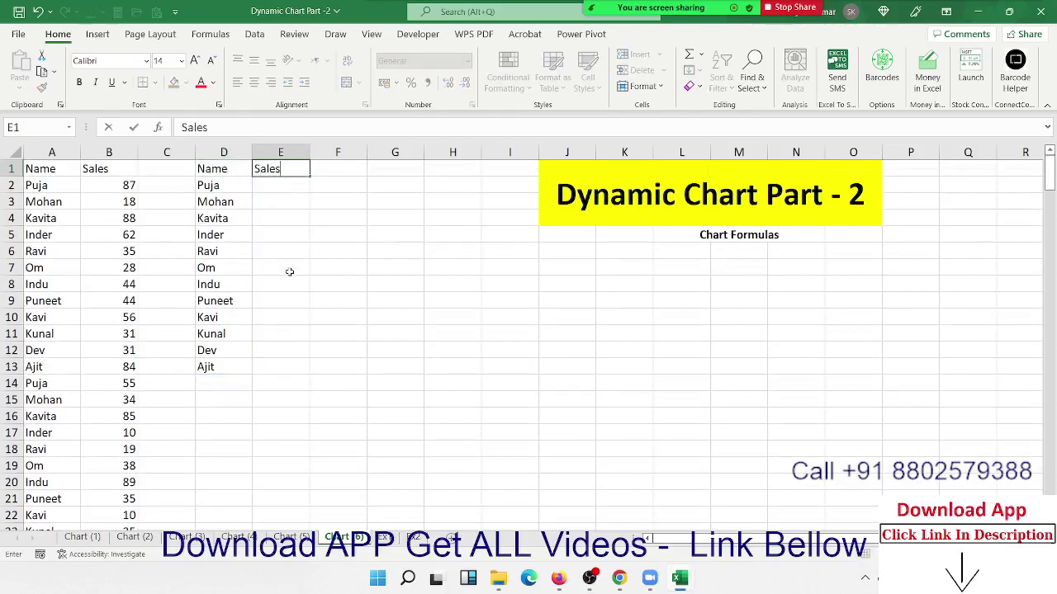
pyautogui.press('Return')
pyautogui.write('=sum')
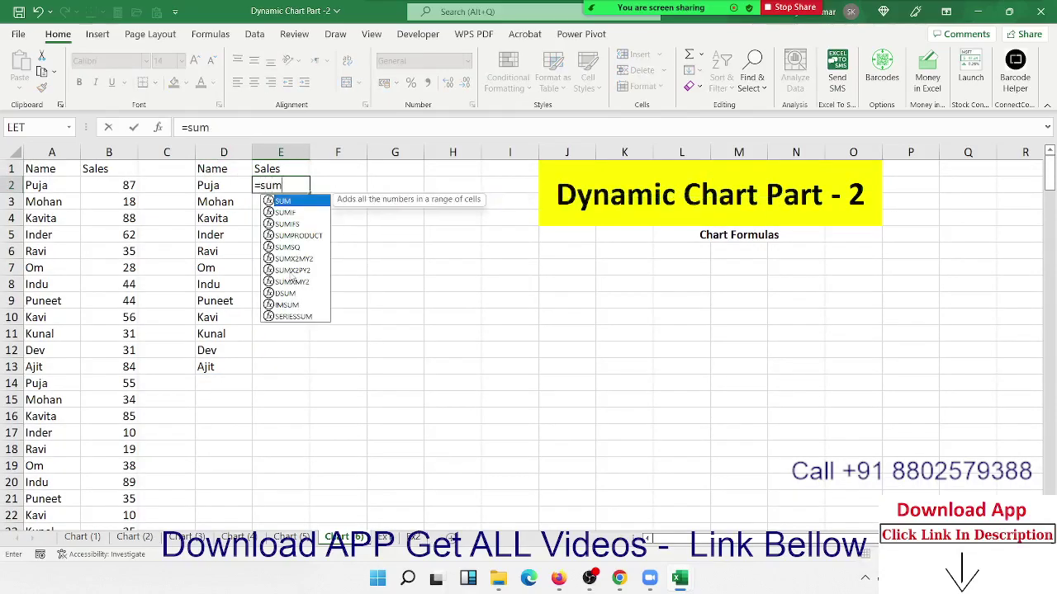
pyautogui.press('Down')
pyautogui.press('Tab')
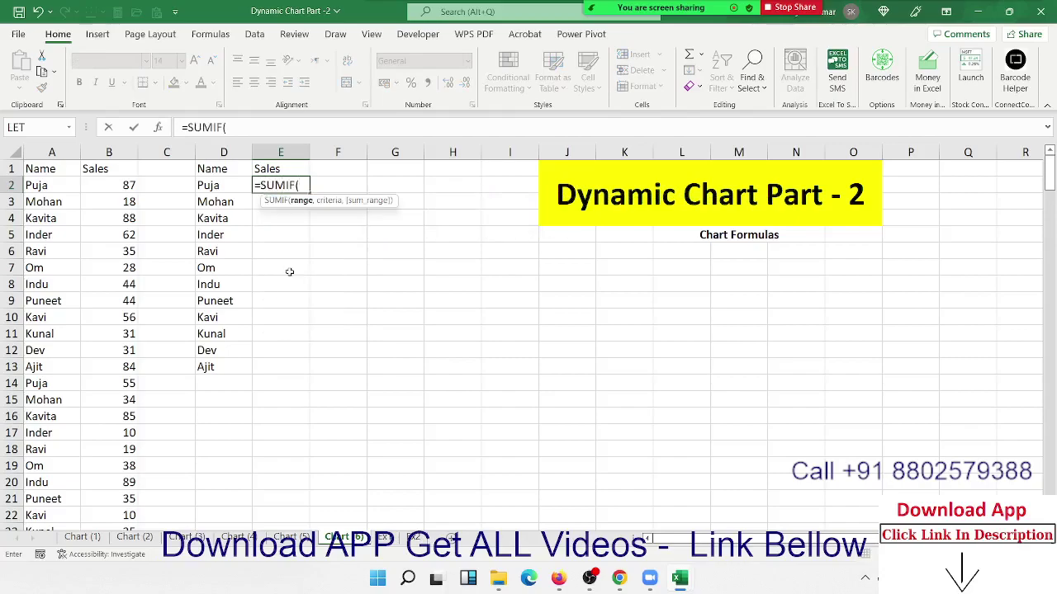
pyautogui.press('Left')
pyautogui.press('Left')
pyautogui.press('Left')
pyautogui.press('Left')
pyautogui.hotkey('ctrl', 'space')
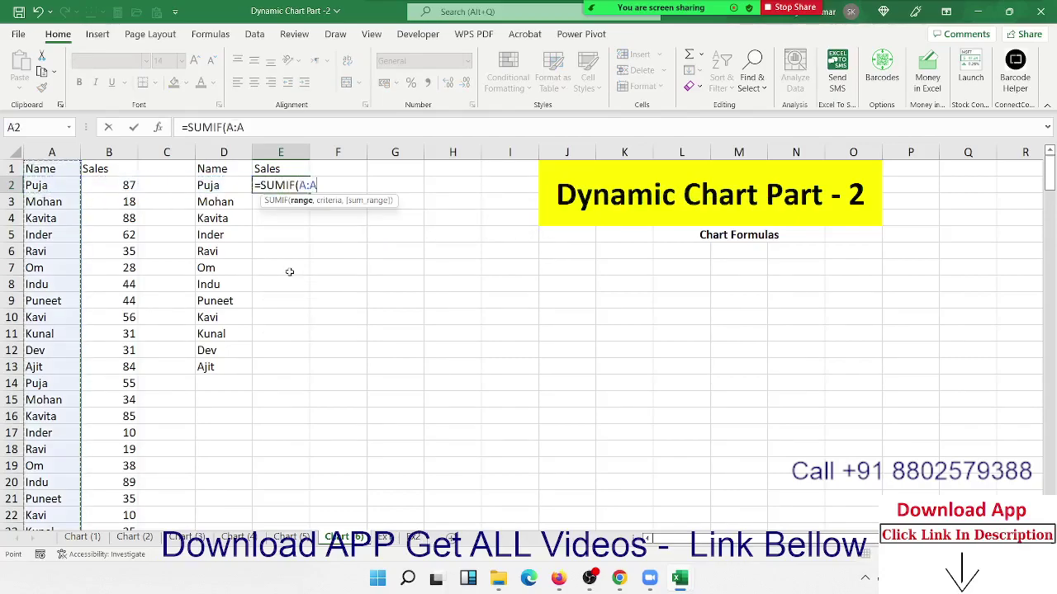
pyautogui.write(',')
pyautogui.press('Left')
pyautogui.write(',')
pyautogui.press('Left')
pyautogui.press('Left')
pyautogui.press('Left')
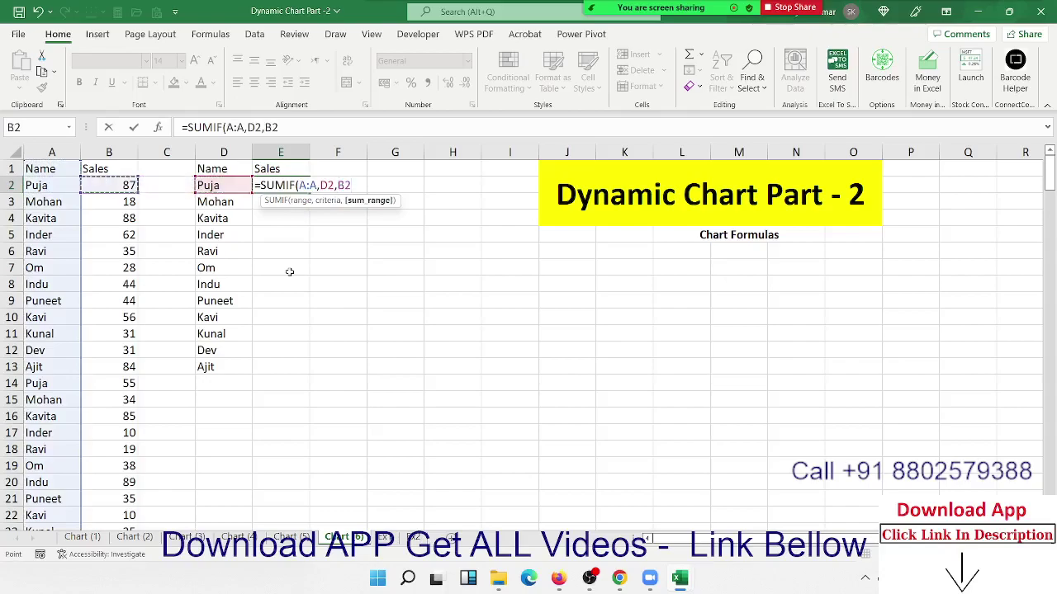
pyautogui.hotkey('ctrl', 'space')
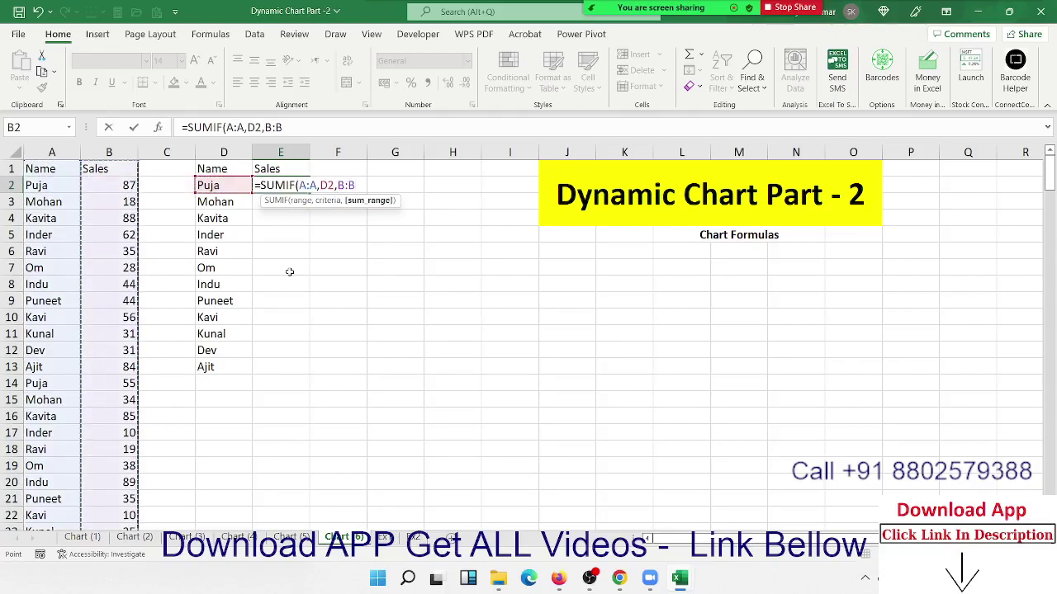
pyautogui.press('Return')
# - Fill the SUMIF totals down to row 13 and select the D1:E13 summary
pyautogui.click(304, 185)
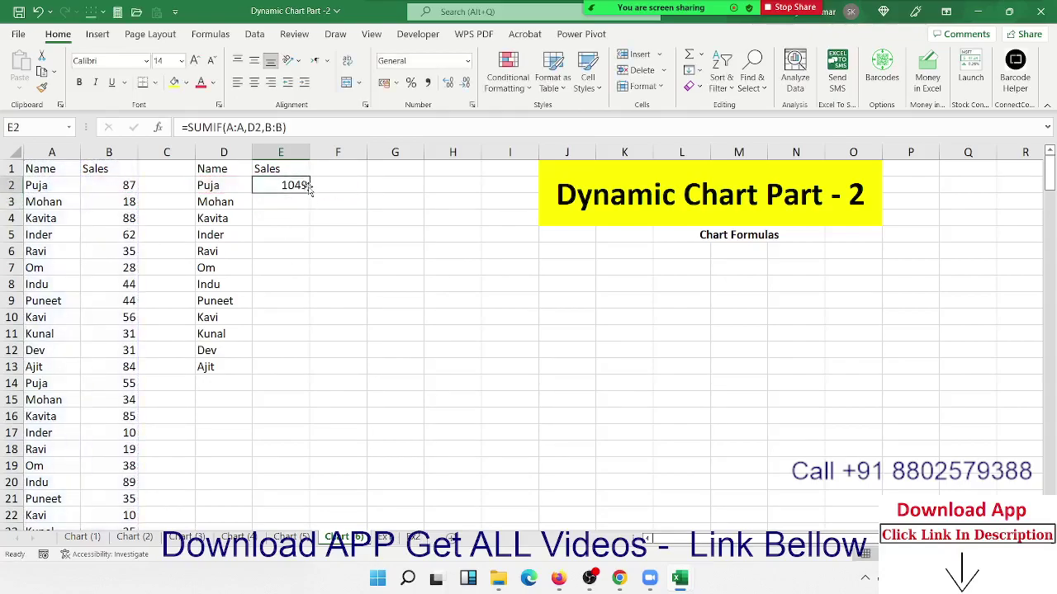
pyautogui.doubleClick(310, 193)
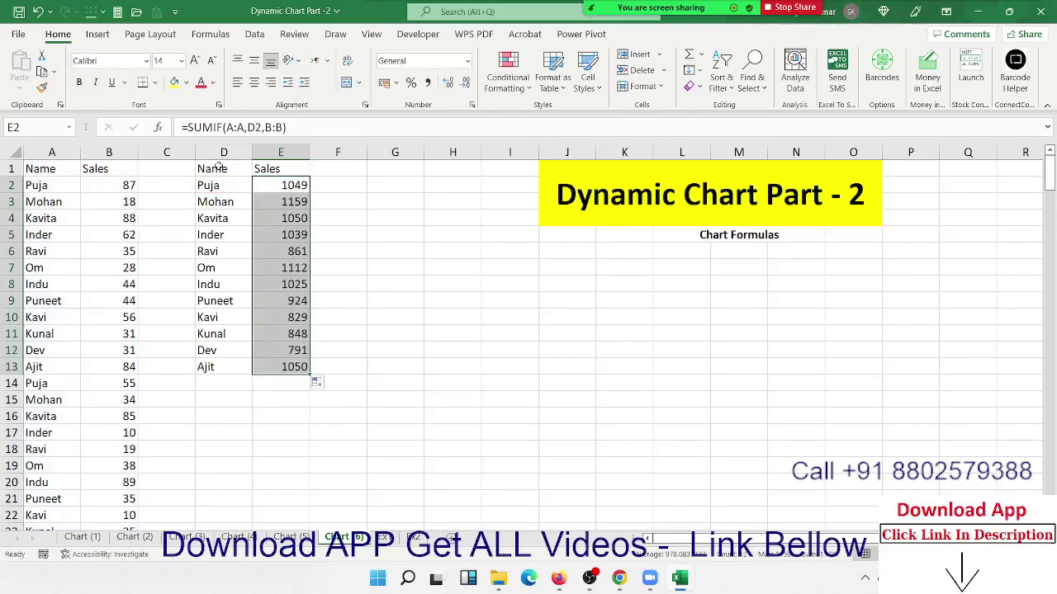
pyautogui.moveTo(218, 166); pyautogui.dragTo(285, 367)
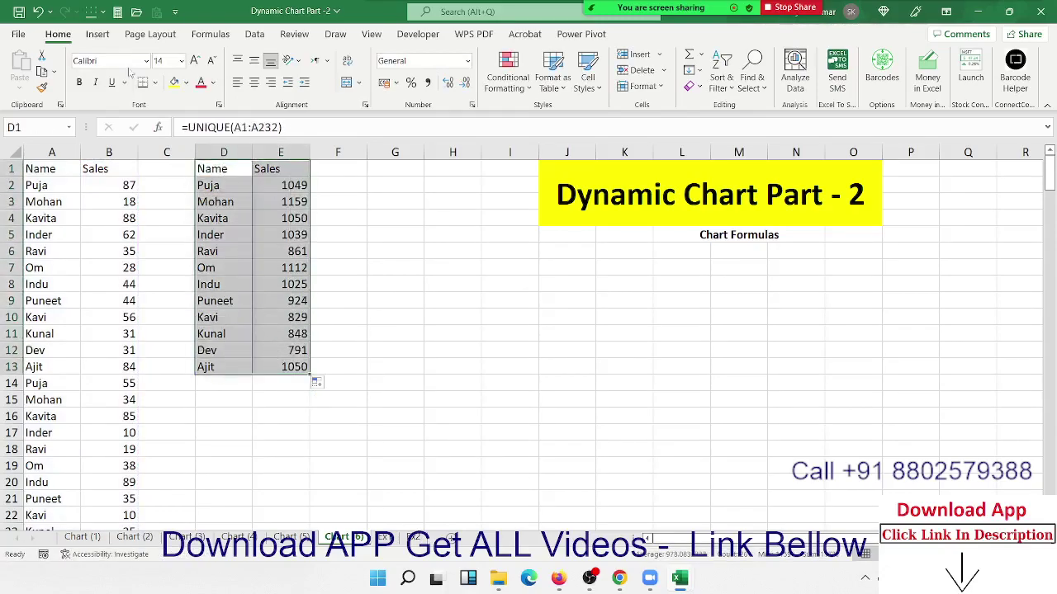
# - Insert a 2-D clustered column chart of the D:E totals, enlarged below the Chart Formulas heading
pyautogui.click(97, 34)
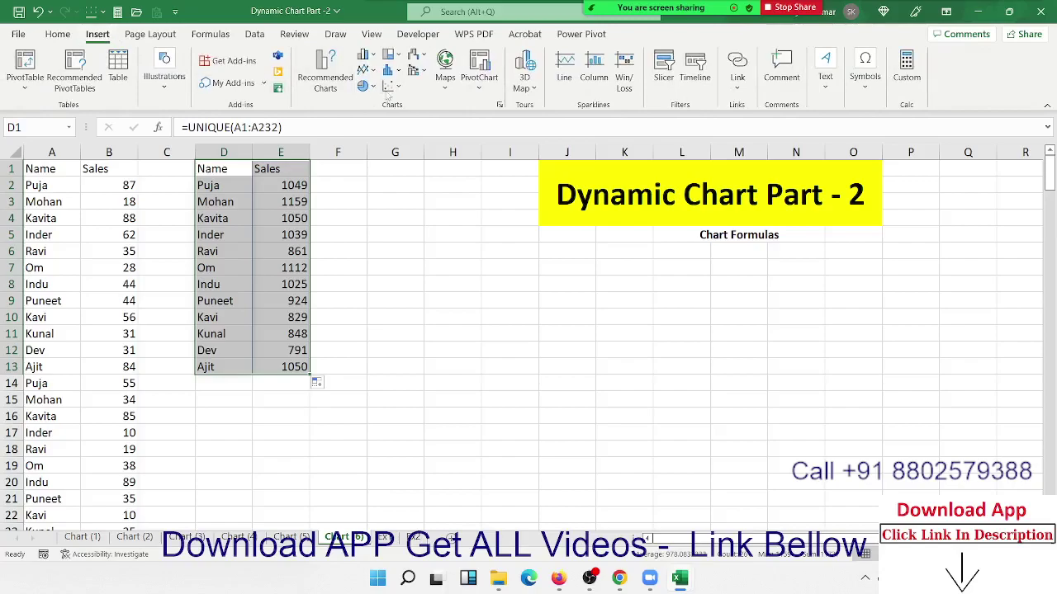
pyautogui.click(367, 55)
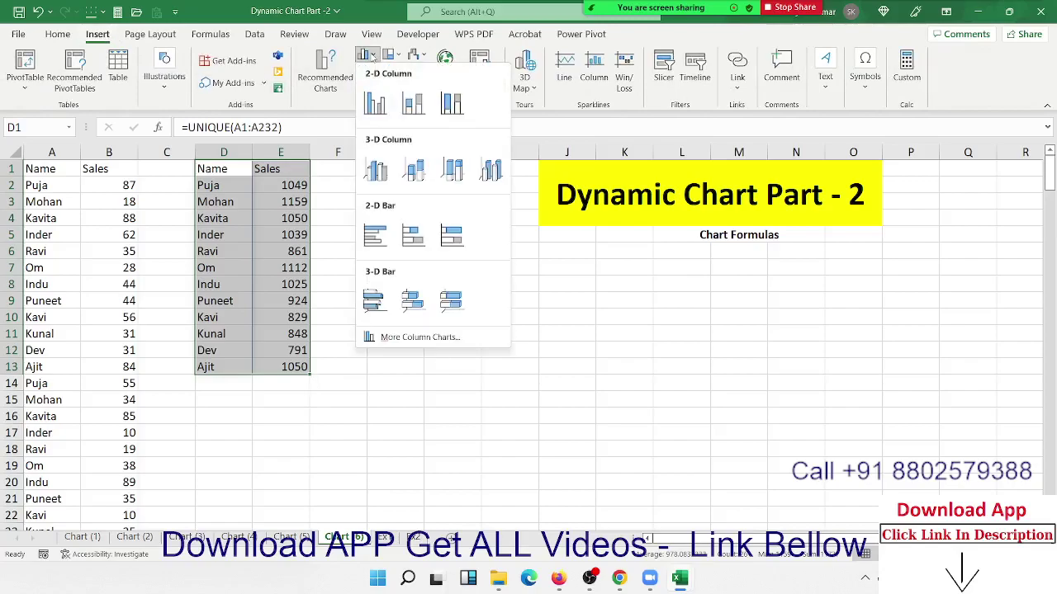
pyautogui.click(377, 105)
pyautogui.moveTo(462, 273); pyautogui.dragTo(445, 270)
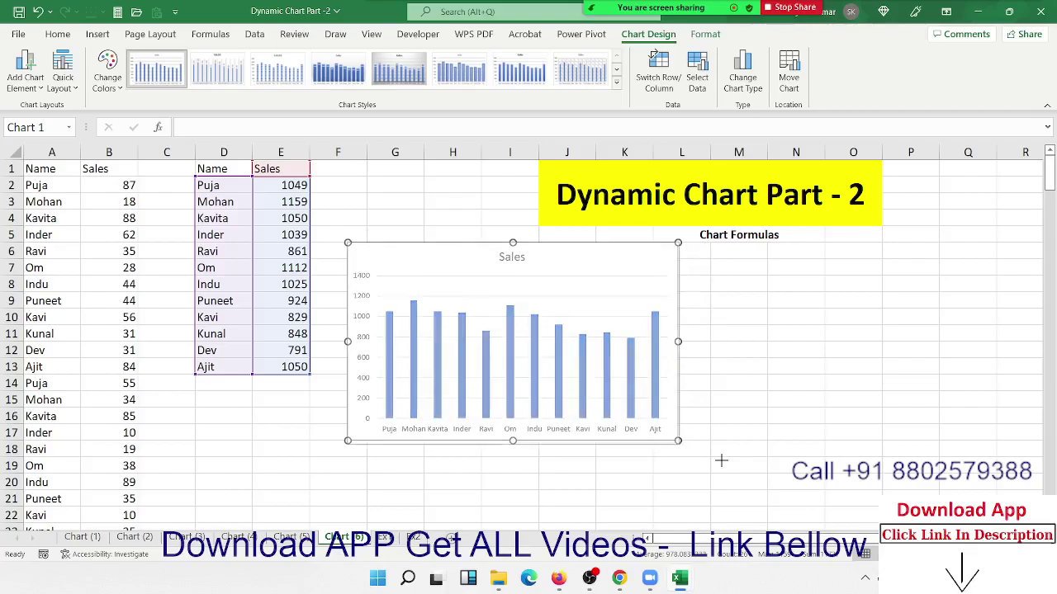
pyautogui.moveTo(680, 442); pyautogui.dragTo(807, 500)
pyautogui.moveTo(500, 261); pyautogui.dragTo(588, 261)
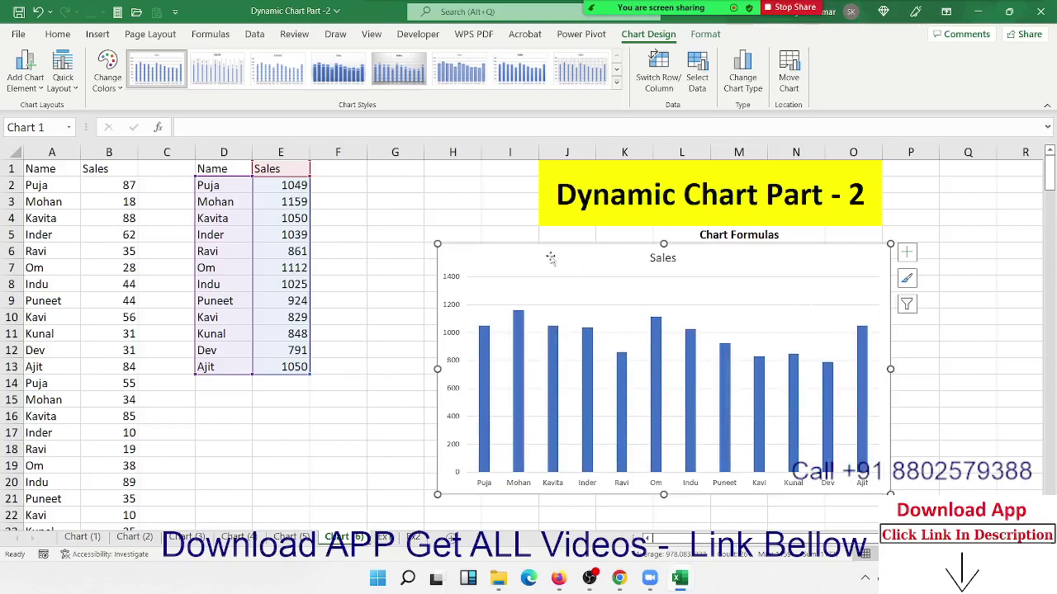
pyautogui.moveTo(396, 235); pyautogui.dragTo(397, 213)
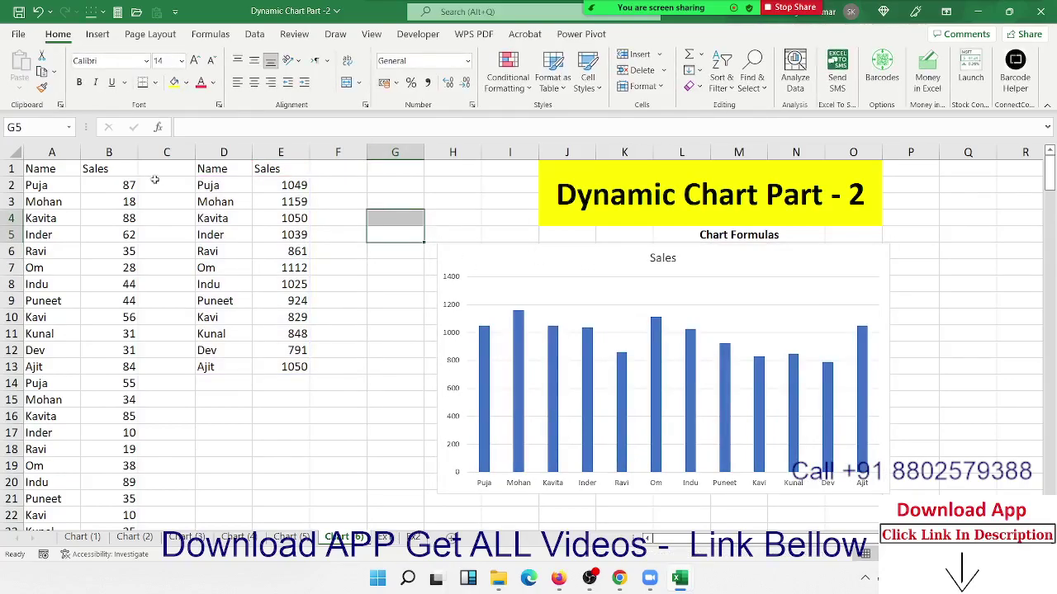
pyautogui.moveTo(52, 154); pyautogui.dragTo(99, 156)
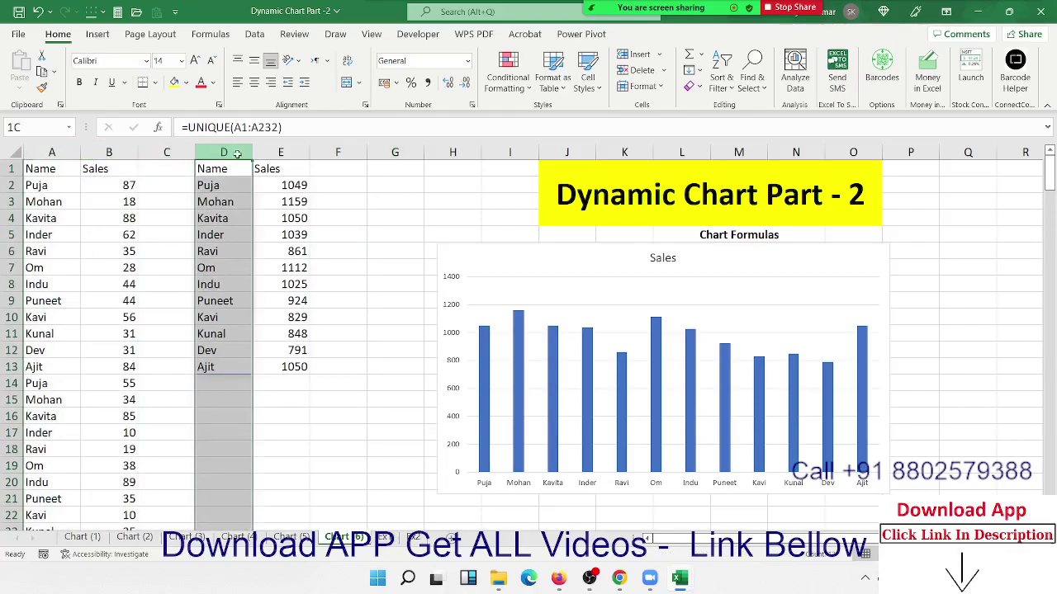
pyautogui.moveTo(223, 152); pyautogui.dragTo(289, 152)
pyautogui.rightClick(296, 154)
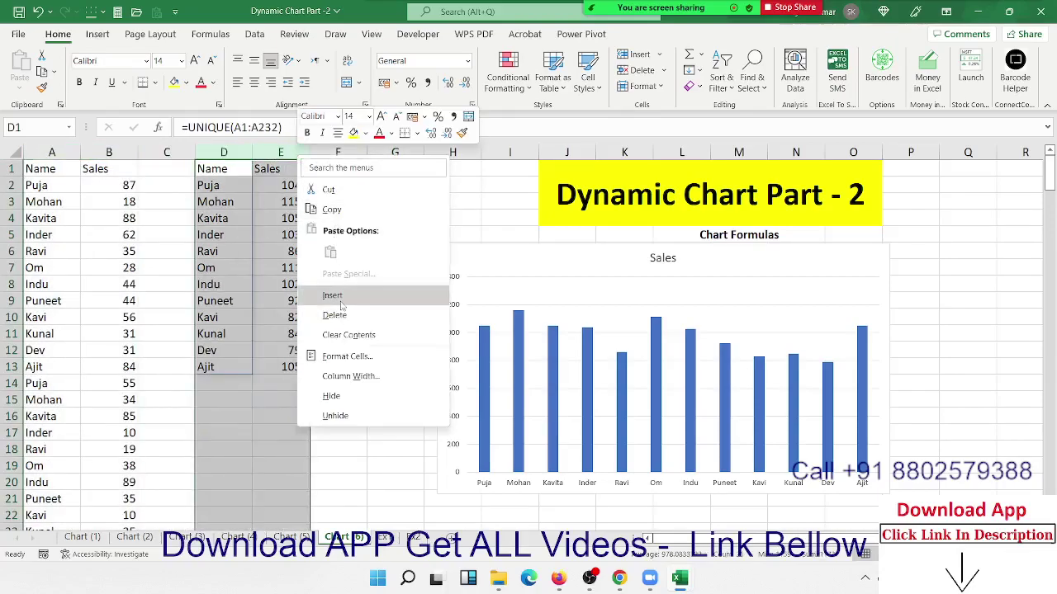
pyautogui.click(331, 395)
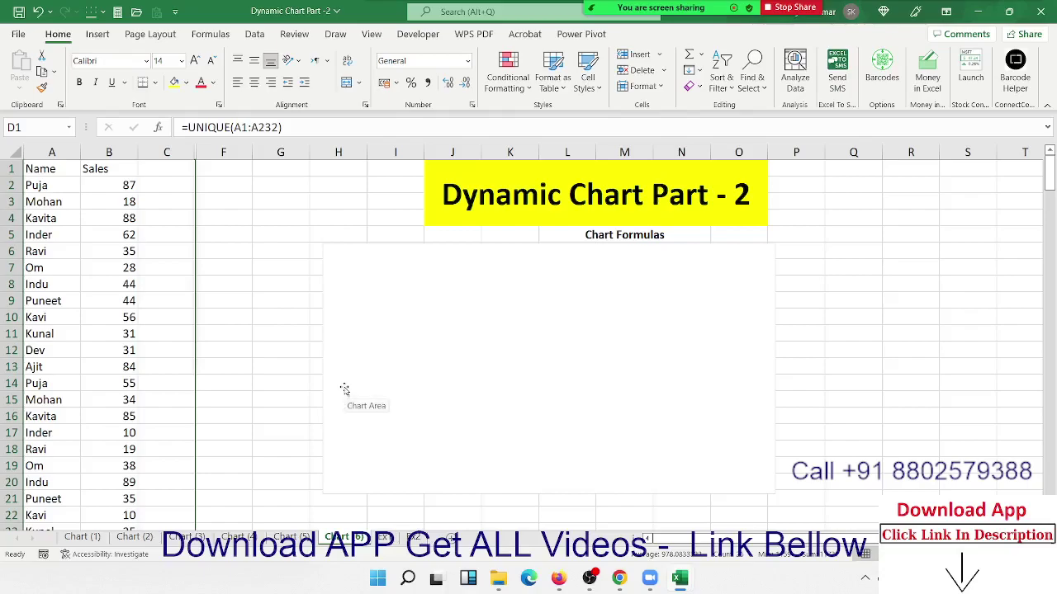
pyautogui.hotkey('ctrl', 'z')
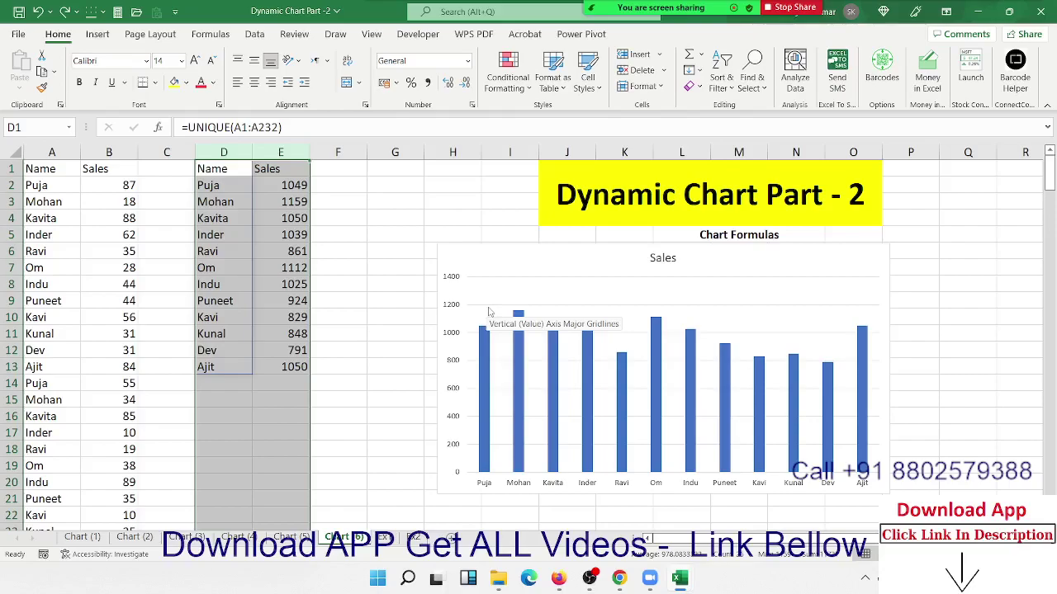
# - Shrink the Sales chart from its corner handle and place it back right of the D:E table
pyautogui.click(393, 283)
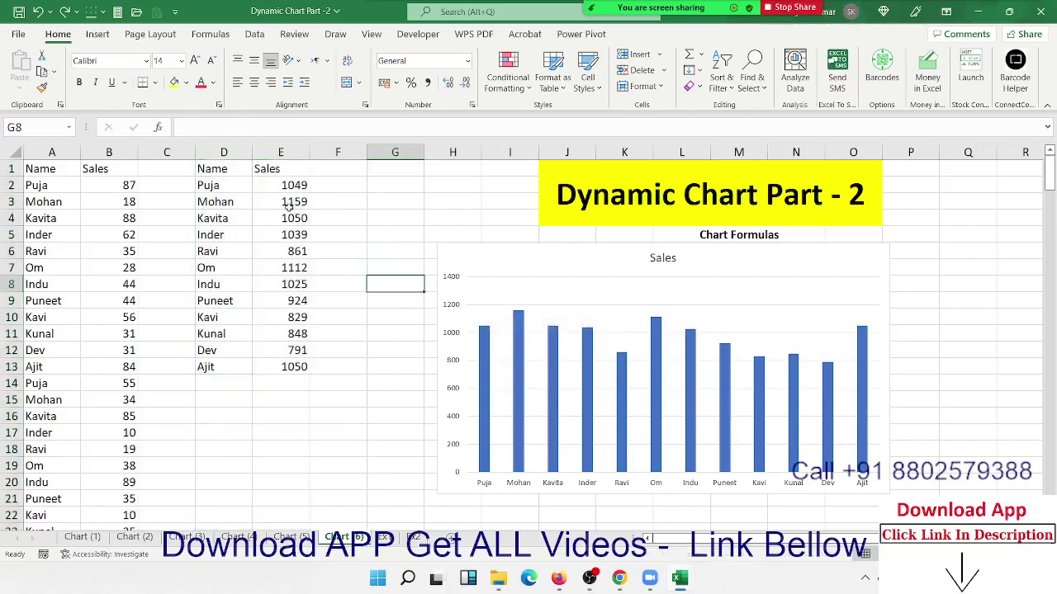
pyautogui.click(474, 261)
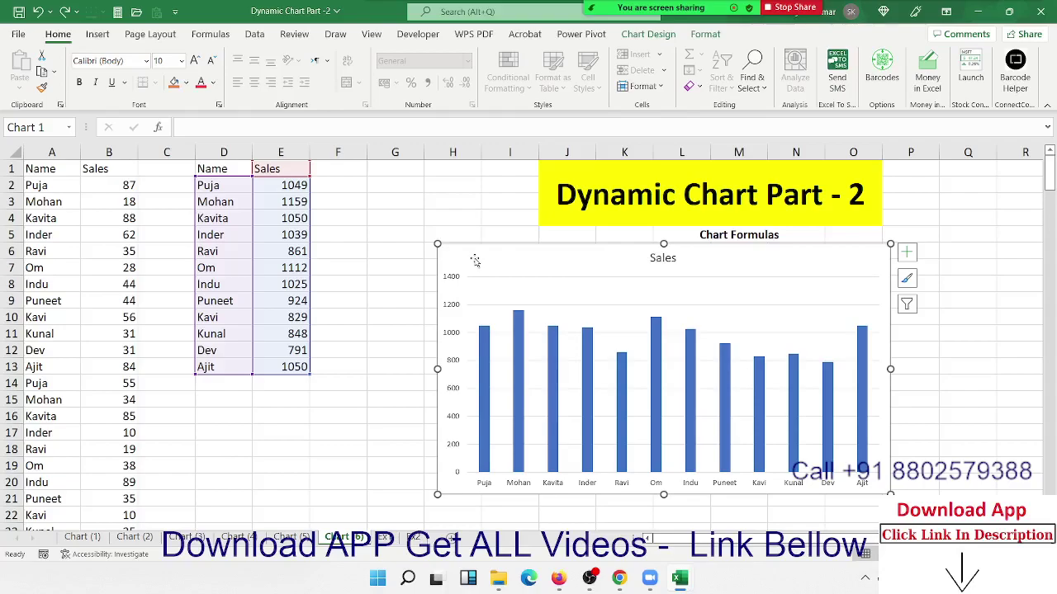
pyautogui.moveTo(474, 261); pyautogui.dragTo(186, 167)
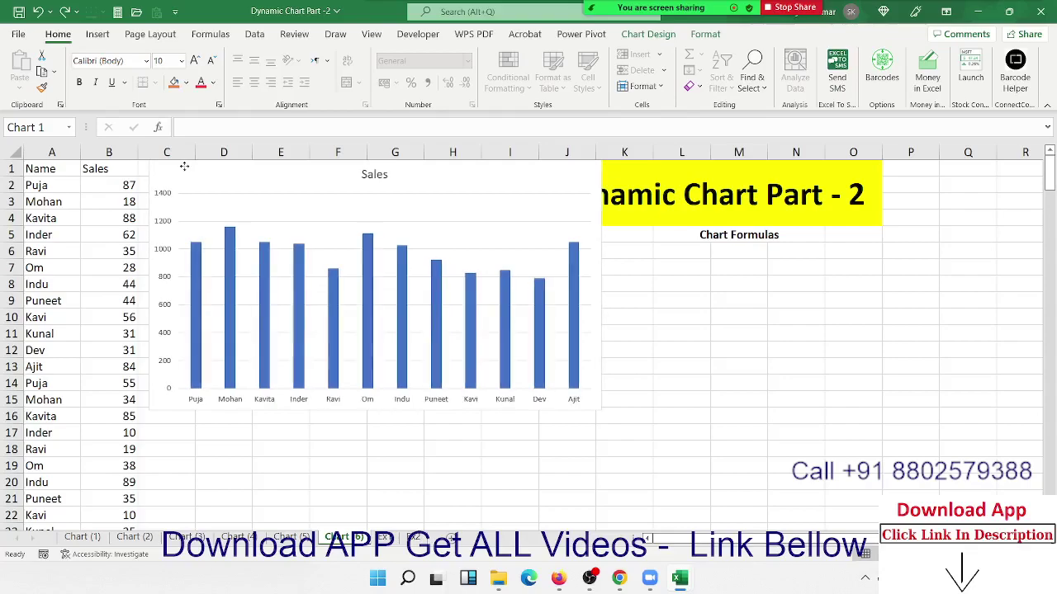
pyautogui.moveTo(186, 167); pyautogui.dragTo(176, 166)
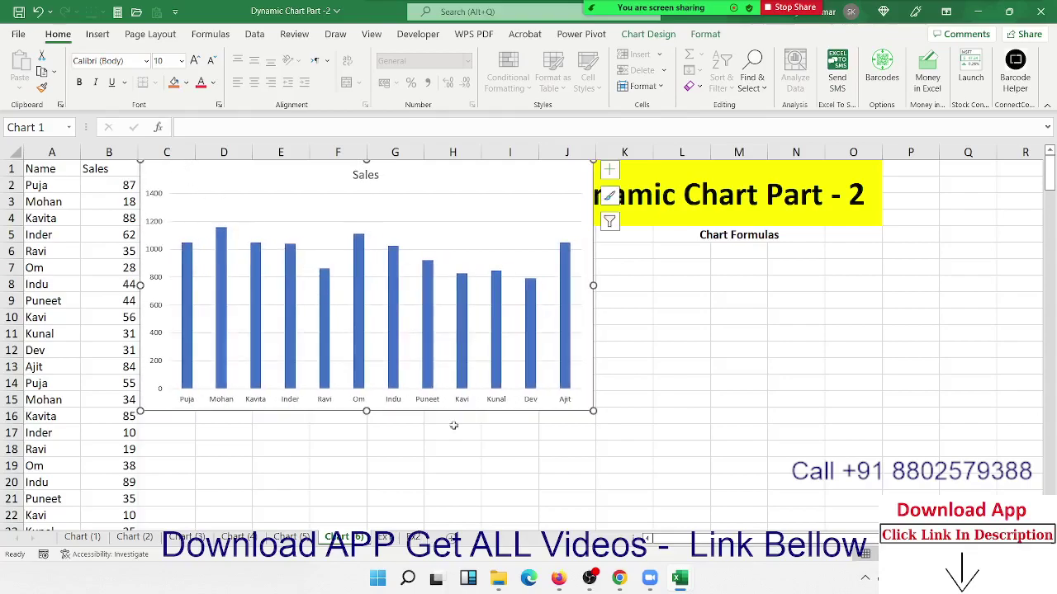
pyautogui.moveTo(592, 410); pyautogui.dragTo(581, 396)
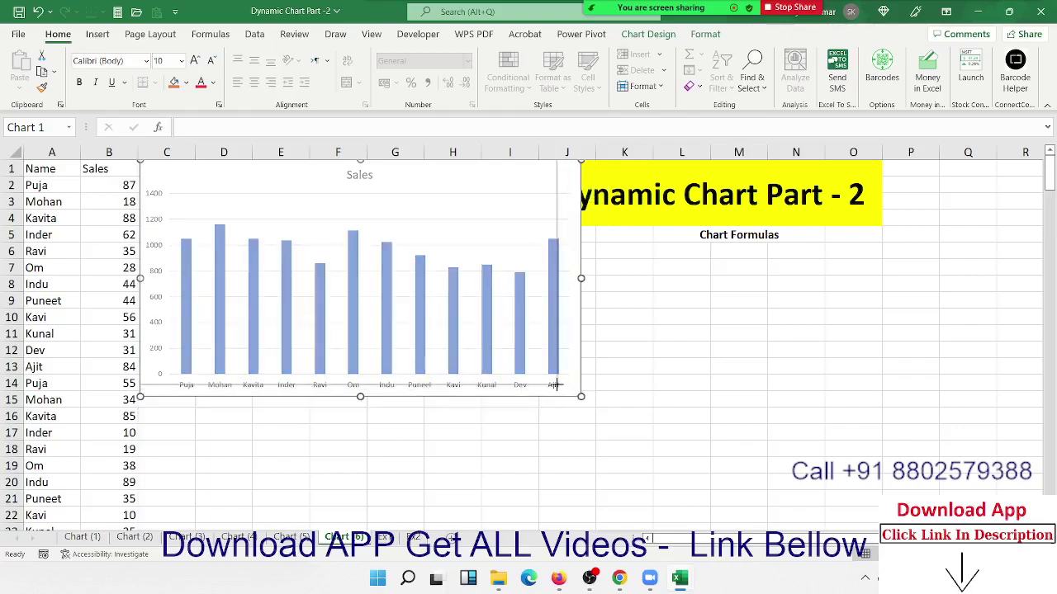
pyautogui.moveTo(580, 396)
pyautogui.mouseDown()
pyautogui.moveTo(546, 381)
pyautogui.moveTo(558, 384)
pyautogui.mouseUp()
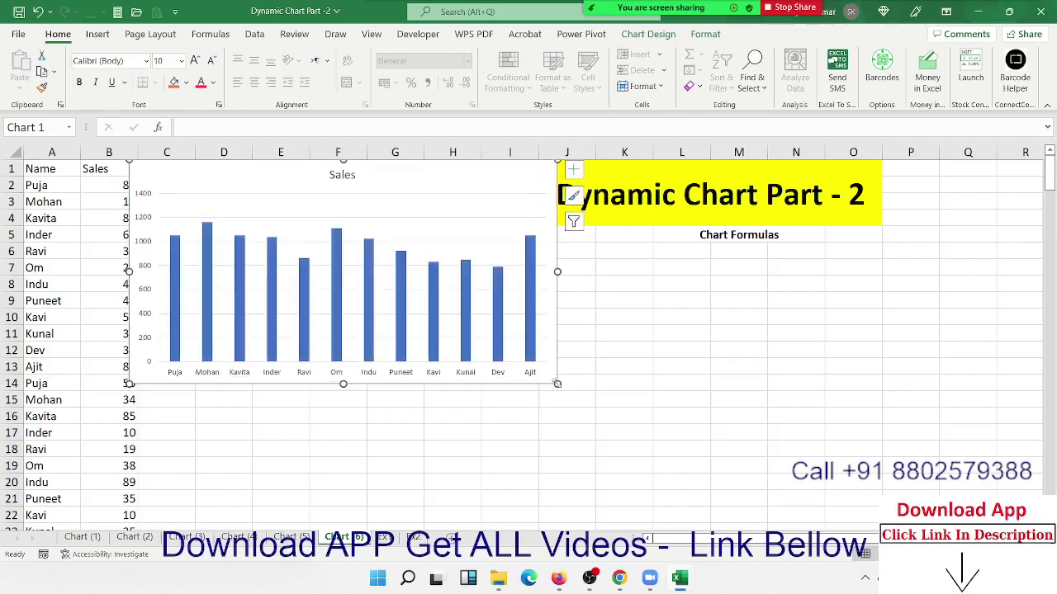
pyautogui.click(319, 278)
pyautogui.click(643, 454)
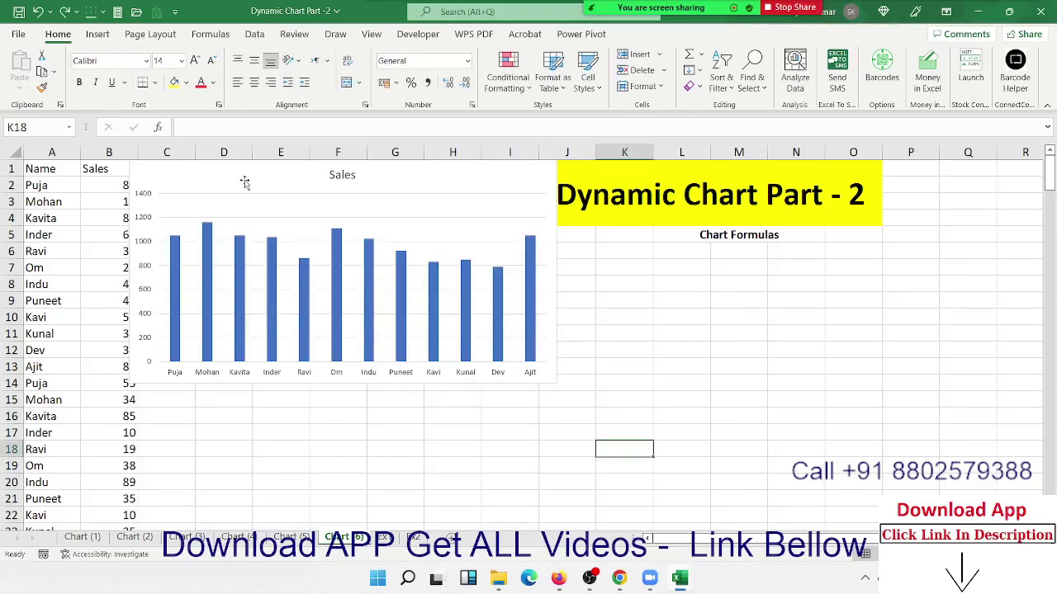
pyautogui.moveTo(243, 180); pyautogui.dragTo(552, 265)
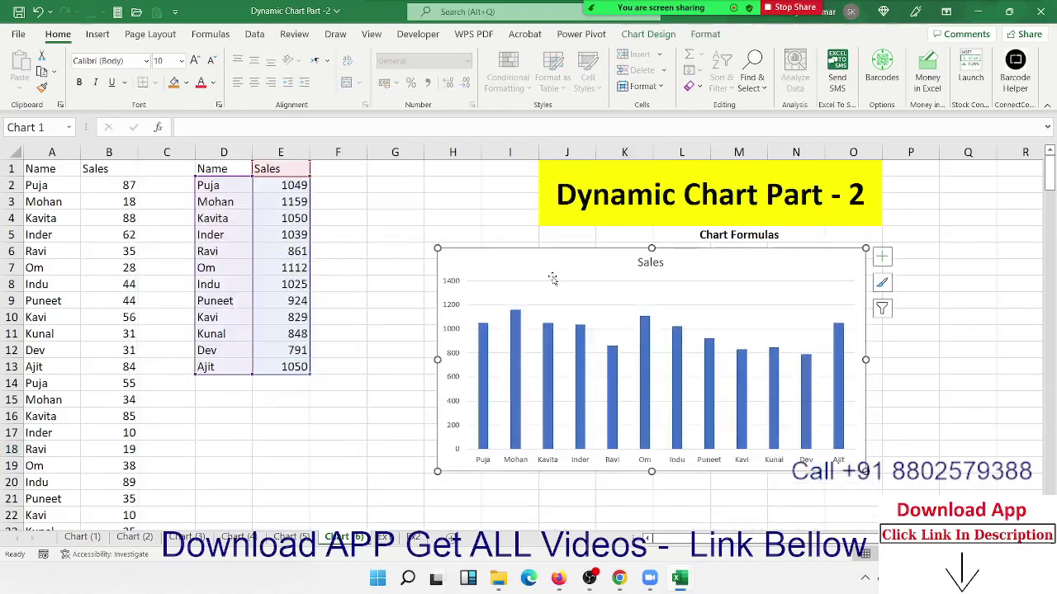
pyautogui.click(18, 34)
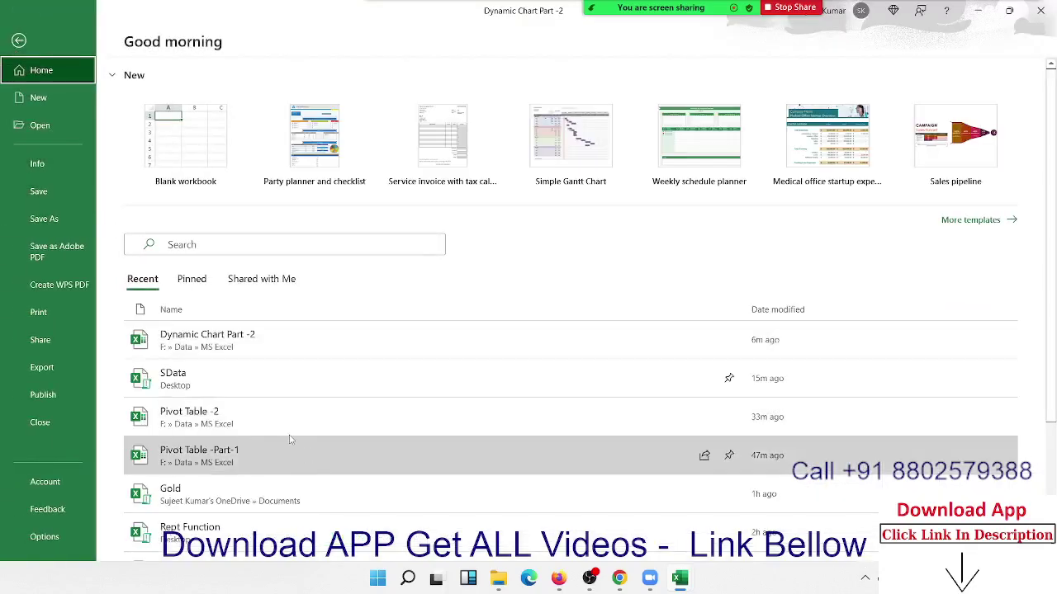
pyautogui.scroll(-3, 261, 518)
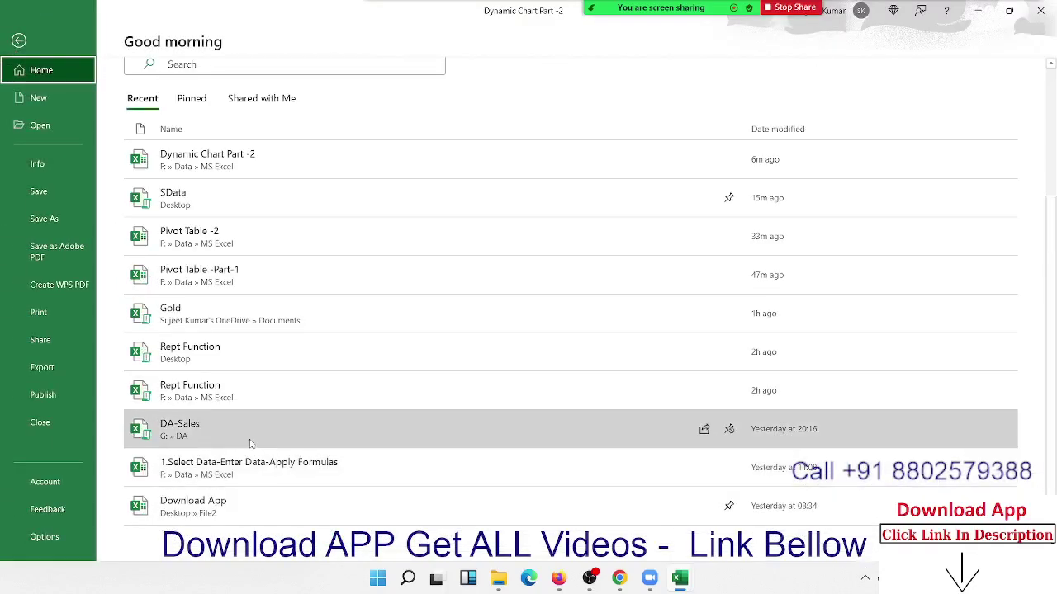
pyautogui.press('Escape')
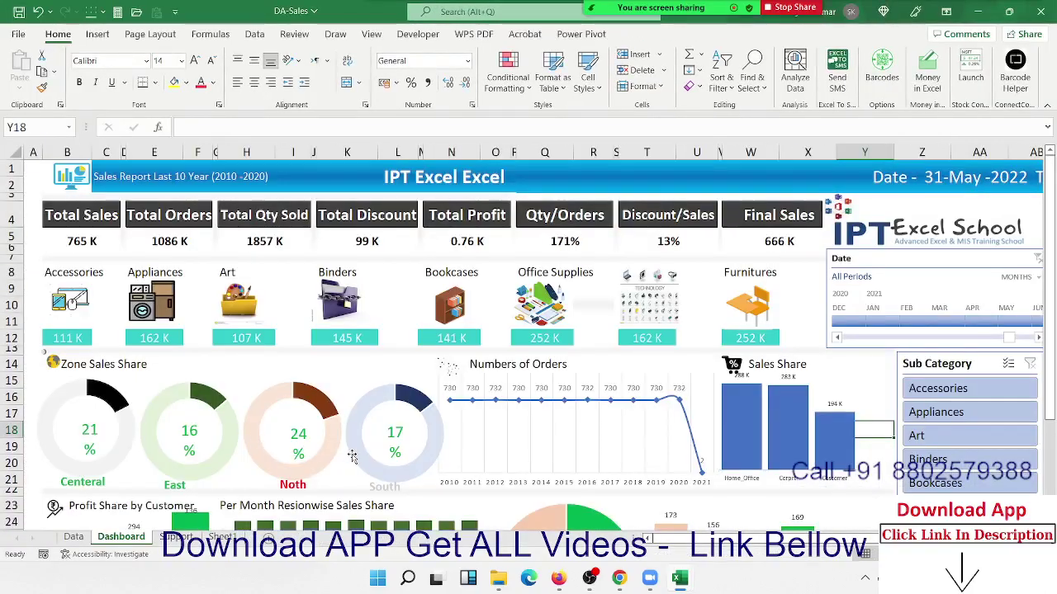
pyautogui.scroll(-1, 510, 459)
pyautogui.scroll(-3, 510, 459)
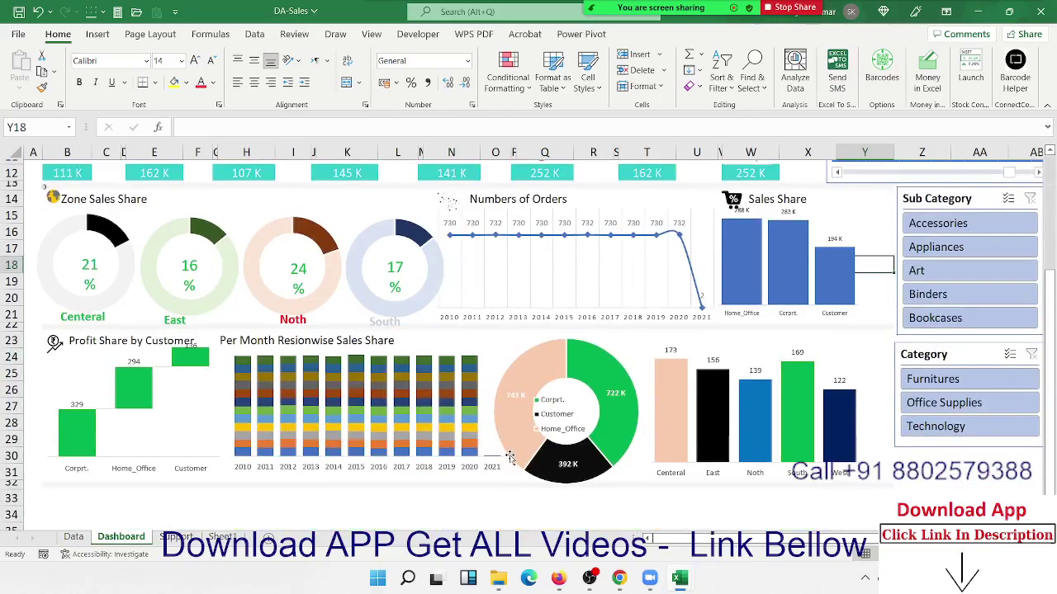
pyautogui.scroll(4, 511, 459)
pyautogui.scroll(-4, 488, 448)
pyautogui.scroll(4, 390, 321)
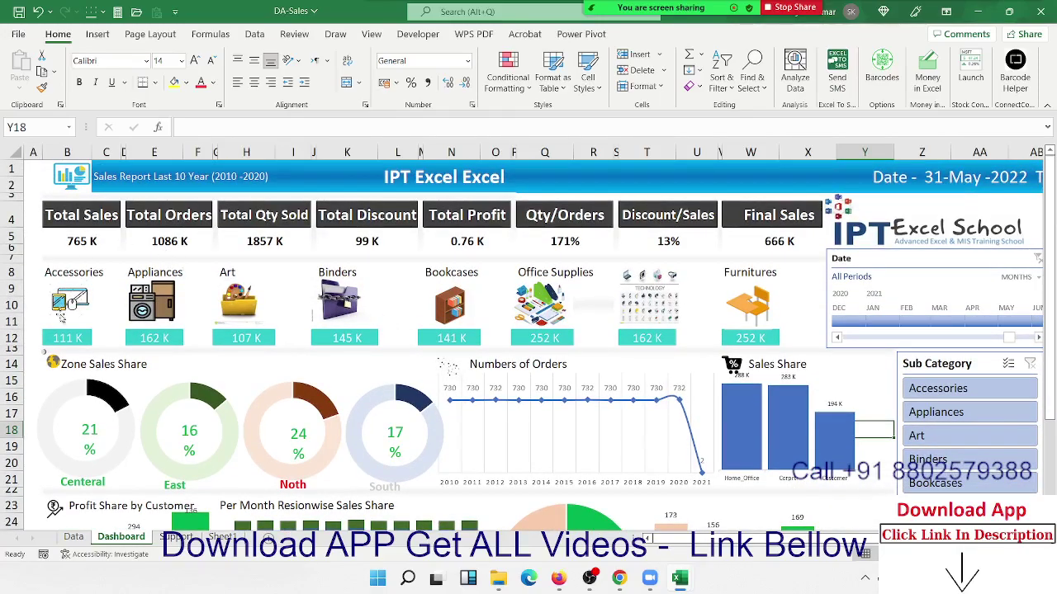
pyautogui.scroll(-4, 772, 431)
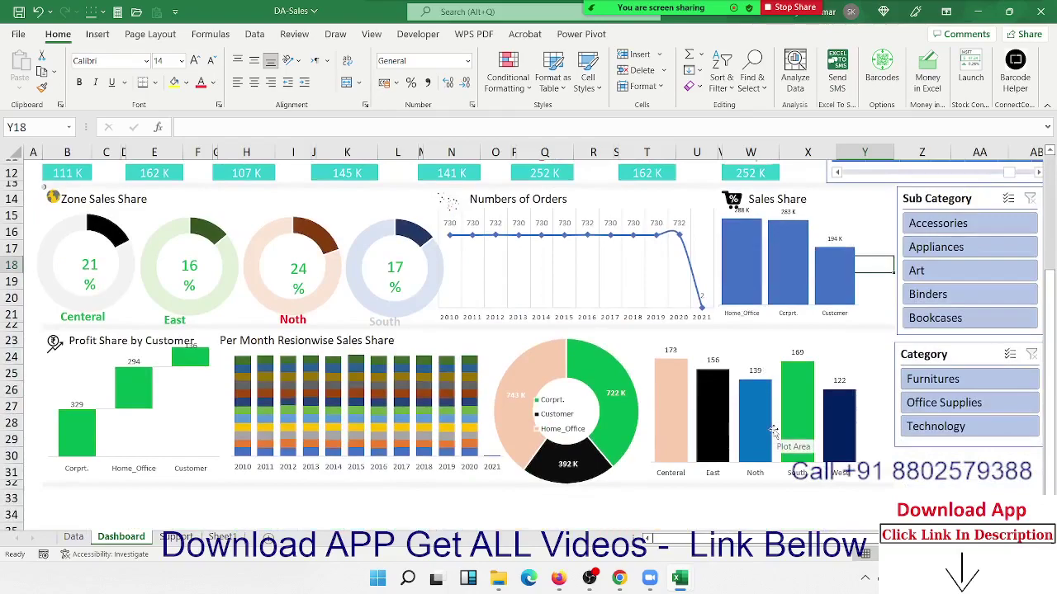
pyautogui.click(1040, 11)
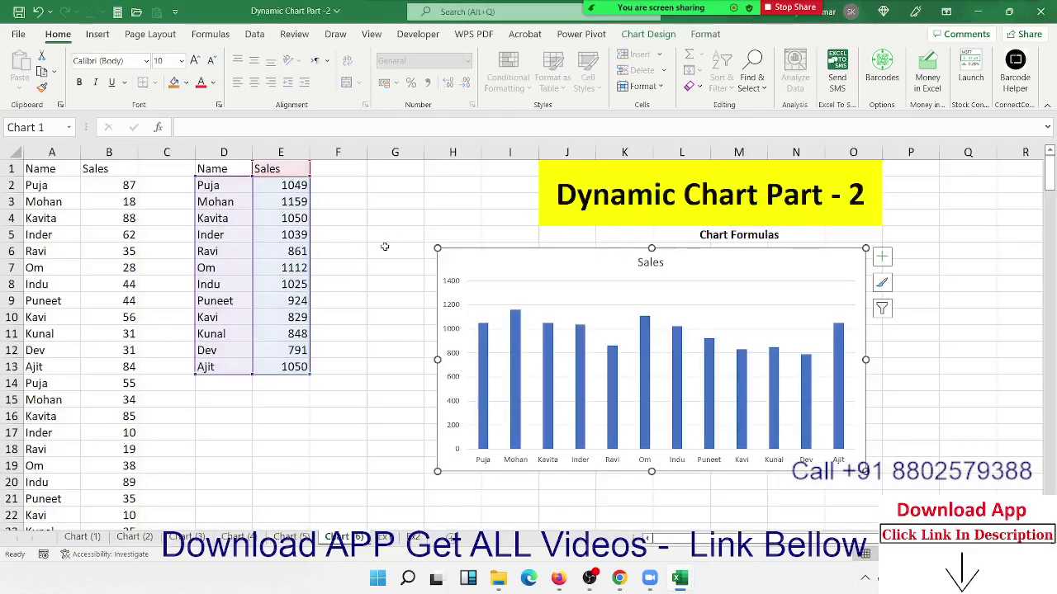
# - Nudge the Sales chart left and apply the Quick Layout with axis title and data table
pyautogui.click(385, 246)
pyautogui.moveTo(513, 259)
pyautogui.mouseDown()
pyautogui.moveTo(492, 270)
pyautogui.moveTo(449, 259)
pyautogui.mouseUp()
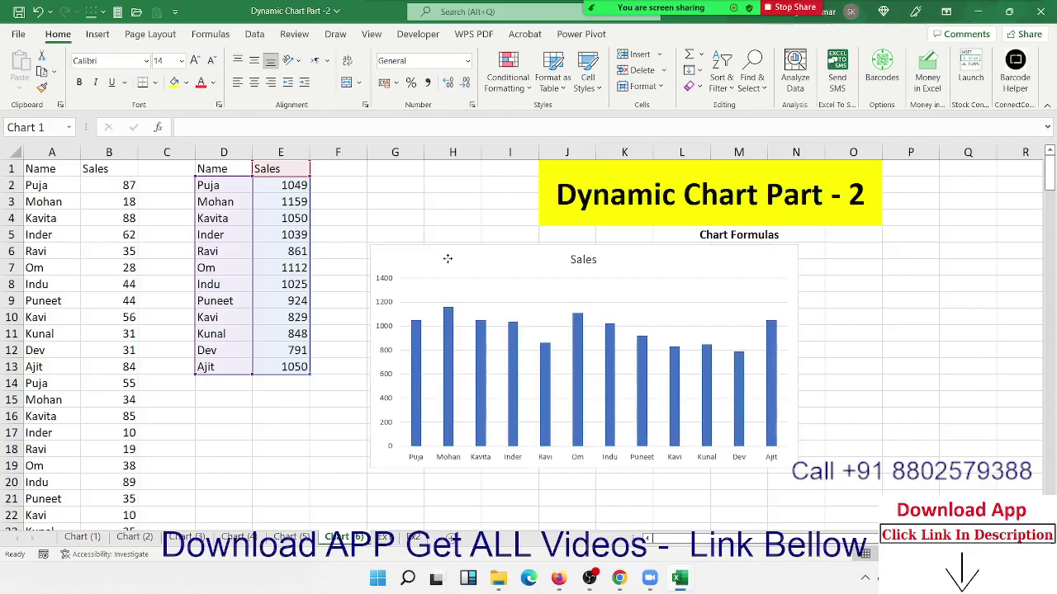
pyautogui.moveTo(448, 258); pyautogui.dragTo(445, 261)
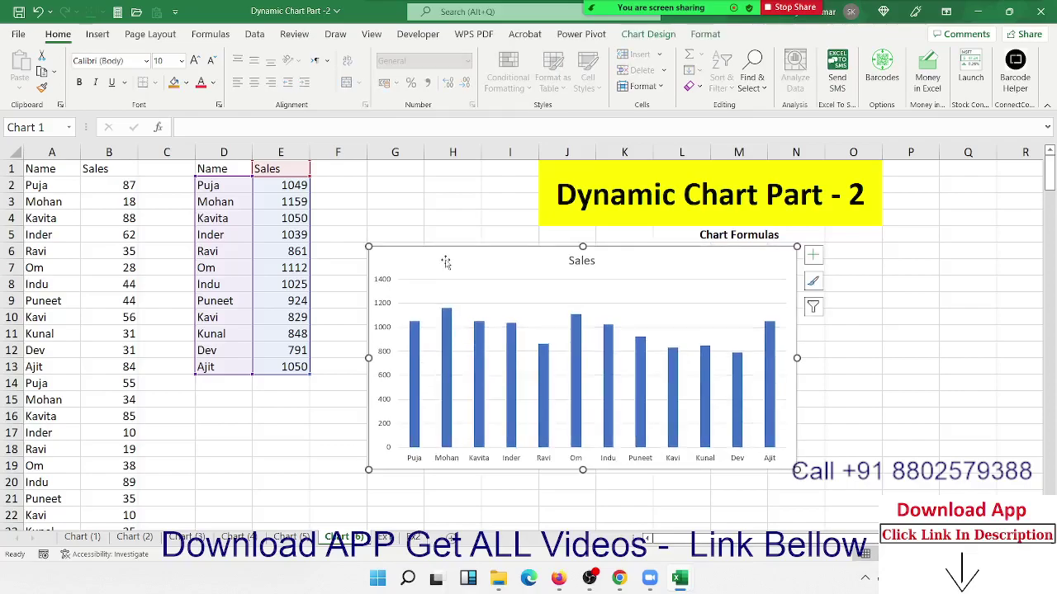
pyautogui.click(647, 35)
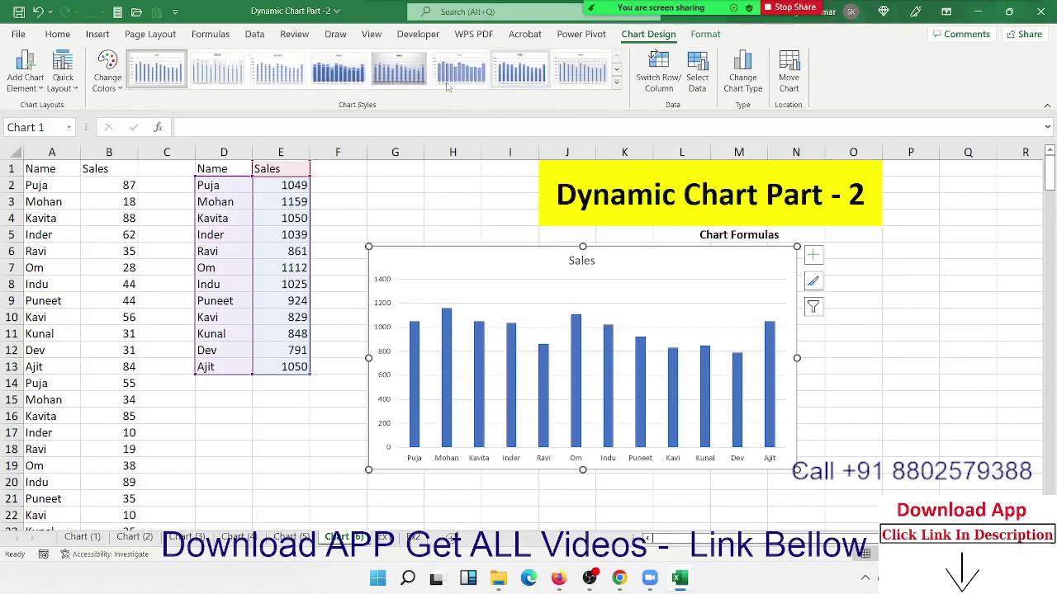
pyautogui.click(59, 86)
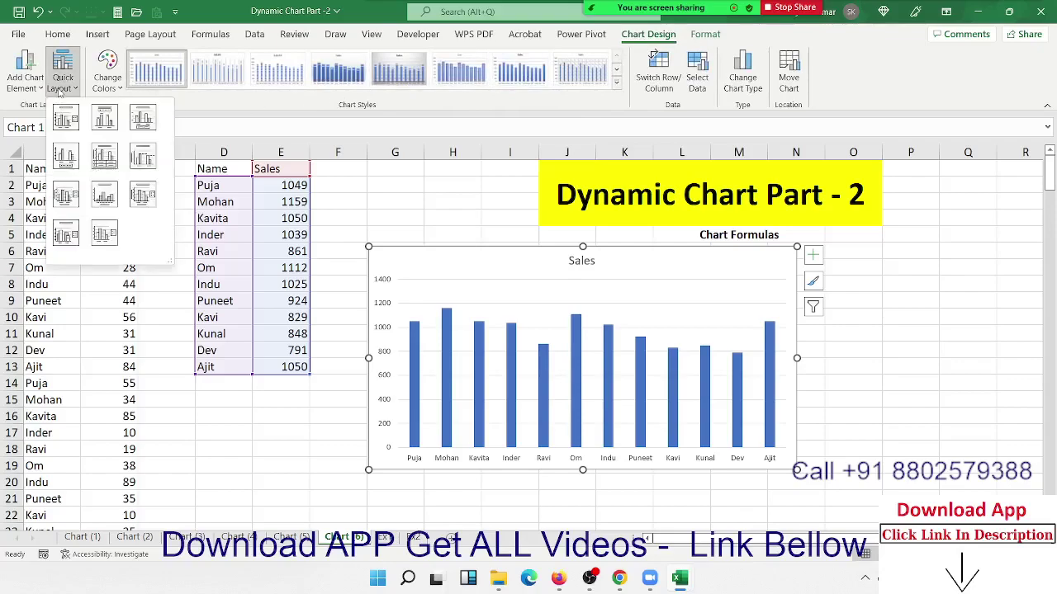
pyautogui.click(107, 155)
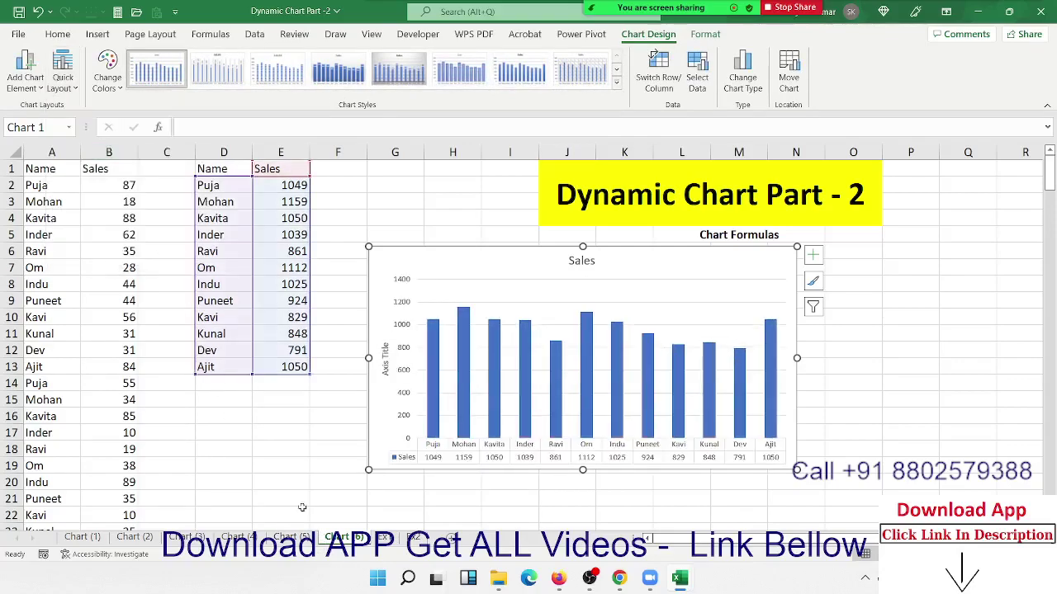
# - Move the Sales chart so it sits over columns C–J
pyautogui.click(256, 447)
pyautogui.click(436, 256)
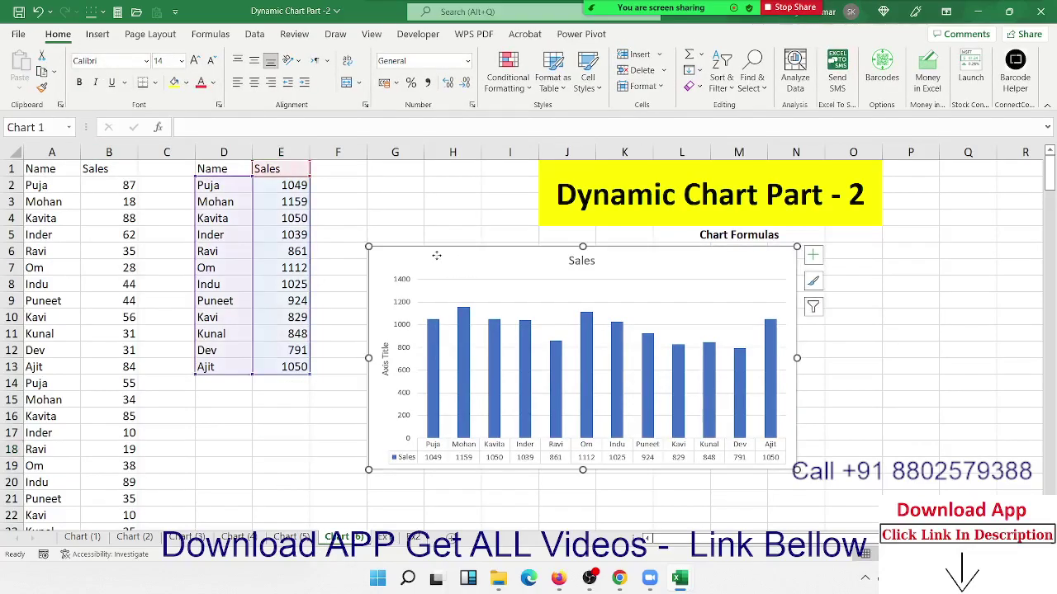
pyautogui.moveTo(436, 256); pyautogui.dragTo(212, 167)
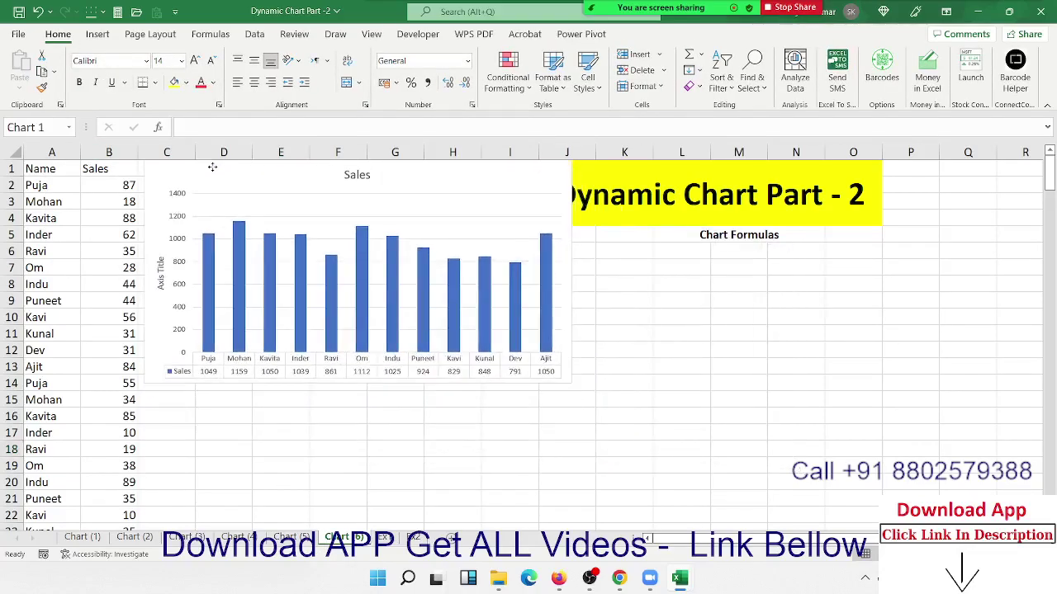
pyautogui.click(641, 353)
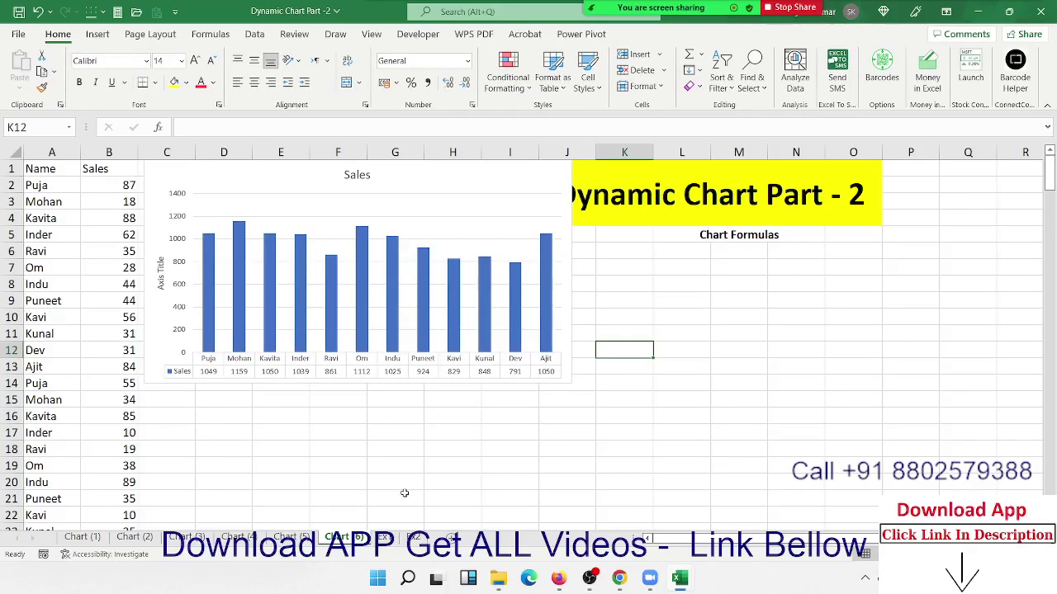
# - On the Chart (5) sheet, clear the AUG to DEC rows
pyautogui.click(303, 537)
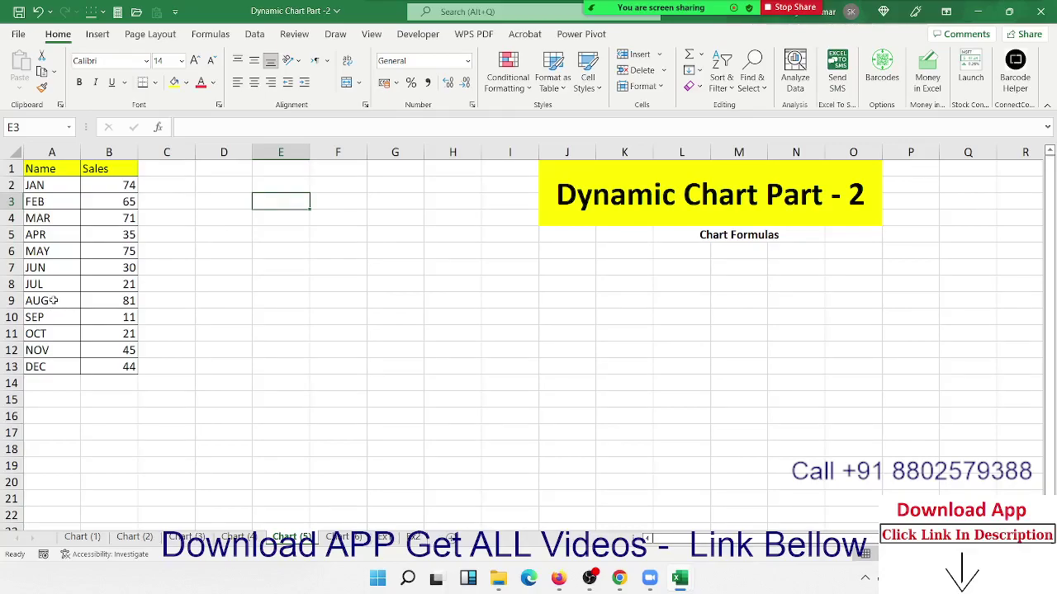
pyautogui.moveTo(53, 301); pyautogui.dragTo(105, 366)
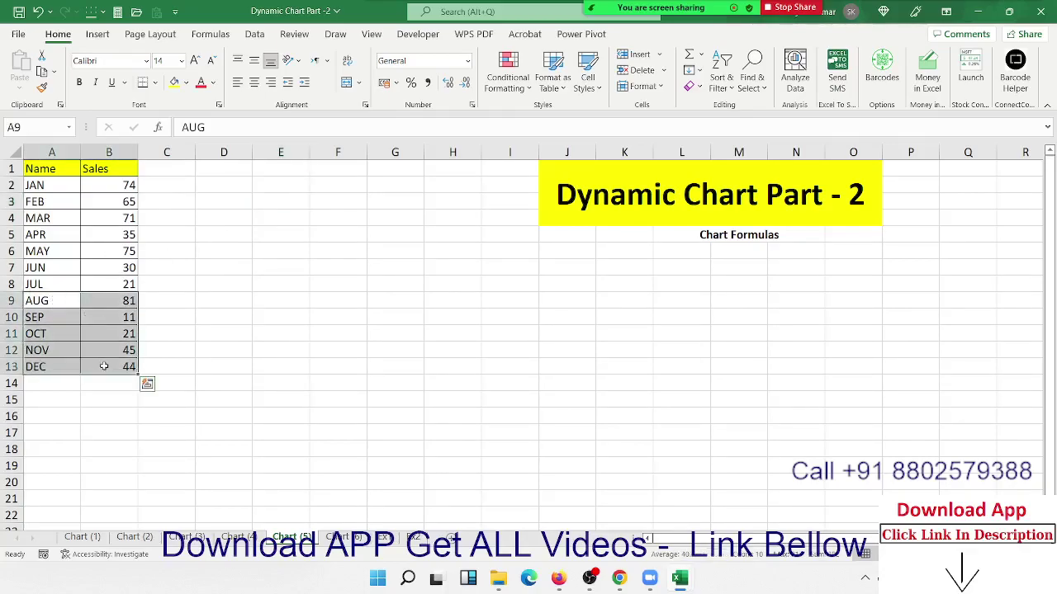
pyautogui.press('Delete')
# - Insert a clustered column chart of the JAN–JUL sales and move it up and left
pyautogui.moveTo(47, 172); pyautogui.dragTo(107, 281)
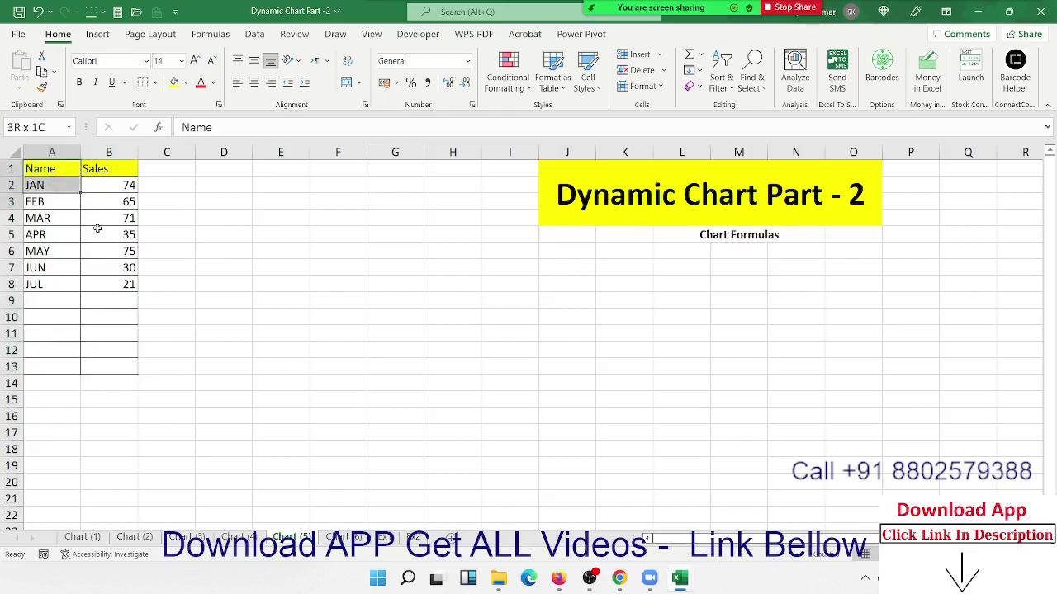
pyautogui.click(98, 34)
pyautogui.click(362, 56)
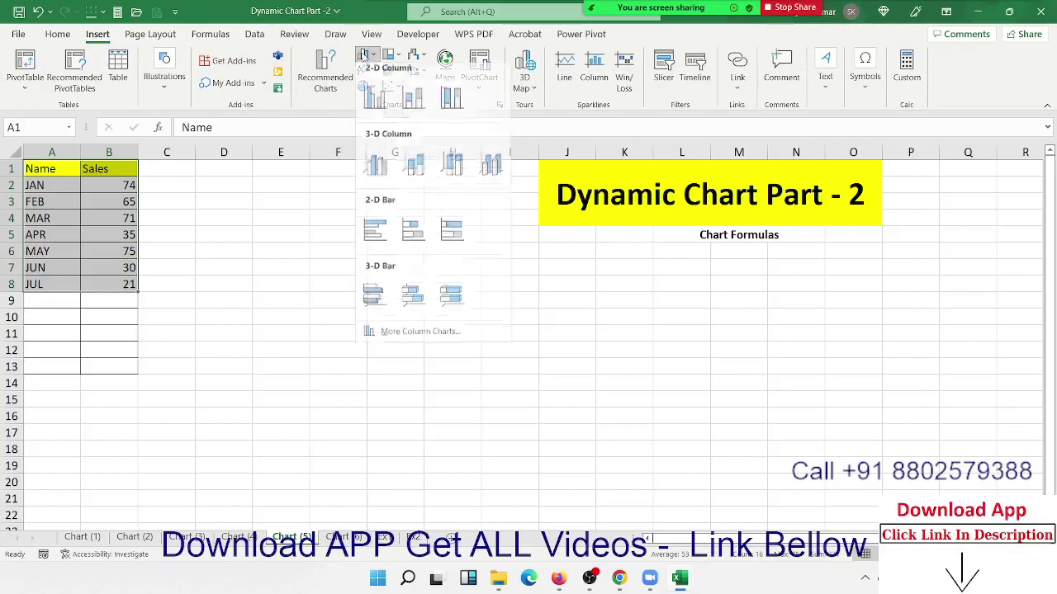
pyautogui.click(375, 106)
pyautogui.moveTo(407, 270); pyautogui.dragTo(310, 256)
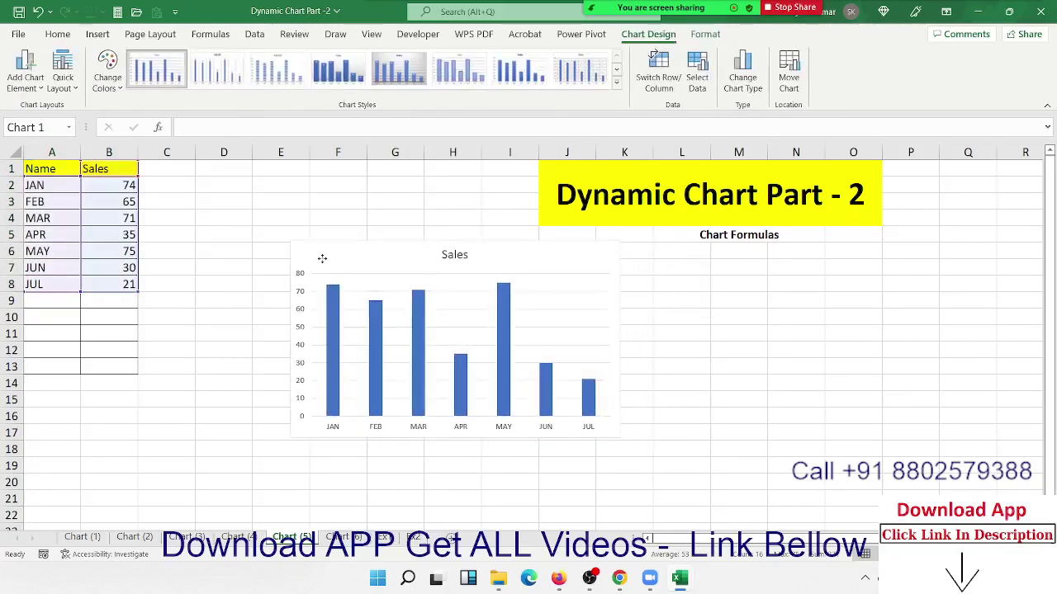
# - Enter Aug in A9 with sales of 25 in B9
pyautogui.click(50, 306)
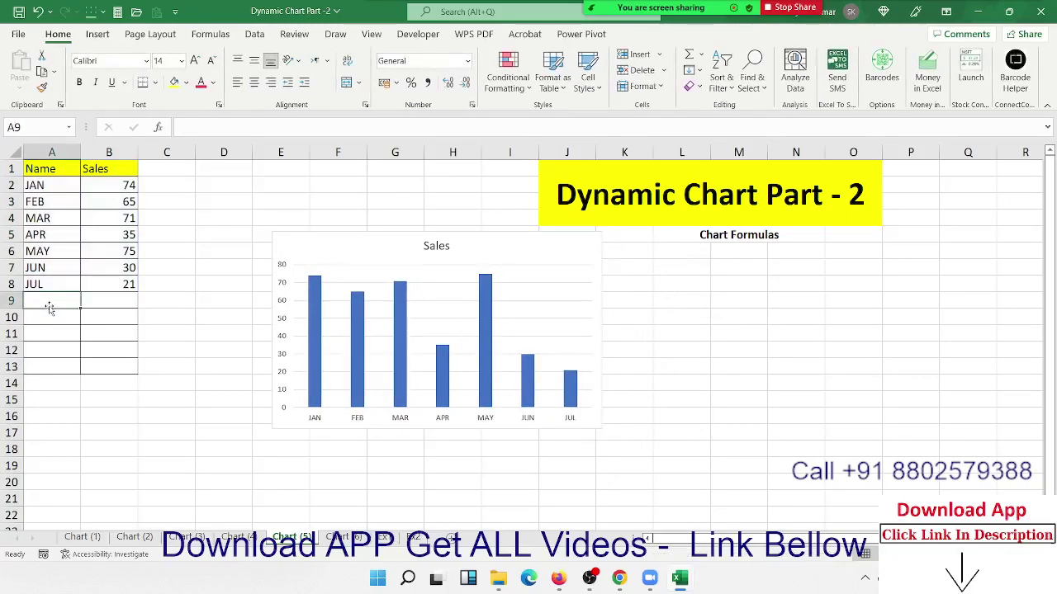
pyautogui.write('Aug')
pyautogui.press('Tab')
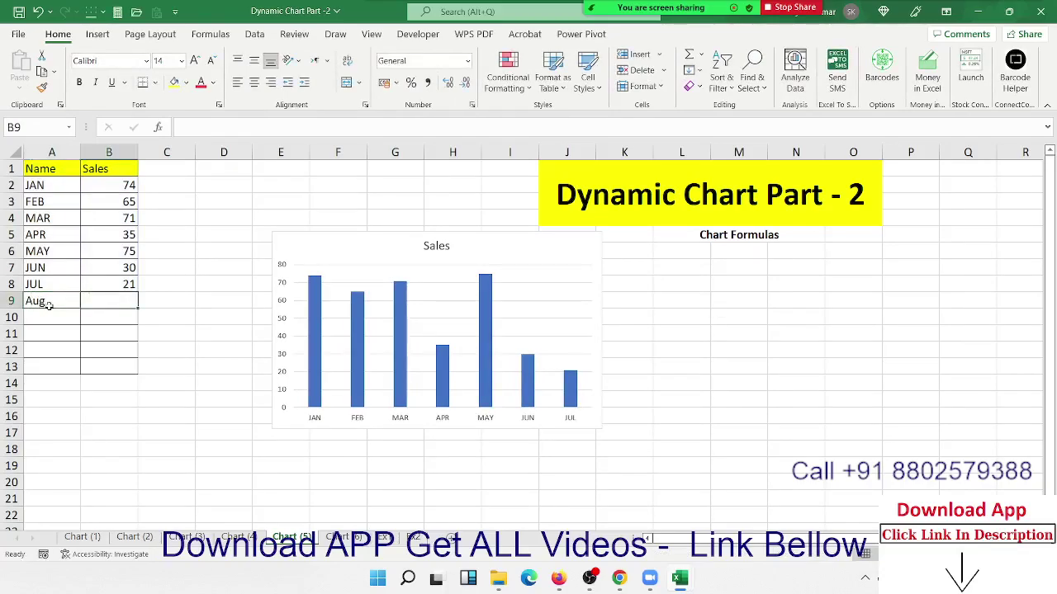
pyautogui.write('25')
pyautogui.press('Return')
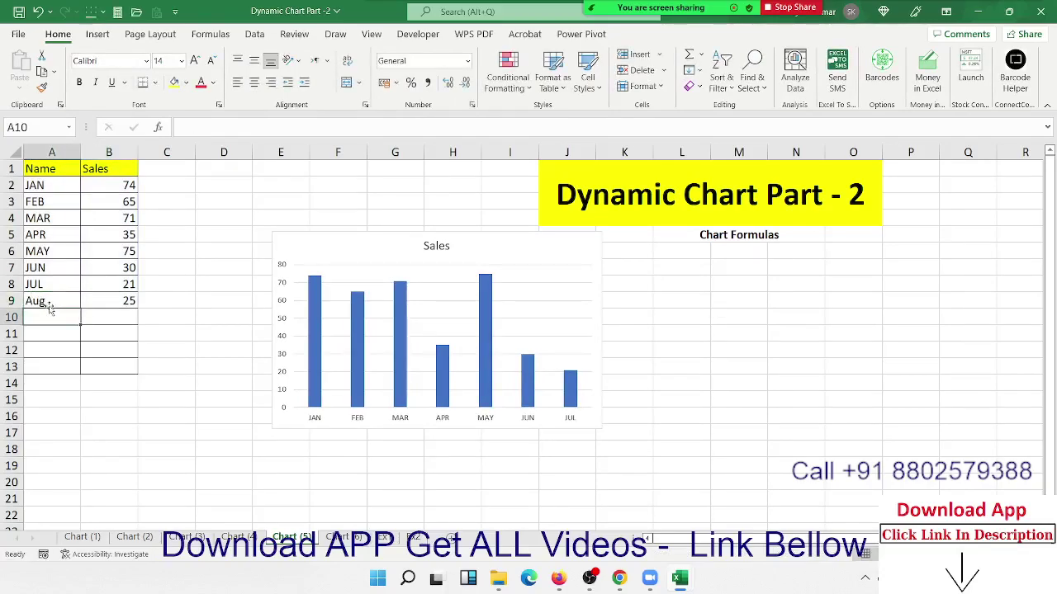
# - Extend the chart's source range down to row 9 for Aug, then move the chart right and down
pyautogui.click(330, 235)
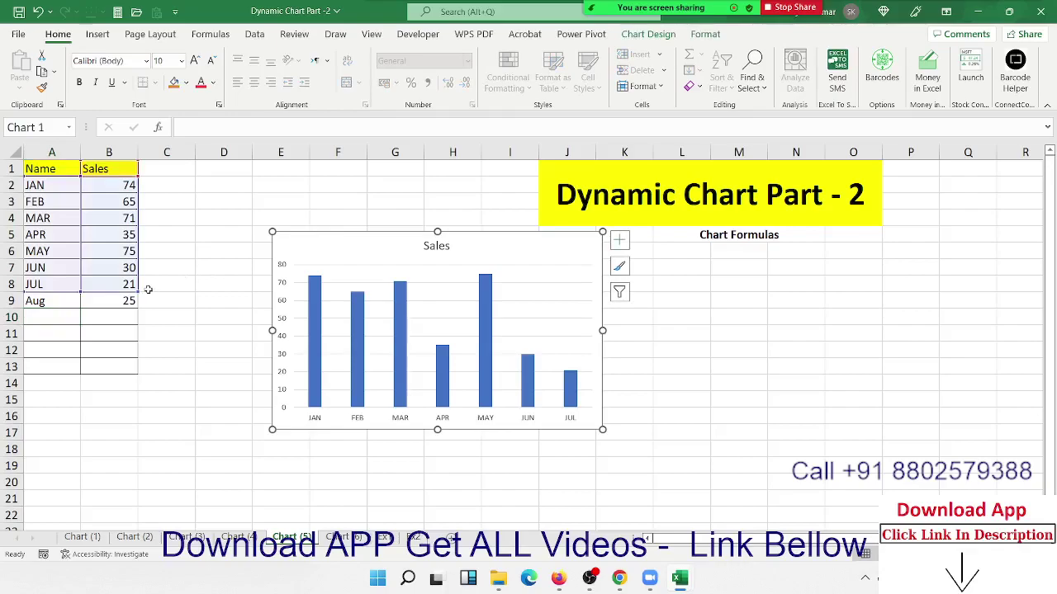
pyautogui.moveTo(137, 290); pyautogui.dragTo(137, 305)
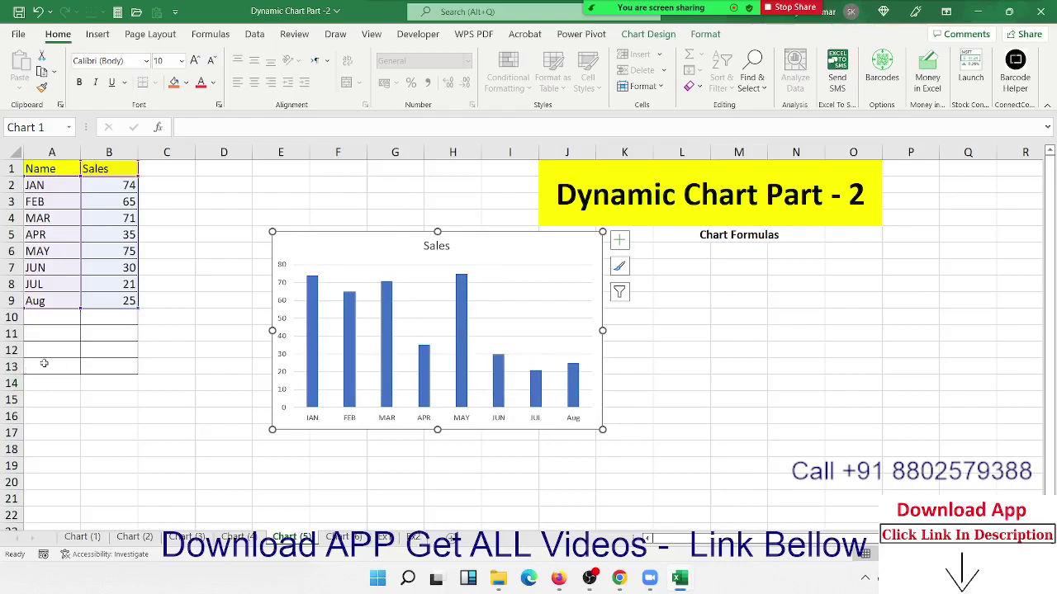
pyautogui.moveTo(138, 307); pyautogui.dragTo(132, 371)
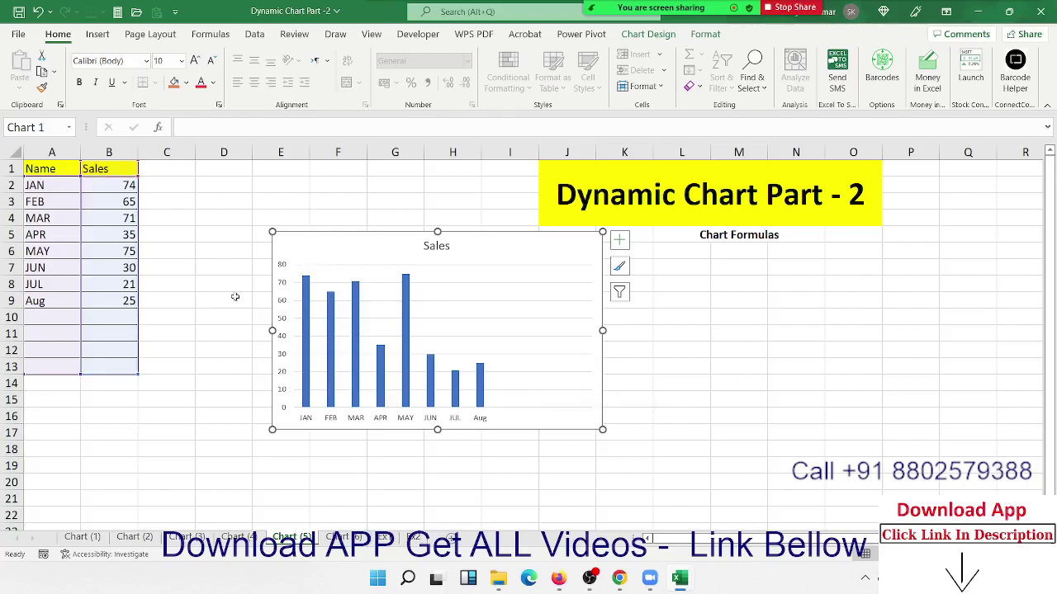
pyautogui.moveTo(80, 369); pyautogui.dragTo(80, 314)
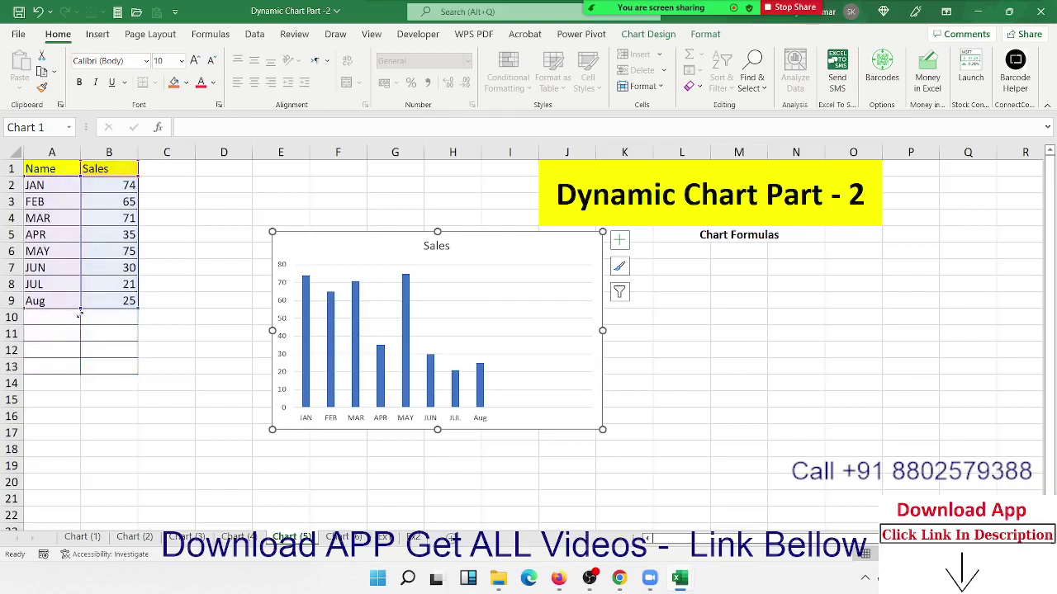
pyautogui.moveTo(327, 247)
pyautogui.mouseDown()
pyautogui.moveTo(457, 294)
pyautogui.moveTo(485, 271)
pyautogui.mouseUp()
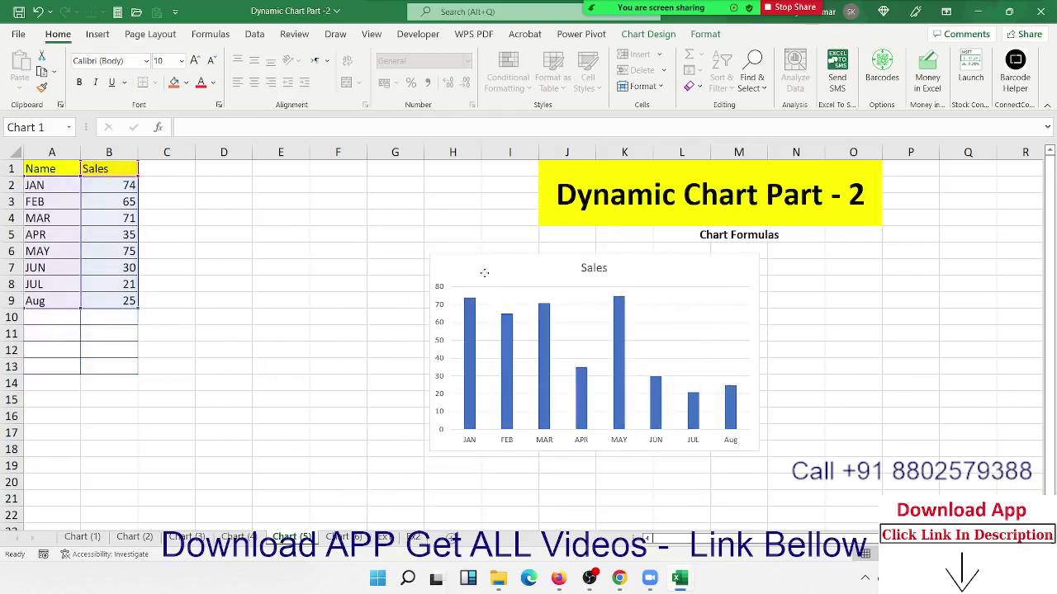
pyautogui.click(231, 191)
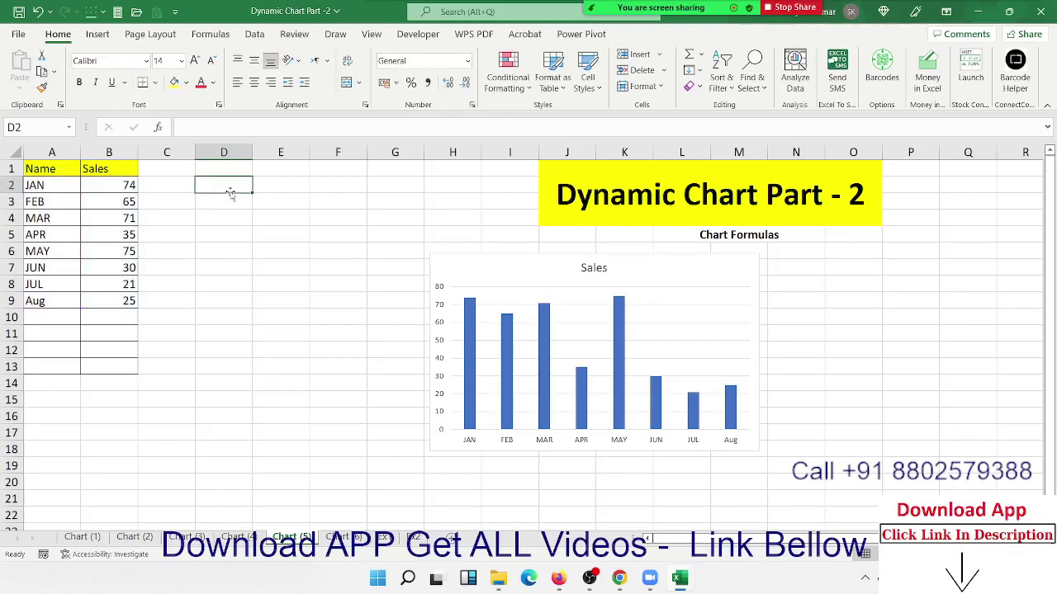
# - Enter =OFFSET(A1,1,0) in cell D2
pyautogui.write('=off')
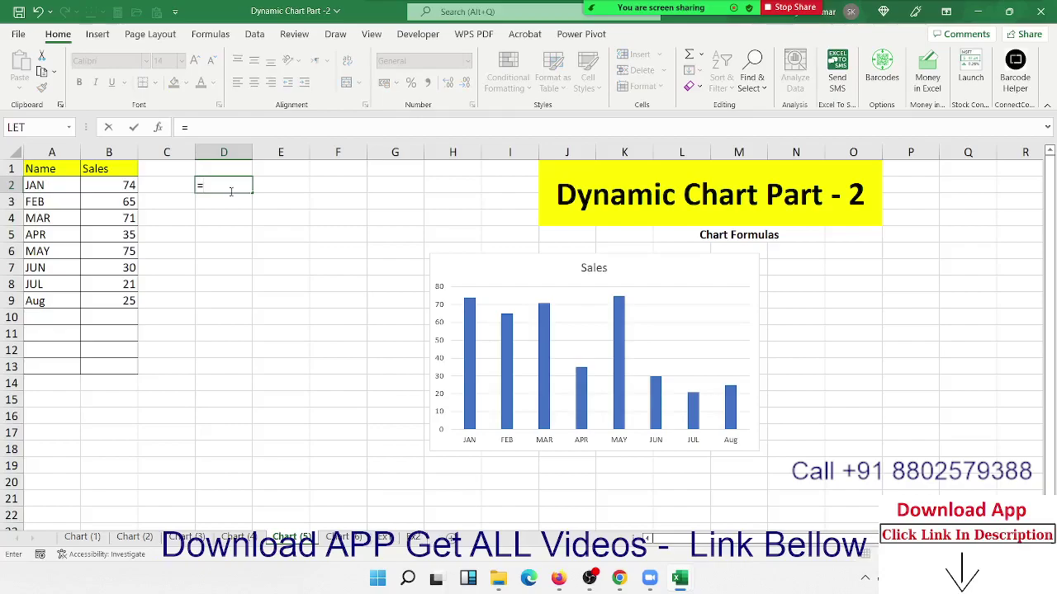
pyautogui.press('Tab')
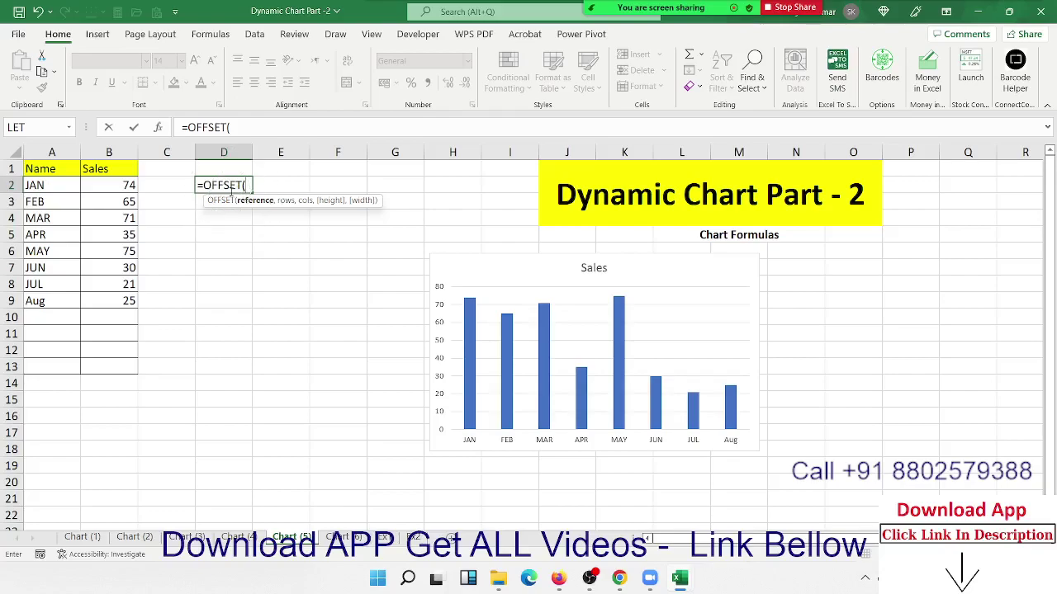
pyautogui.click(62, 168)
pyautogui.write(',')
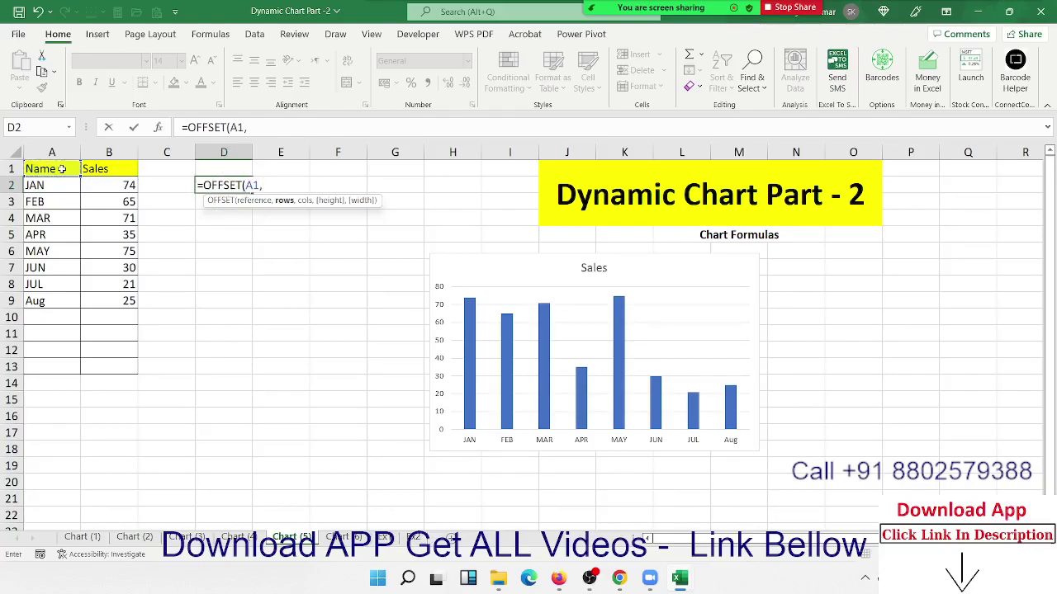
pyautogui.write('1,')
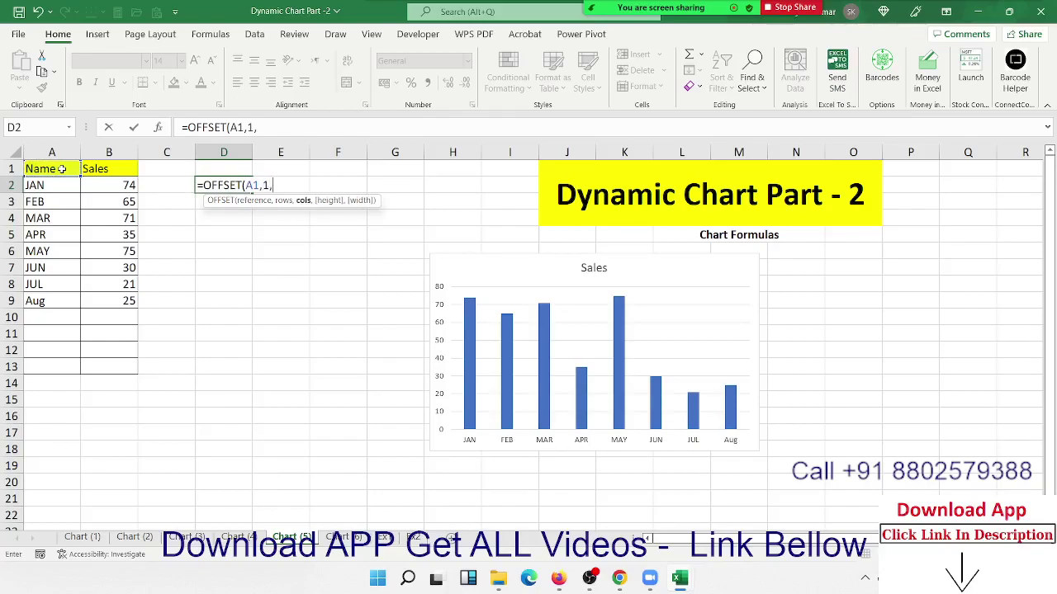
pyautogui.write('0')
pyautogui.press('Return')
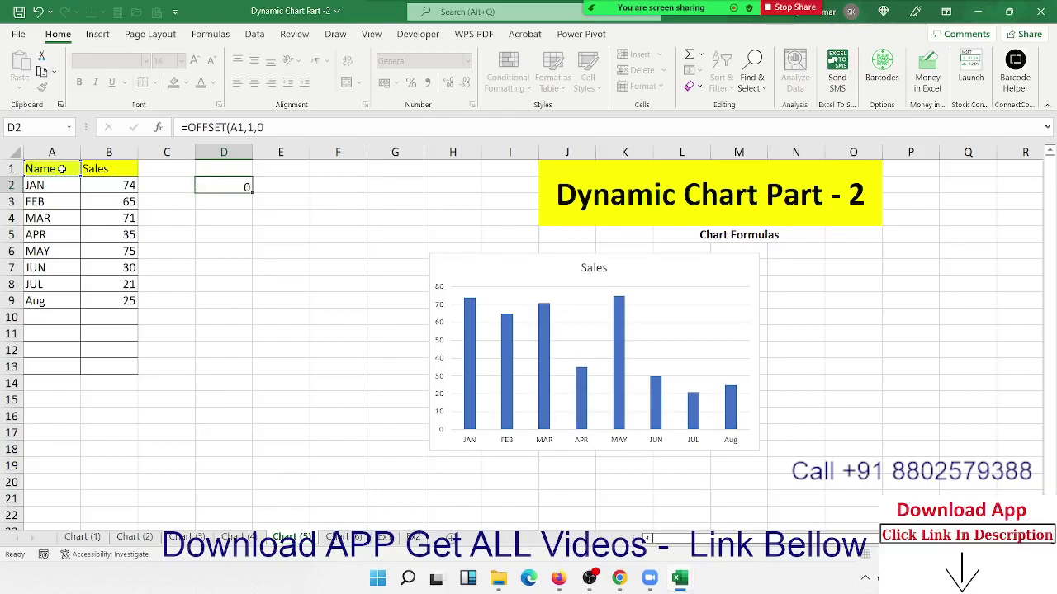
pyautogui.press('Up')
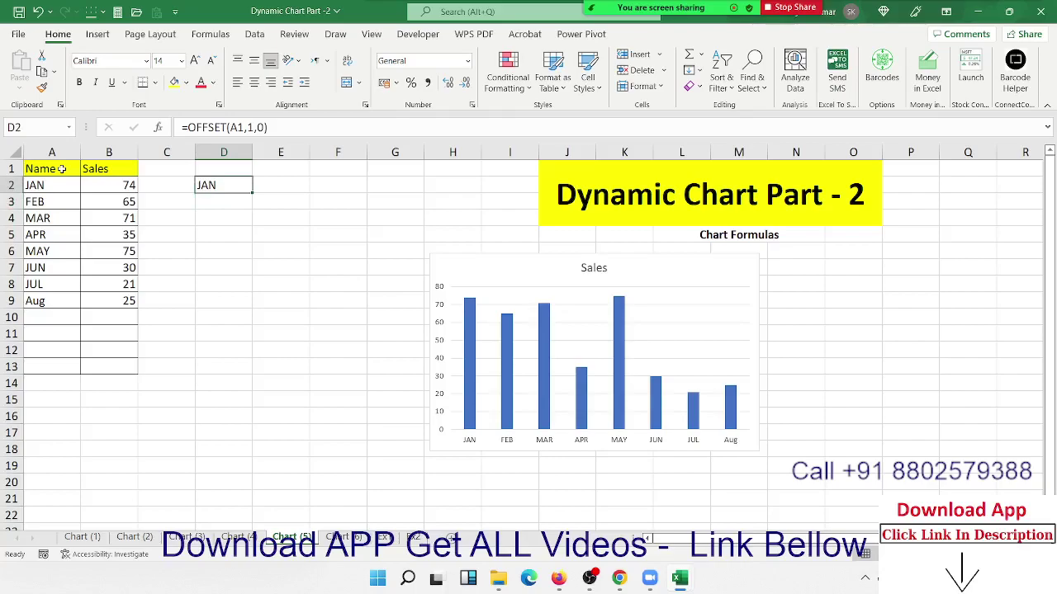
# - Extend D2's formula to =OFFSET(A1,1,0,7,1) so it spills seven months
pyautogui.press('F2')
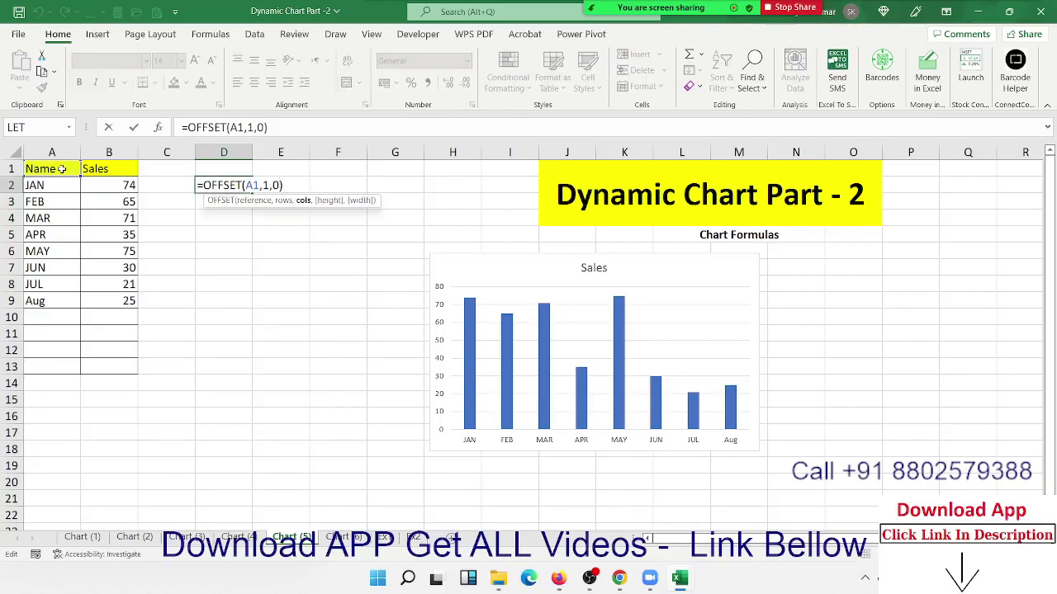
pyautogui.write(',')
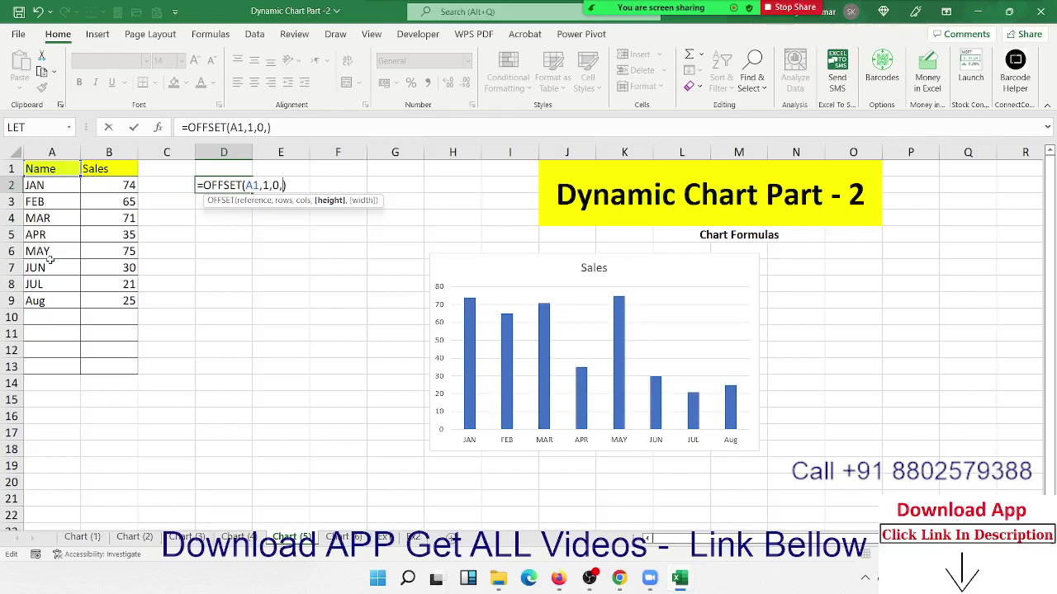
pyautogui.write('7,1')
pyautogui.press('Return')
pyautogui.press('Up')
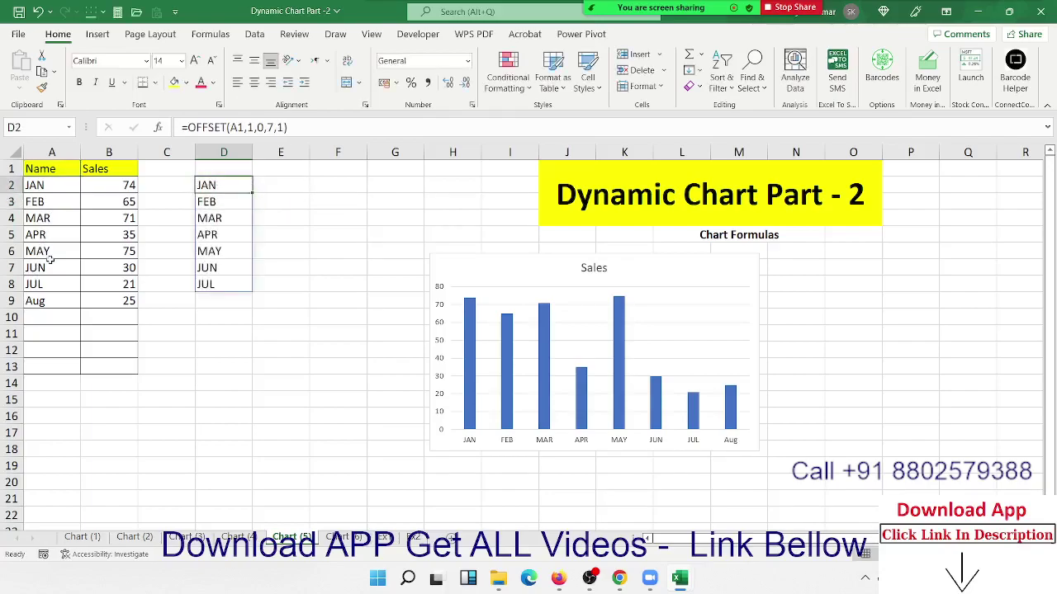
pyautogui.press('Down')
pyautogui.press('Down')
pyautogui.press('Down')
pyautogui.press('Down')
pyautogui.press('Down')
pyautogui.press('Down')
pyautogui.press('Up')
pyautogui.press('Up')
pyautogui.press('Up')
pyautogui.press('Up')
pyautogui.press('Up')
pyautogui.press('Up')
# - Wrap the formula in COUNT( ) and accept Excel's correction
pyautogui.click(190, 127)
pyautogui.write('c')
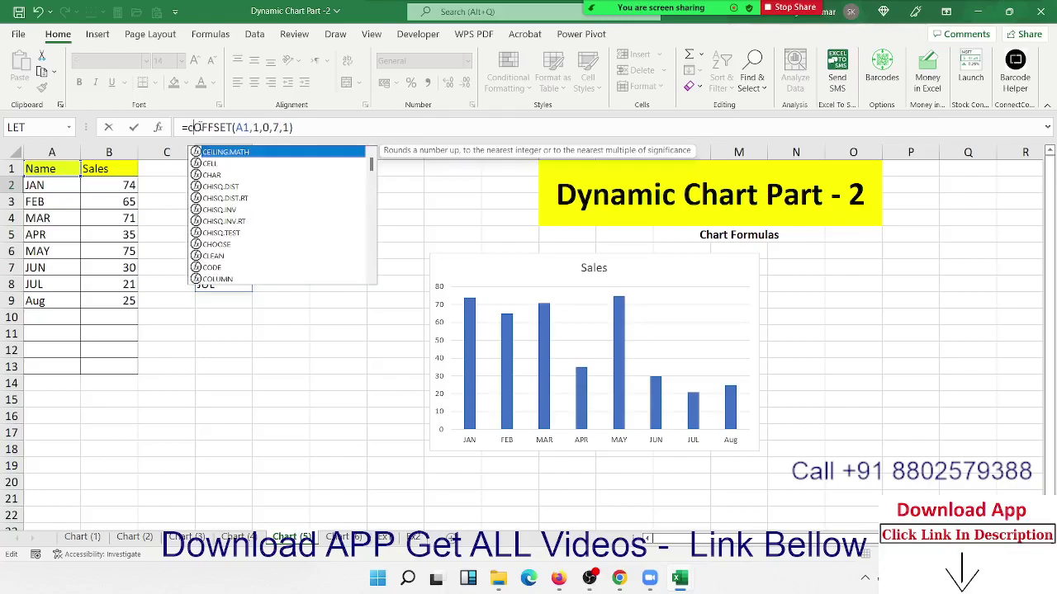
pyautogui.write('ount(')
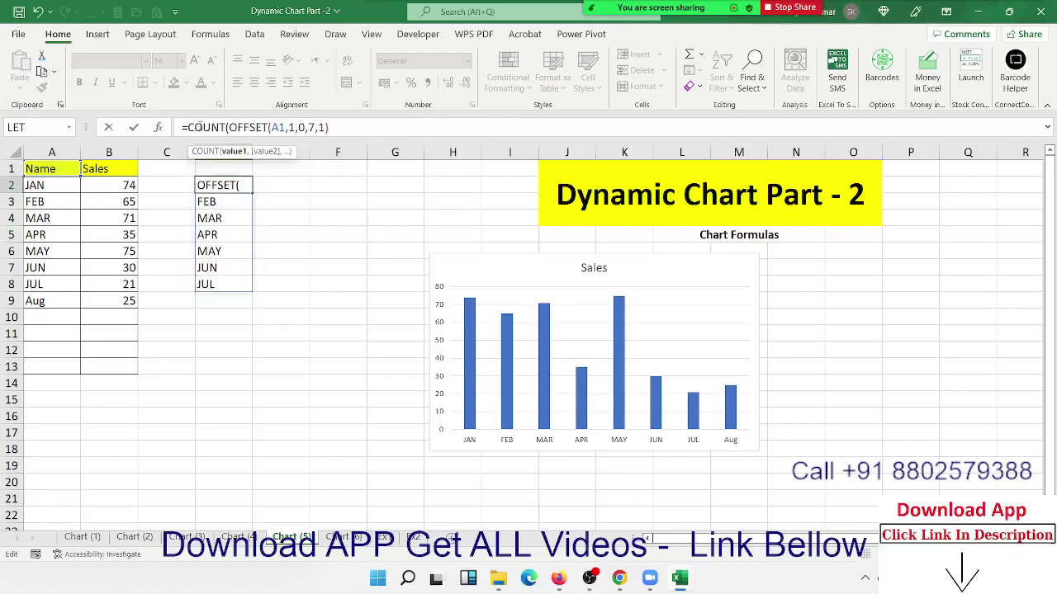
pyautogui.press('Return')
pyautogui.click(505, 336)
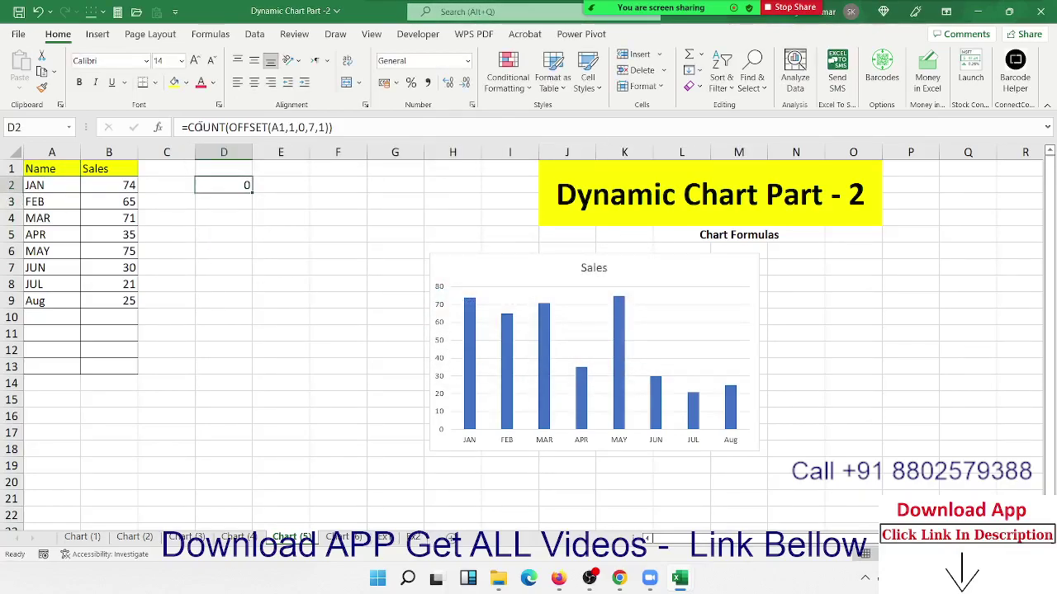
pyautogui.click(210, 34)
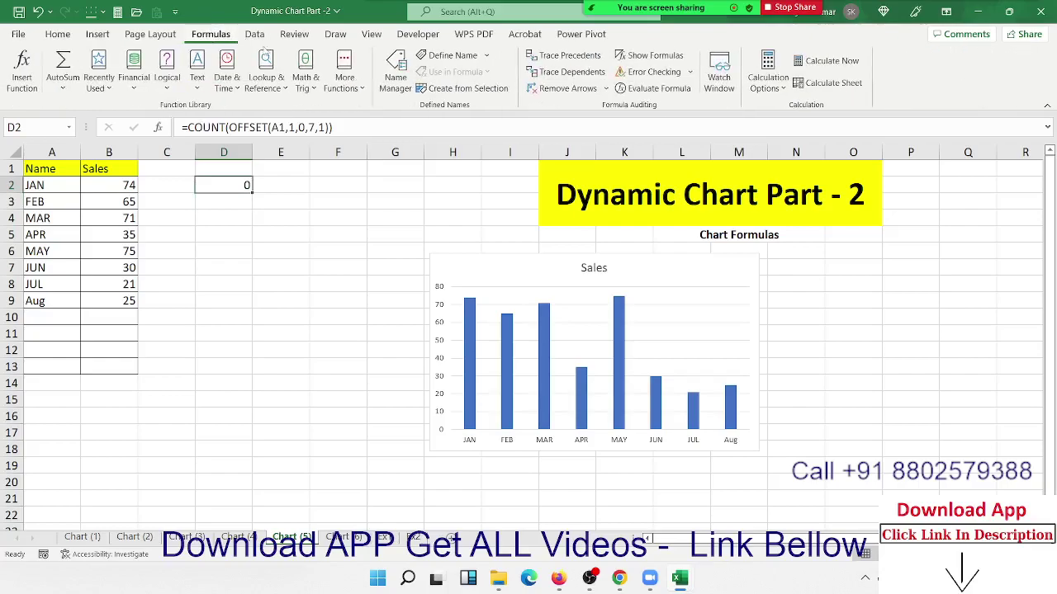
pyautogui.click(652, 88)
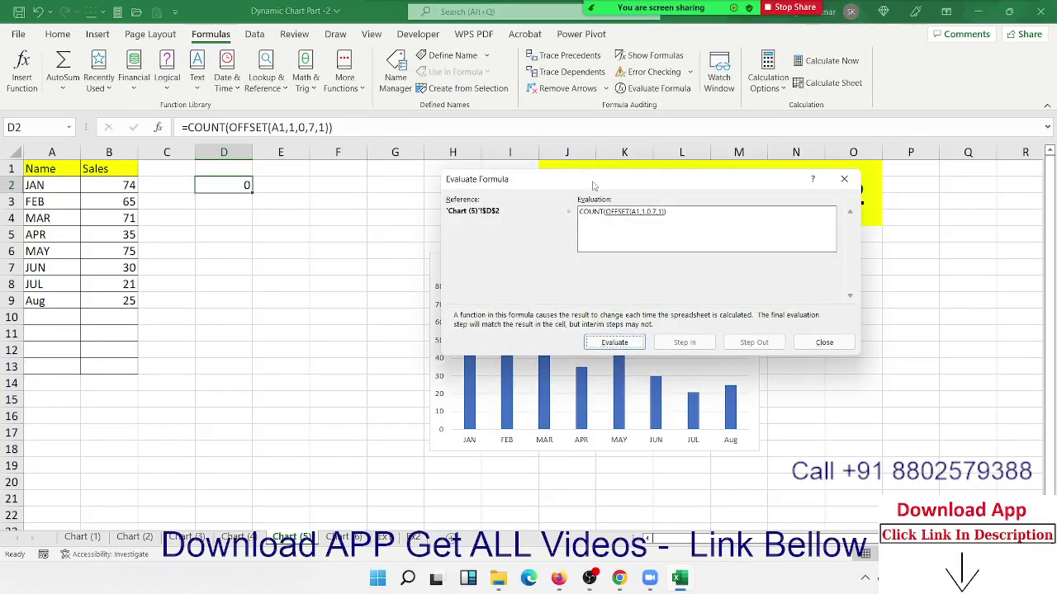
pyautogui.moveTo(592, 182)
pyautogui.mouseDown()
pyautogui.moveTo(560, 179)
pyautogui.moveTo(442, 77)
pyautogui.mouseUp()
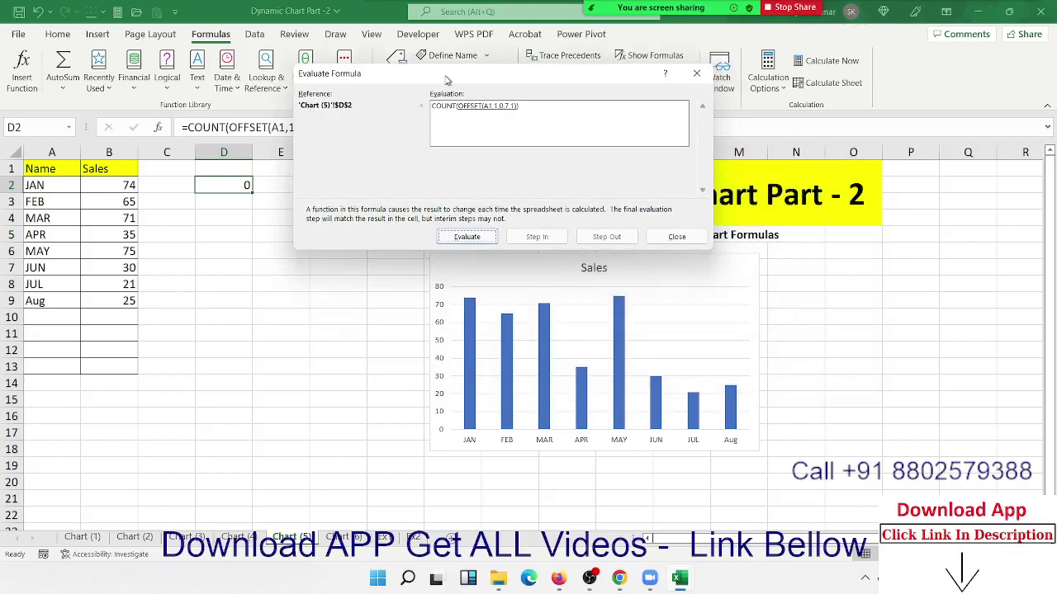
pyautogui.click(468, 236)
pyautogui.click(466, 236)
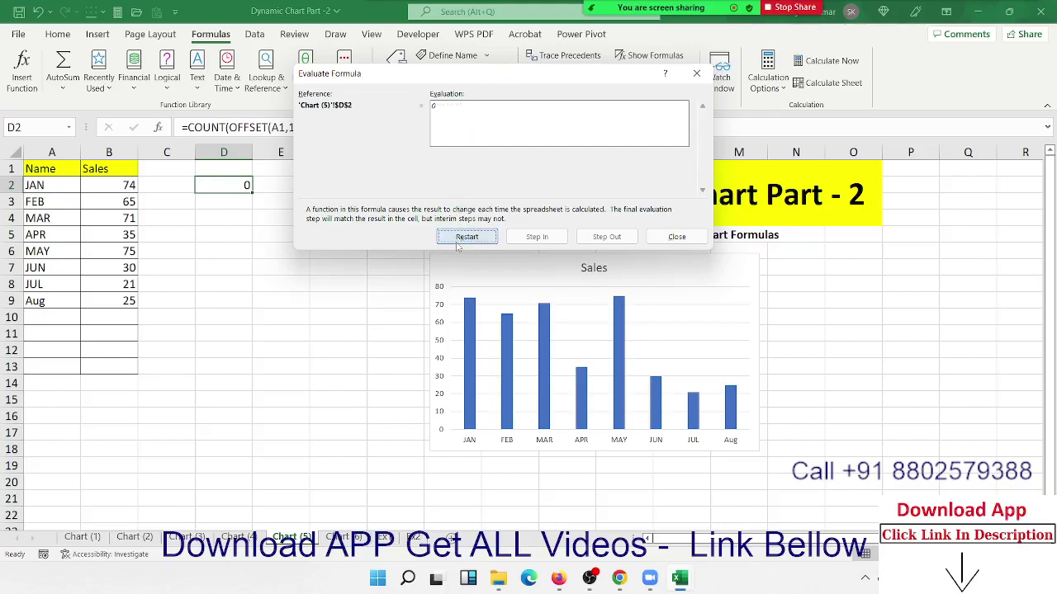
pyautogui.click(467, 236)
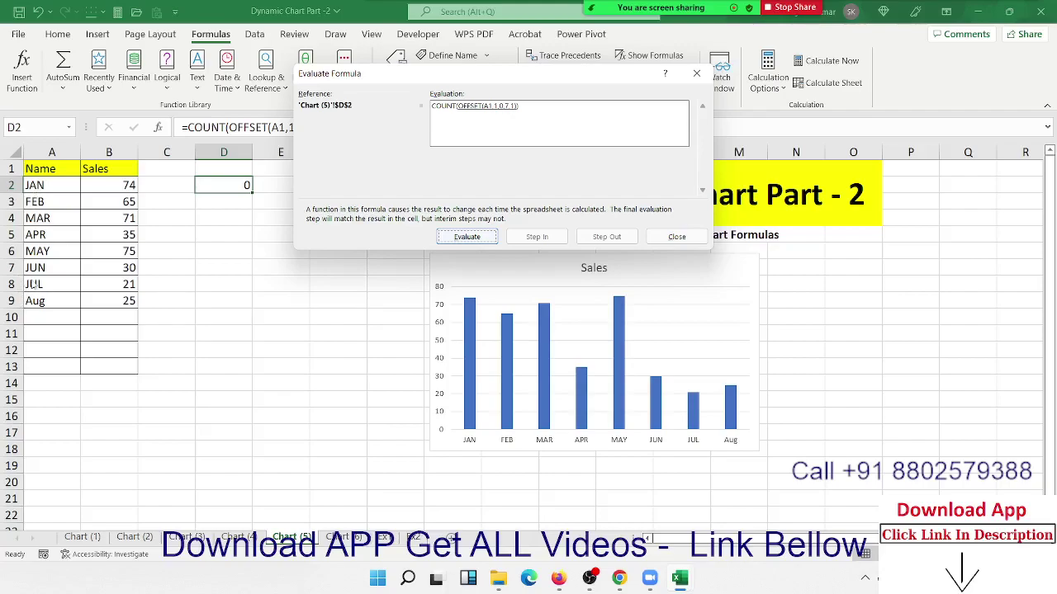
pyautogui.click(473, 240)
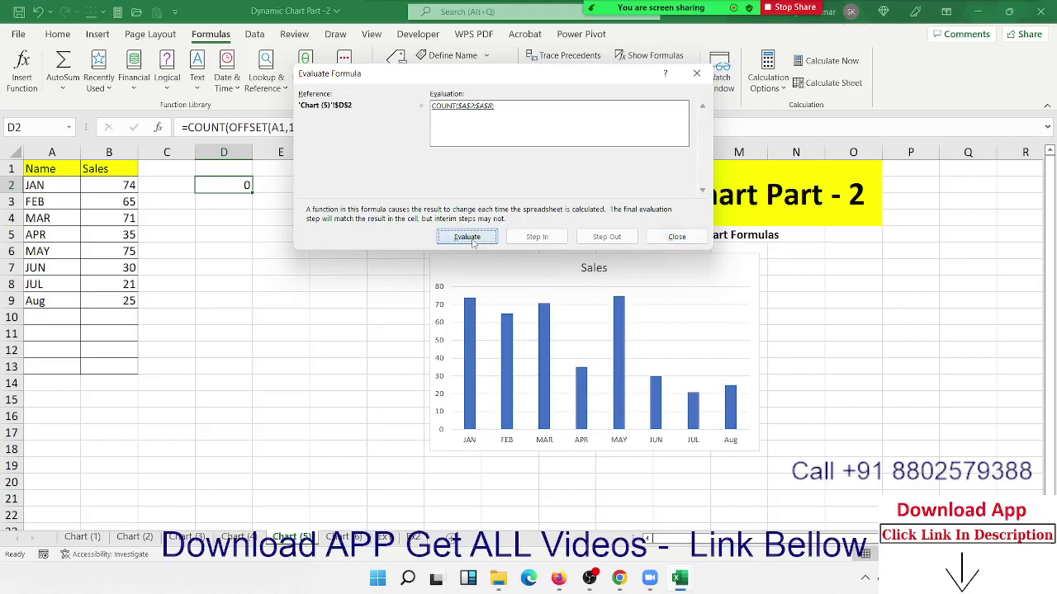
pyautogui.click(677, 237)
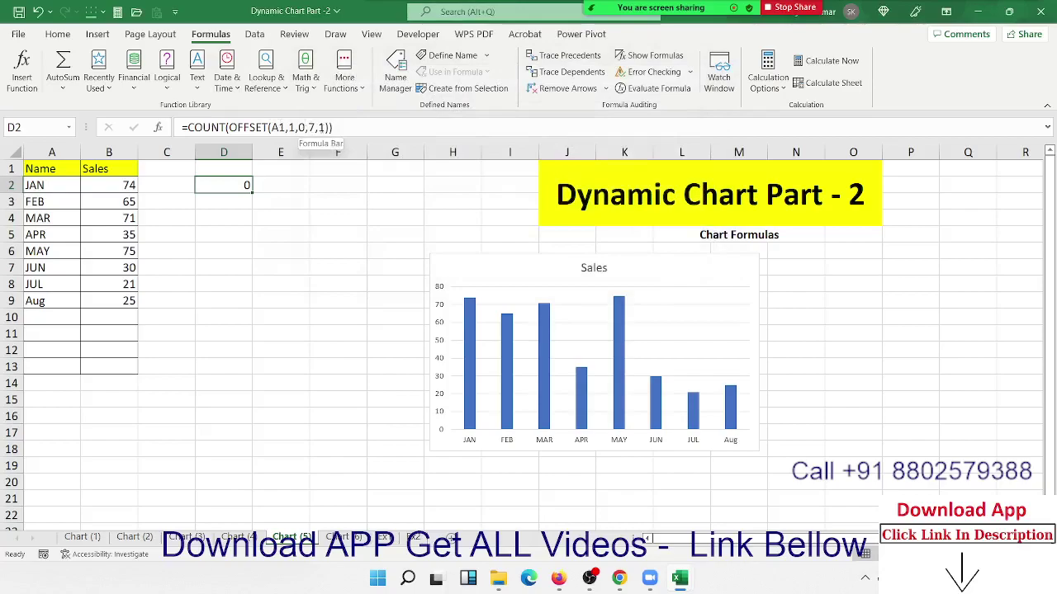
# - Replace OFFSET's fixed height of 7 with COUNTA(A:A) in D2's formula
pyautogui.click(315, 128)
pyautogui.press('BackSpace')
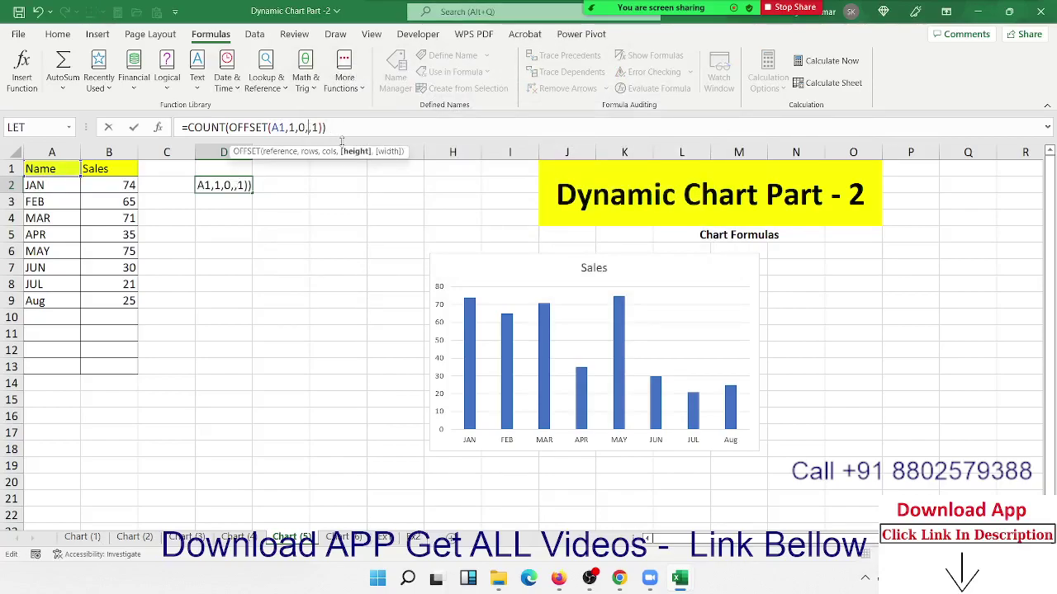
pyautogui.write('cou')
pyautogui.press('Tab')
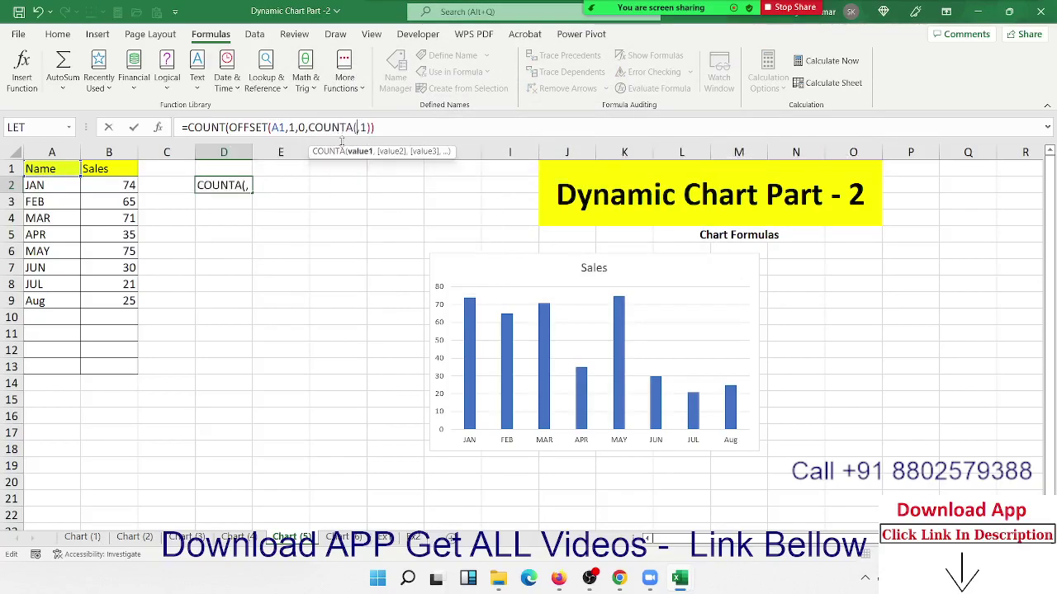
pyautogui.click(51, 153)
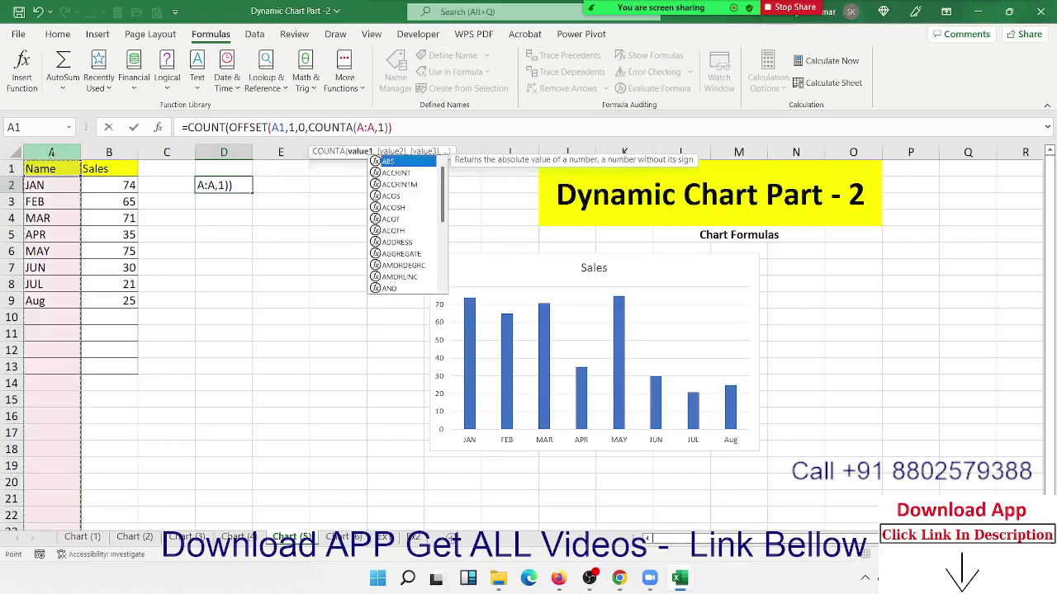
pyautogui.write(')')
pyautogui.hotkey('ctrl', 'Return')
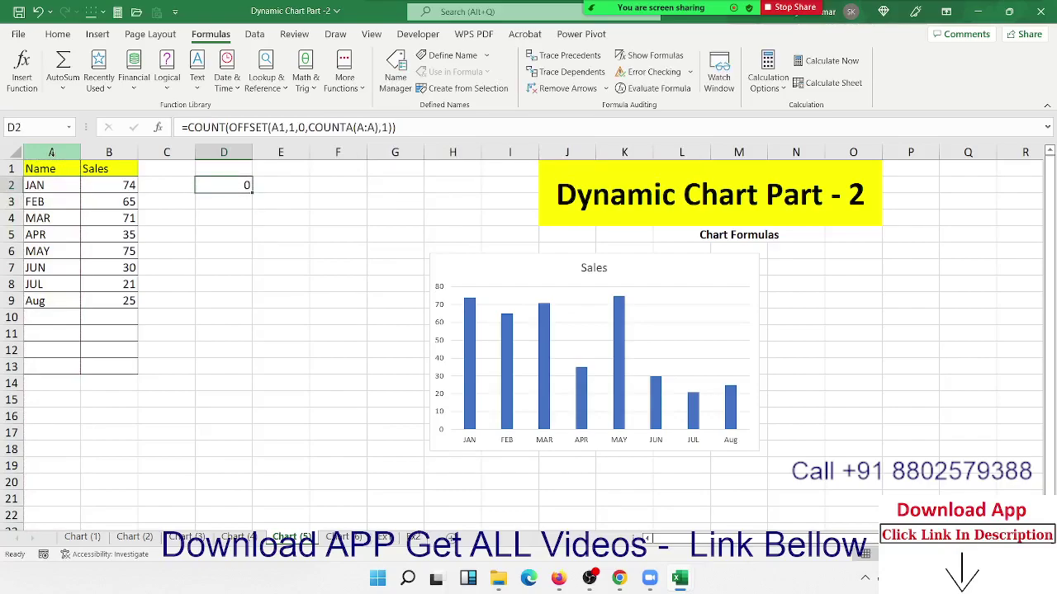
# - Step through D2's formula with Evaluate Formula to check the COUNTA result
pyautogui.click(642, 91)
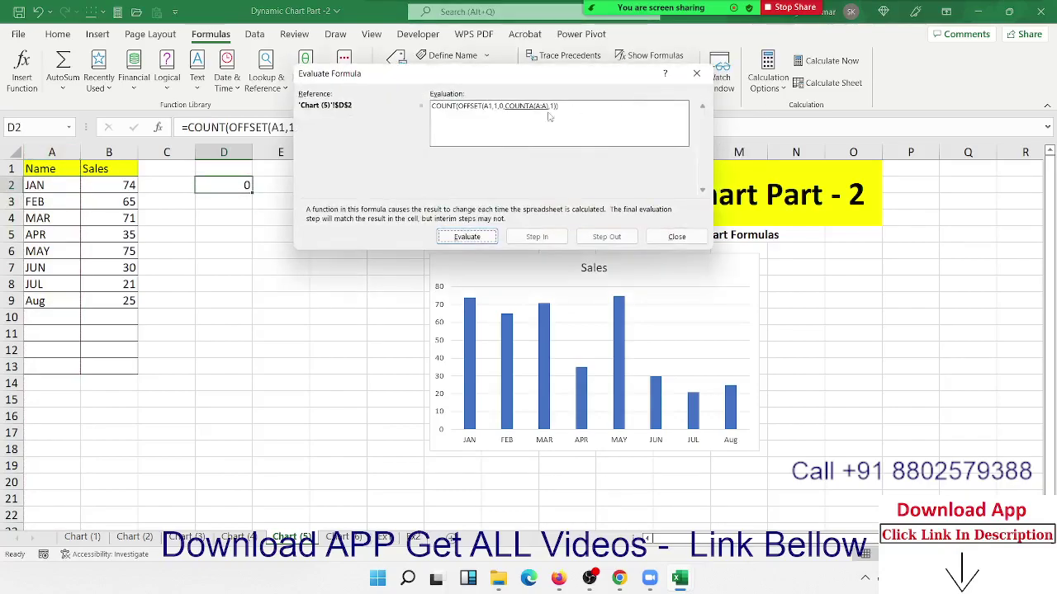
pyautogui.moveTo(477, 83); pyautogui.dragTo(365, 241)
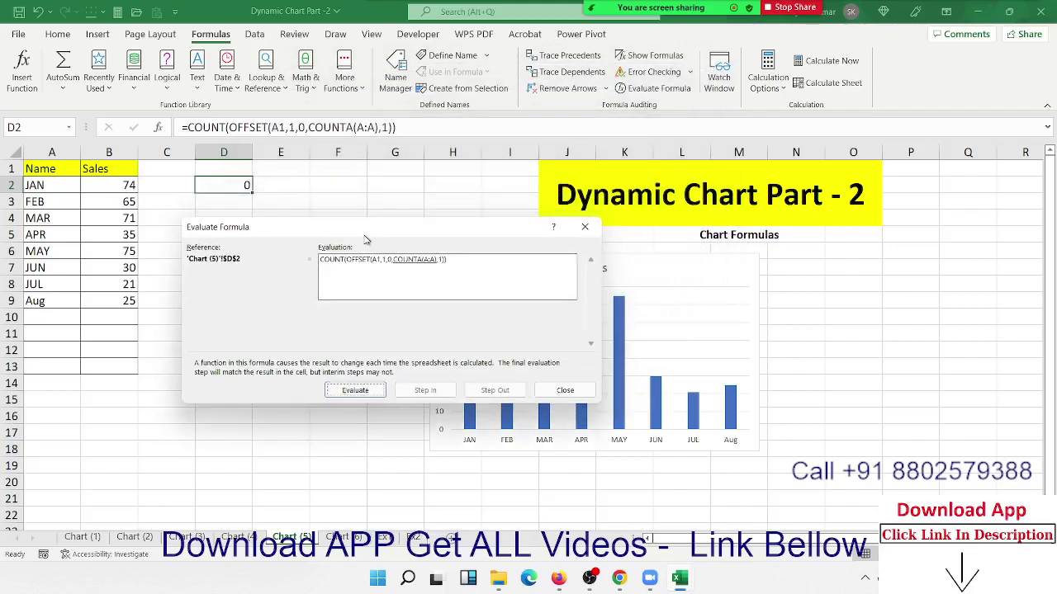
pyautogui.click(358, 391)
pyautogui.click(584, 226)
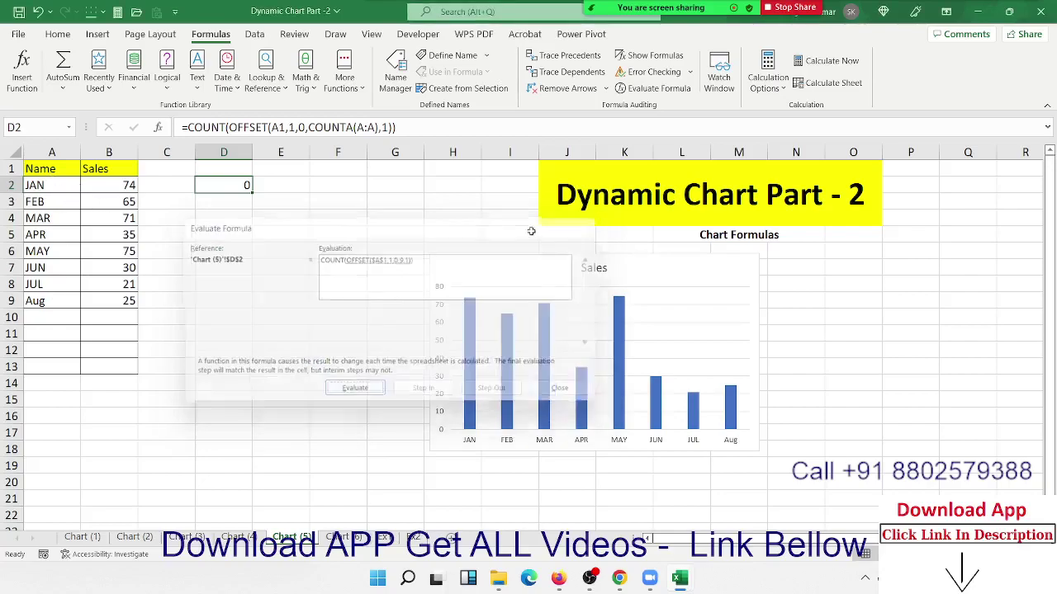
# - Append -1 after COUNTA(A:A) and confirm the range evaluates to A2:A9
pyautogui.click(384, 127)
pyautogui.write('-1')
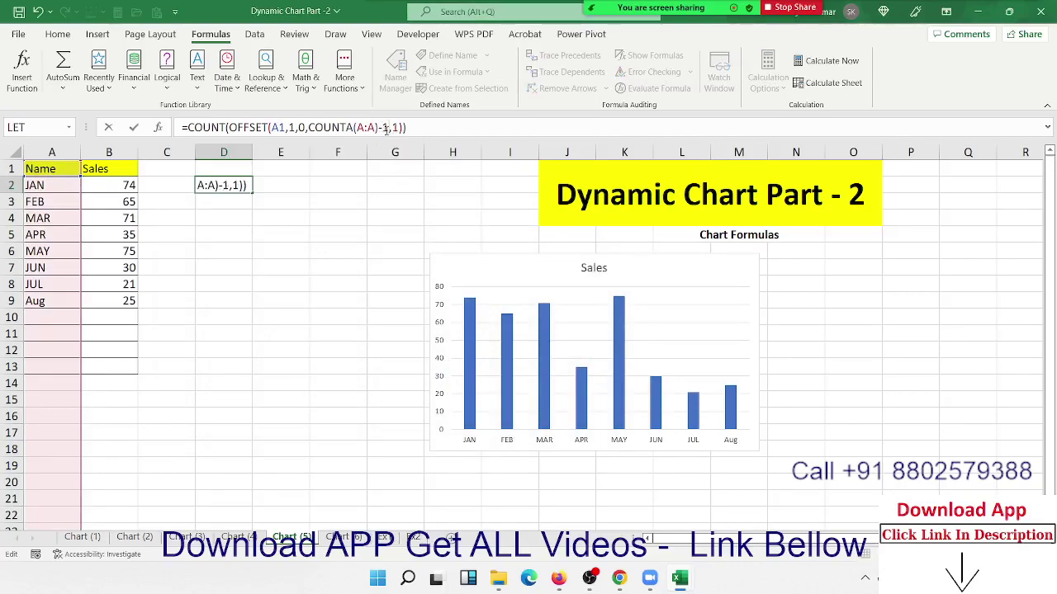
pyautogui.hotkey('ctrl', 'Return')
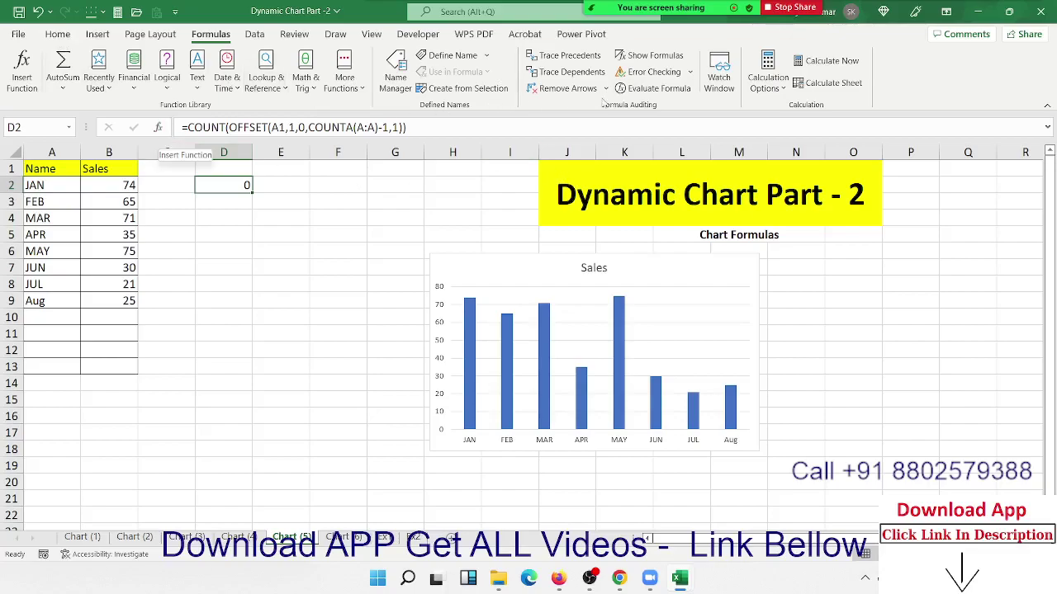
pyautogui.click(652, 88)
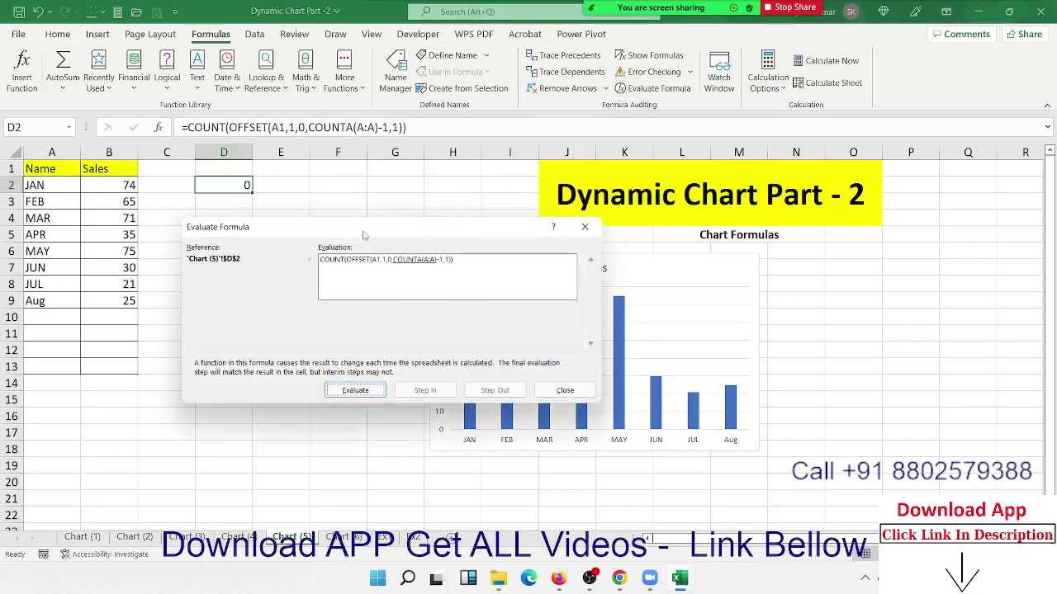
pyautogui.click(354, 395)
pyautogui.click(352, 398)
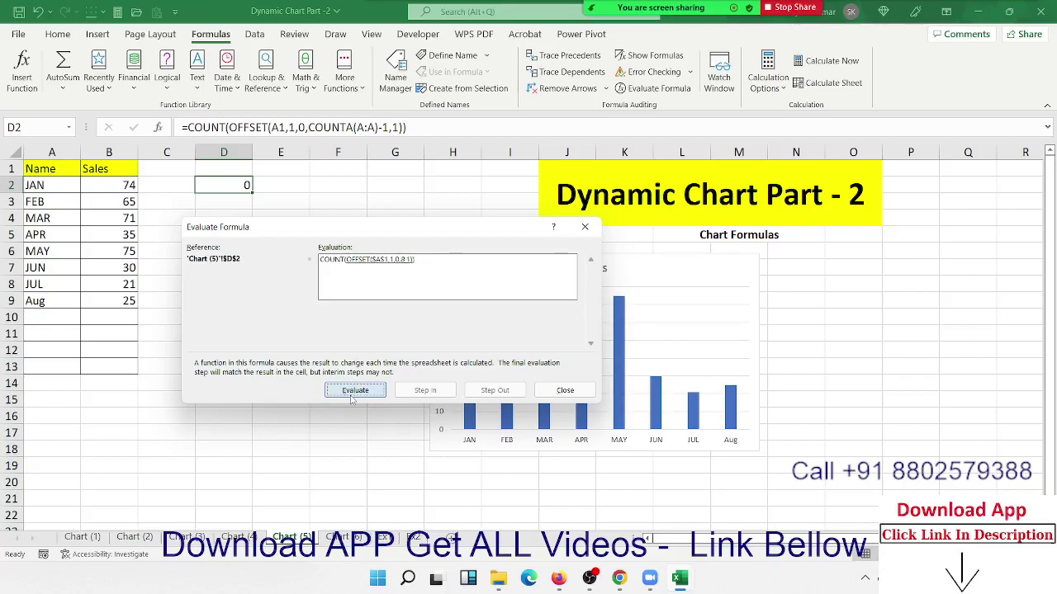
pyautogui.click(353, 394)
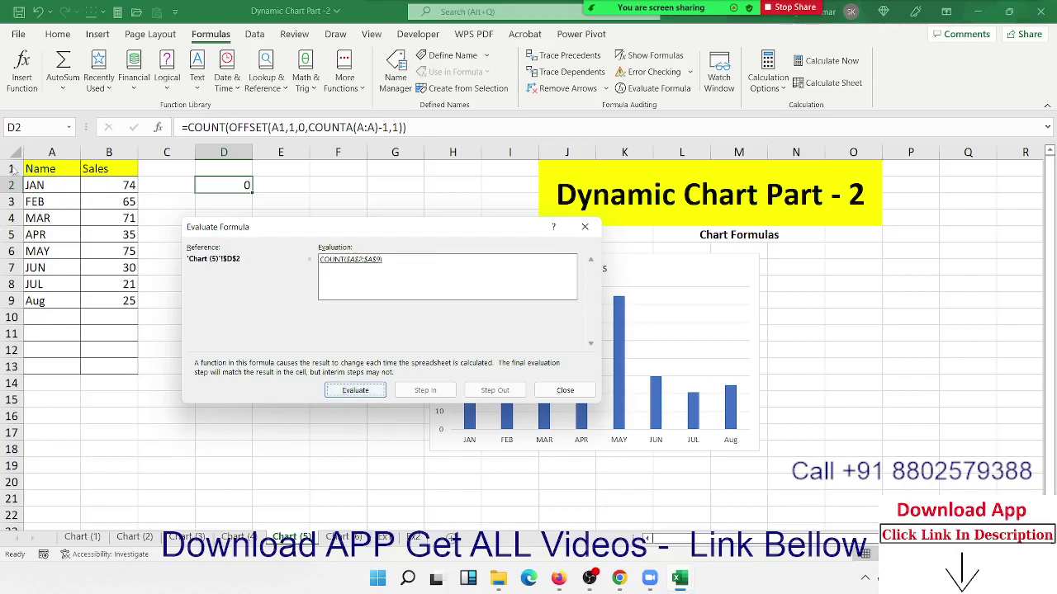
pyautogui.click(585, 226)
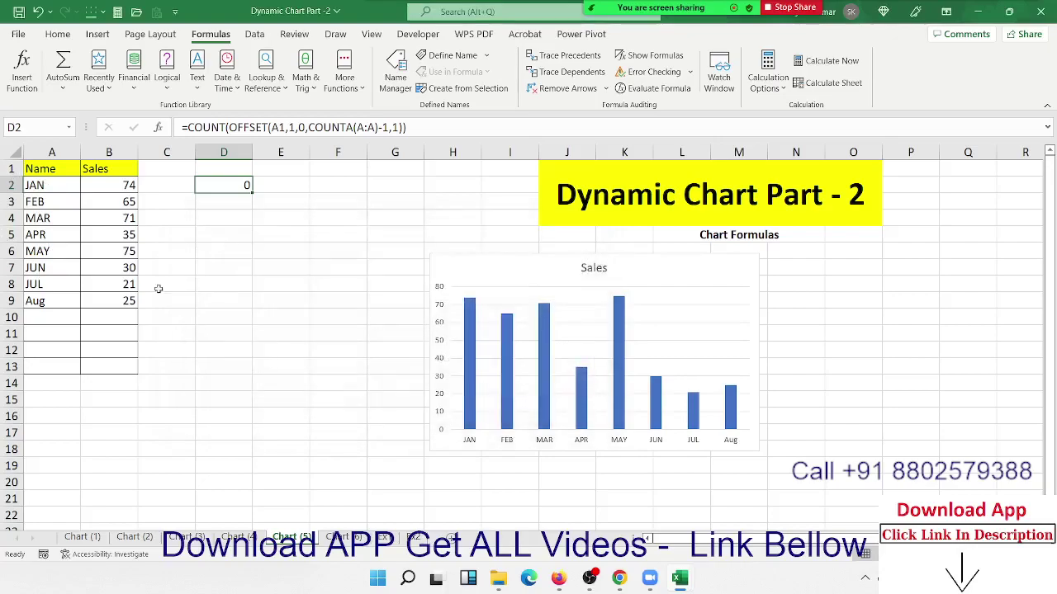
# - Enter Sep in A10 with sales of 52 in B10
pyautogui.click(71, 318)
pyautogui.write('Se')
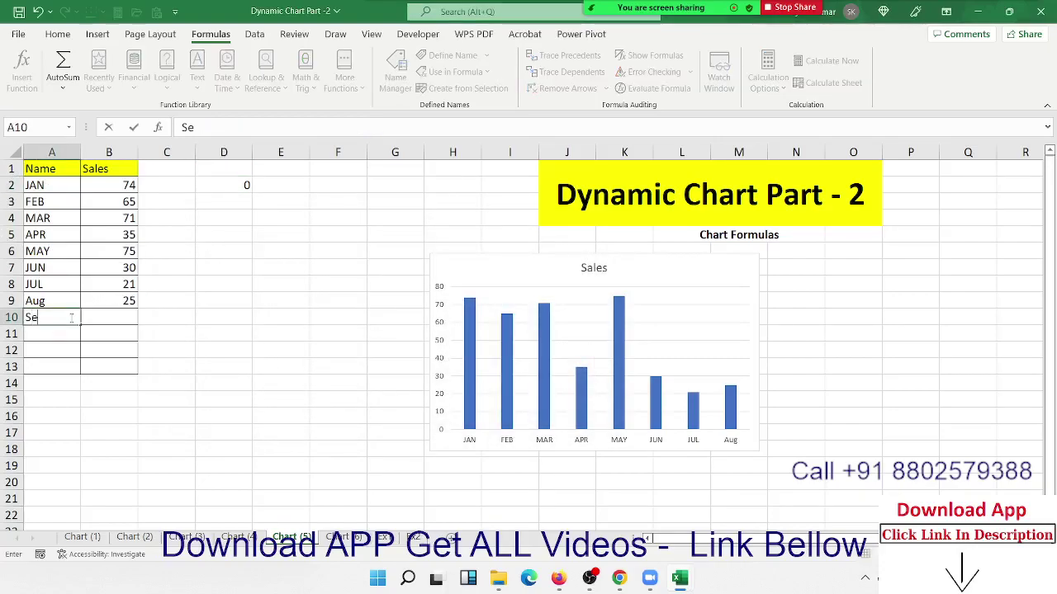
pyautogui.write('p')
pyautogui.press('Tab')
pyautogui.write('52')
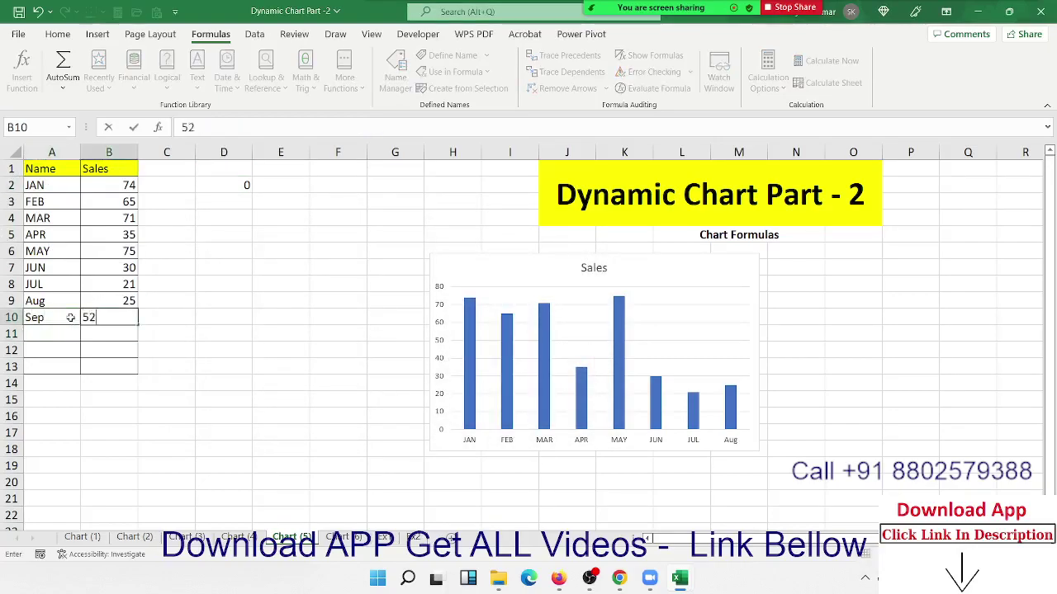
pyautogui.press('Return')
pyautogui.press('Up')
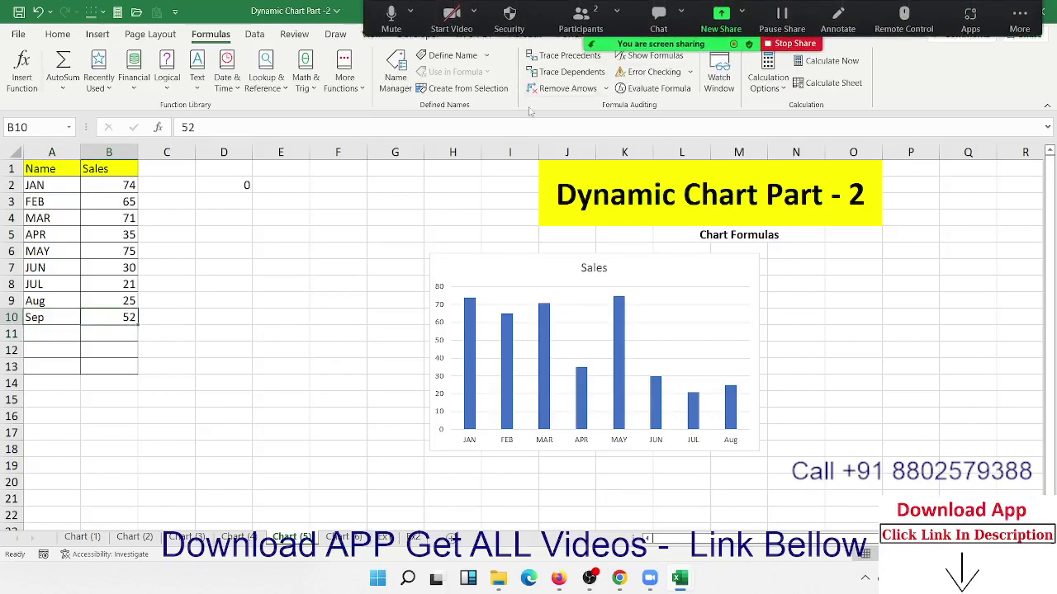
# - Evaluate D2's formula to confirm its OFFSET range now resolves to $A$2:$A$10
pyautogui.click(236, 190)
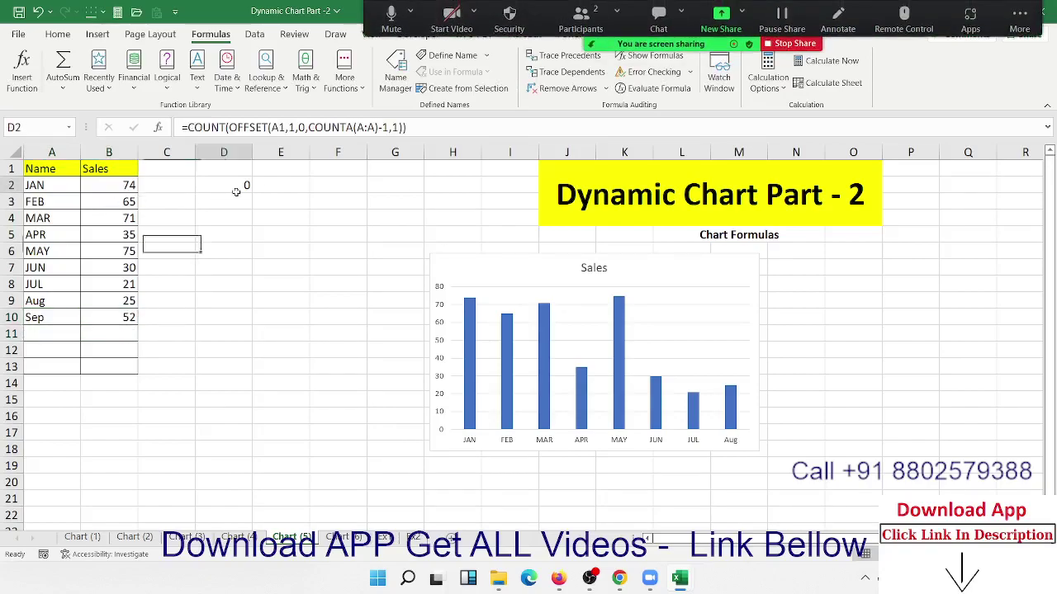
pyautogui.click(652, 89)
pyautogui.click(342, 394)
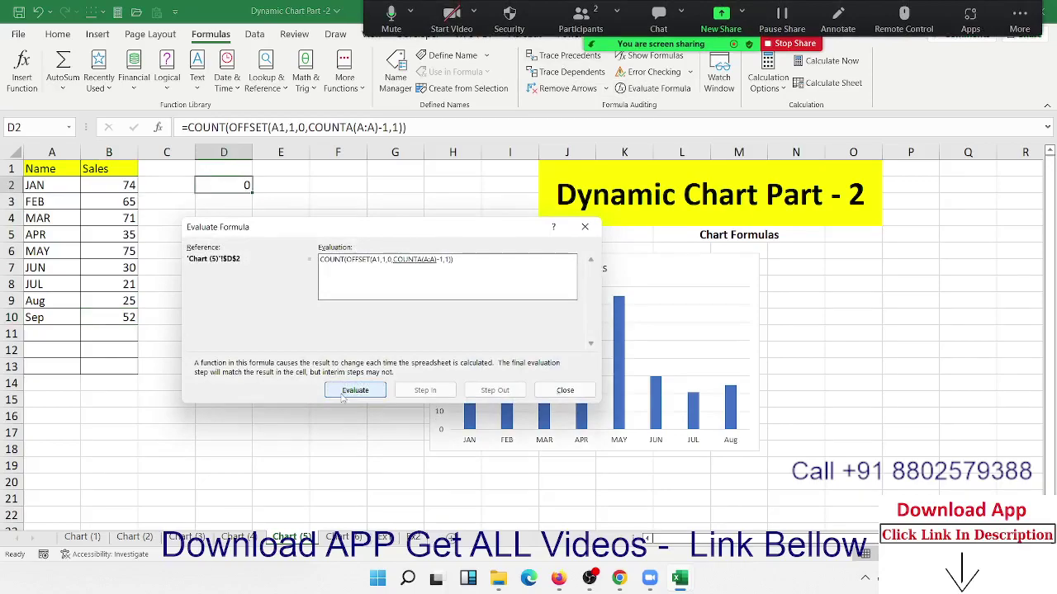
pyautogui.click(342, 394)
pyautogui.click(342, 395)
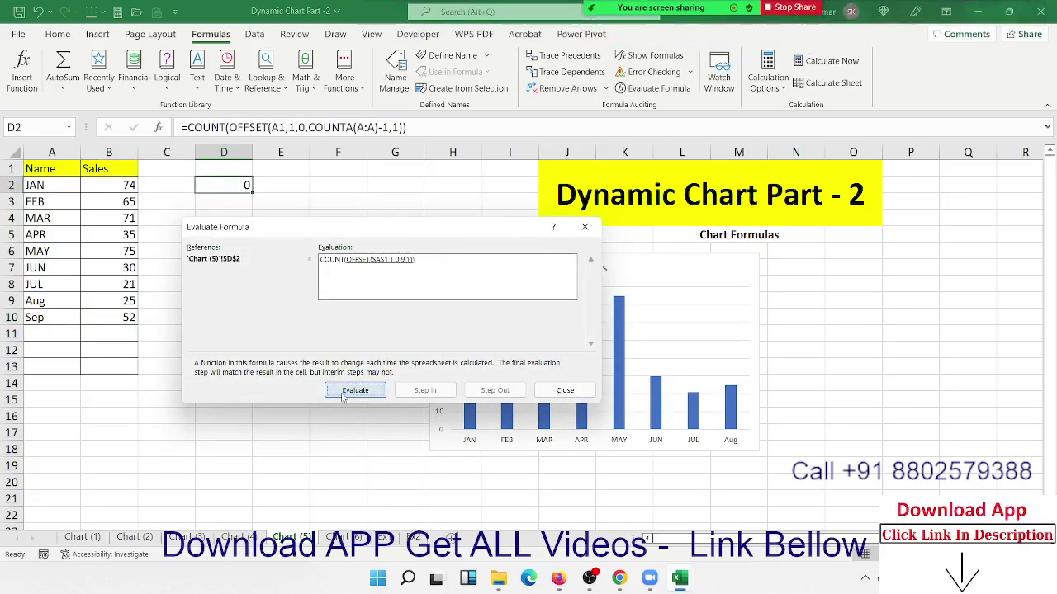
pyautogui.click(342, 394)
pyautogui.click(342, 395)
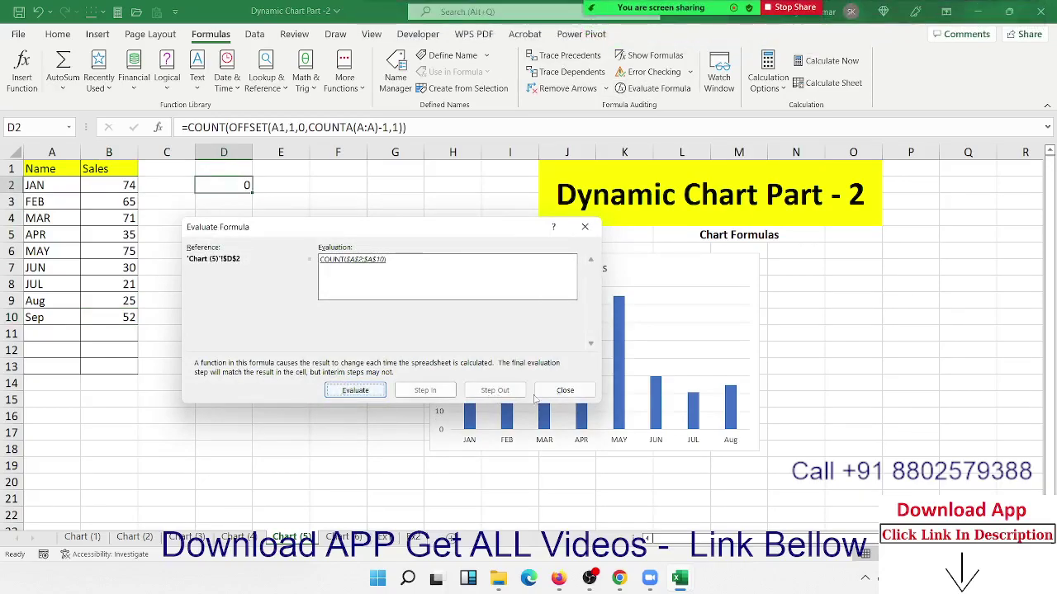
pyautogui.click(564, 389)
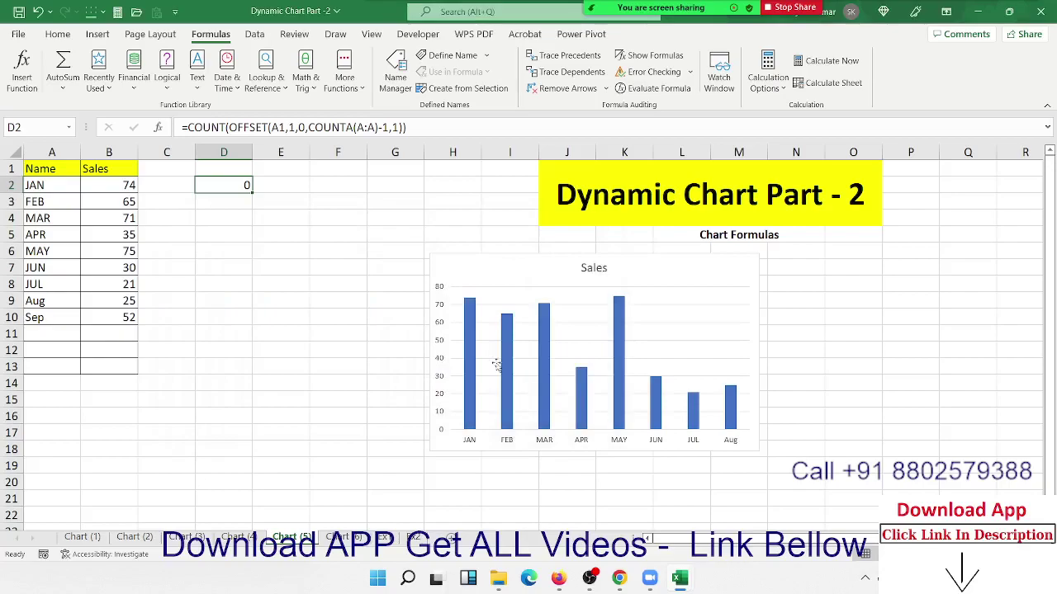
pyautogui.click(229, 127)
# - Copy D2's OFFSET expression and paste it into a new name's Refers to box
pyautogui.moveTo(228, 127); pyautogui.dragTo(402, 146)
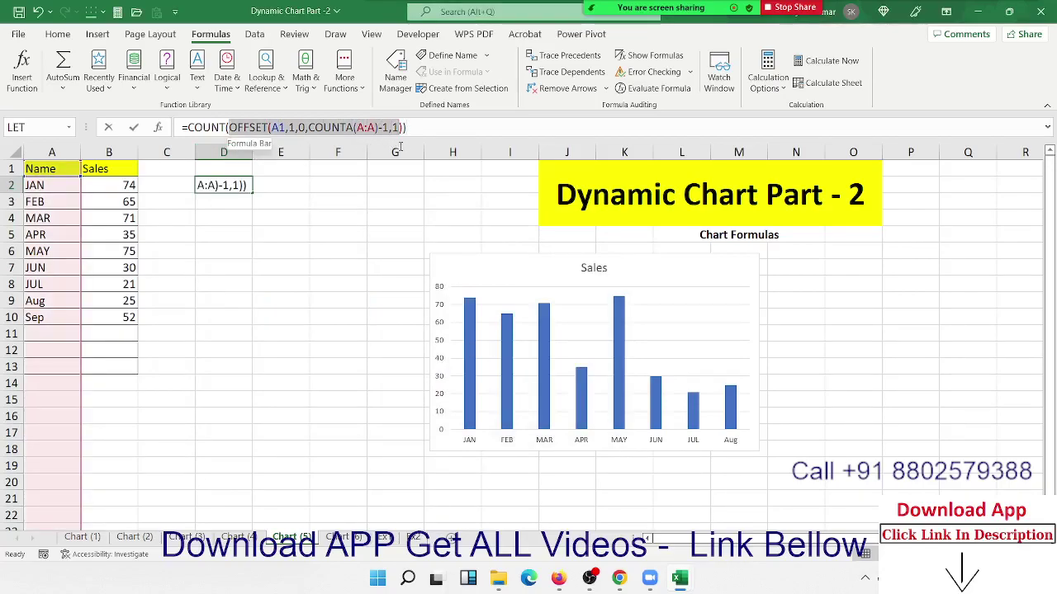
pyautogui.press('Escape')
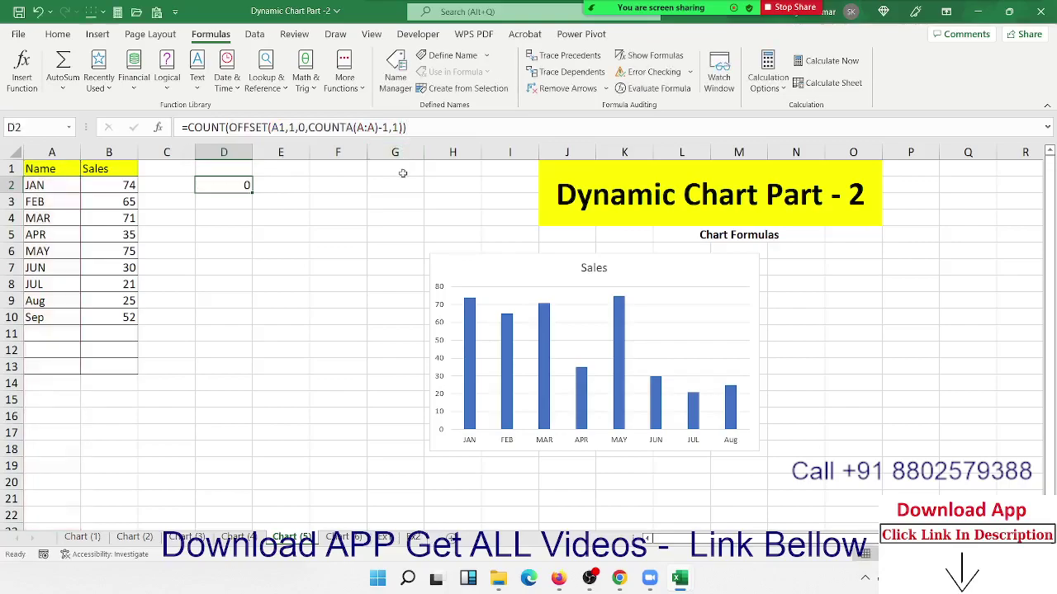
pyautogui.click(450, 54)
pyautogui.write('MM')
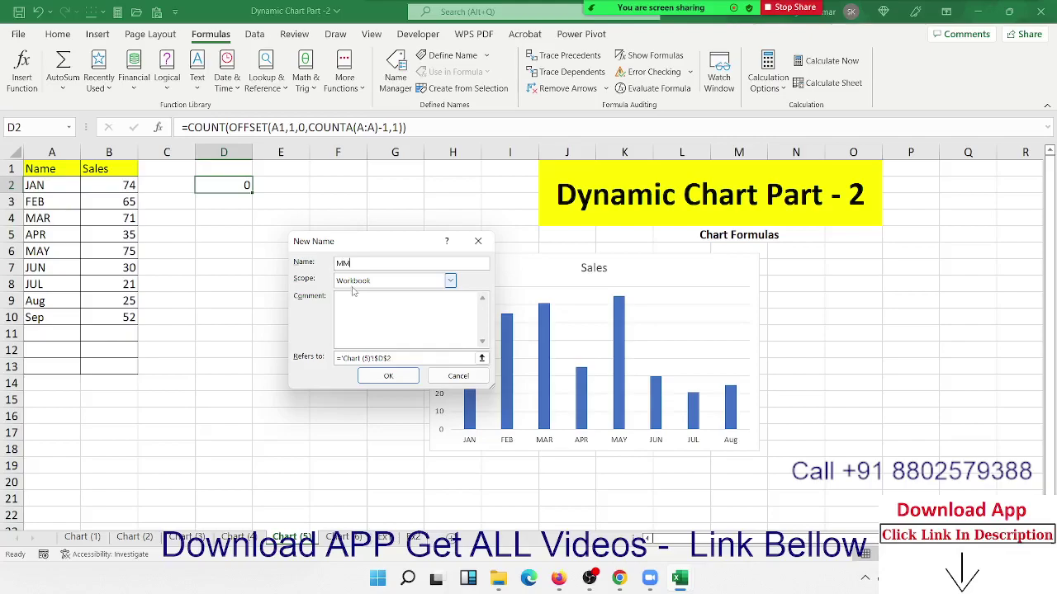
pyautogui.click(418, 355)
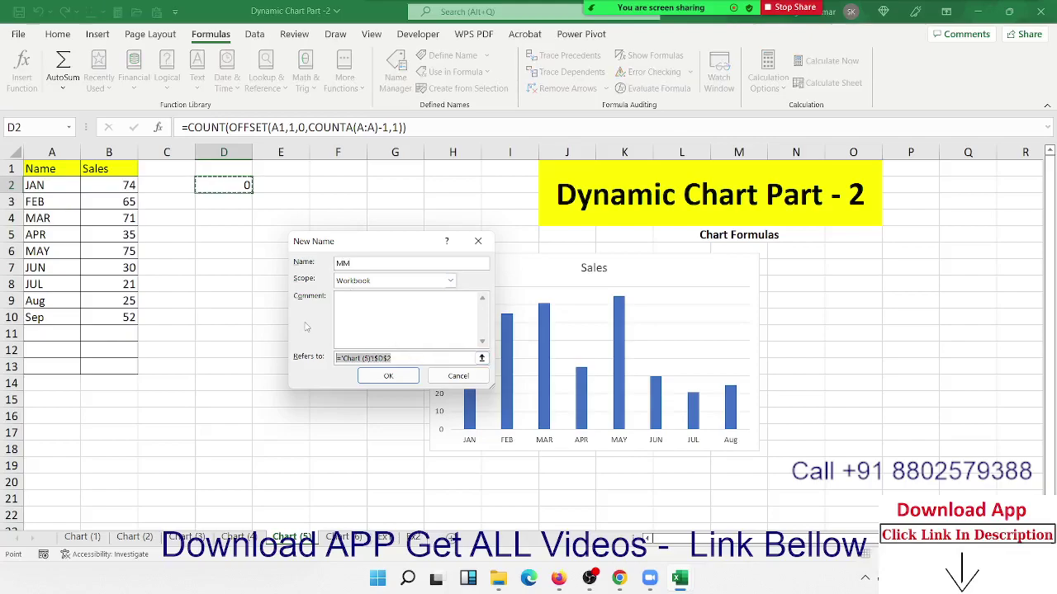
pyautogui.hotkey('ctrl', 'v')
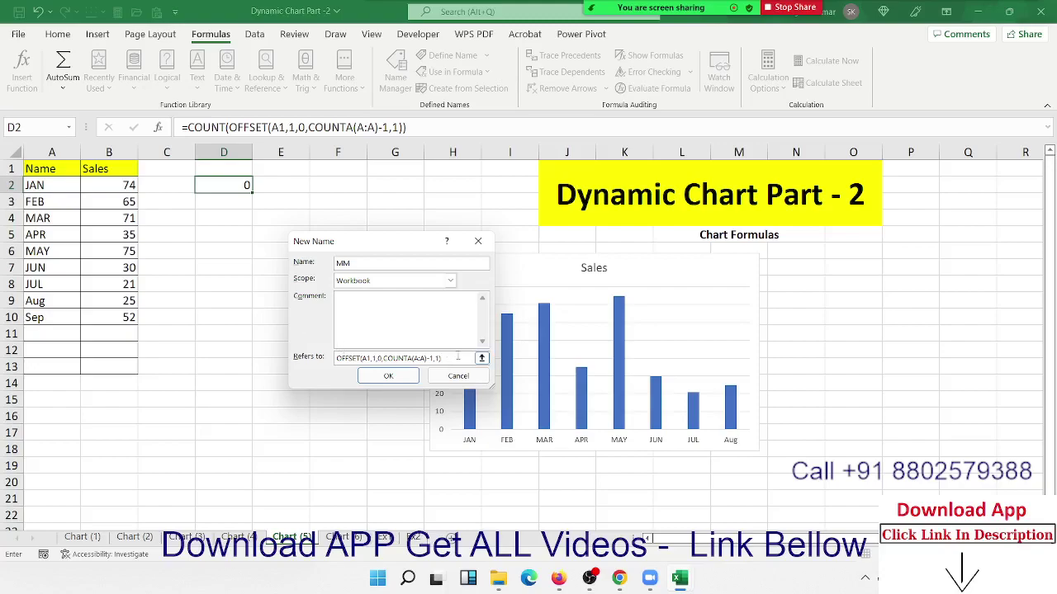
pyautogui.moveTo(492, 387)
pyautogui.mouseDown()
pyautogui.moveTo(696, 455)
pyautogui.moveTo(859, 486)
pyautogui.mouseUp()
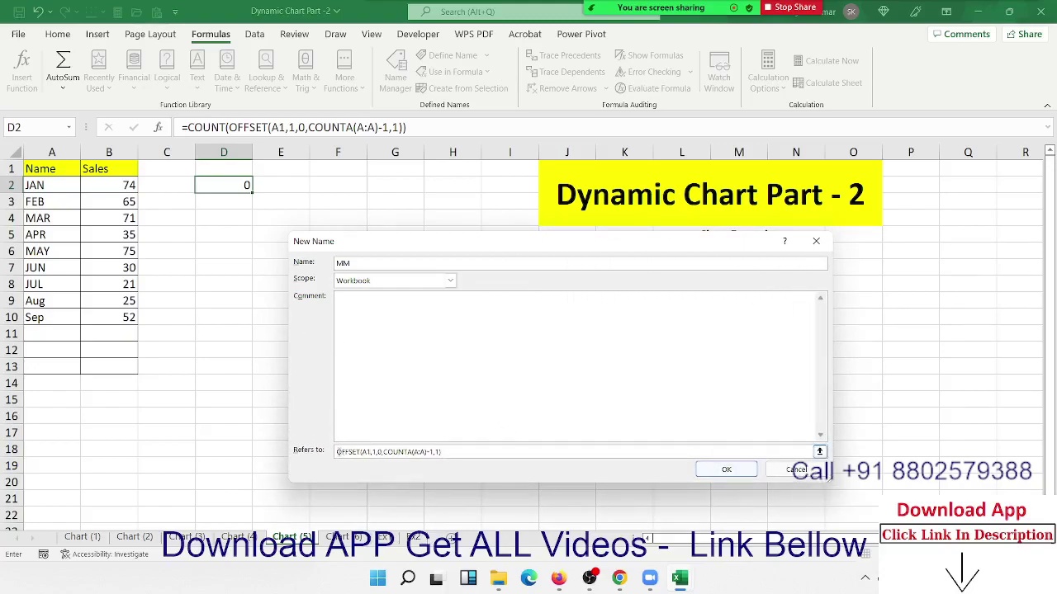
# - Prefix the reference with =, make A1 and A:A absolute, and save the name MM
pyautogui.click(337, 452)
pyautogui.write('=')
pyautogui.click(372, 452)
pyautogui.press('F4')
pyautogui.click(434, 451)
pyautogui.press('F4')
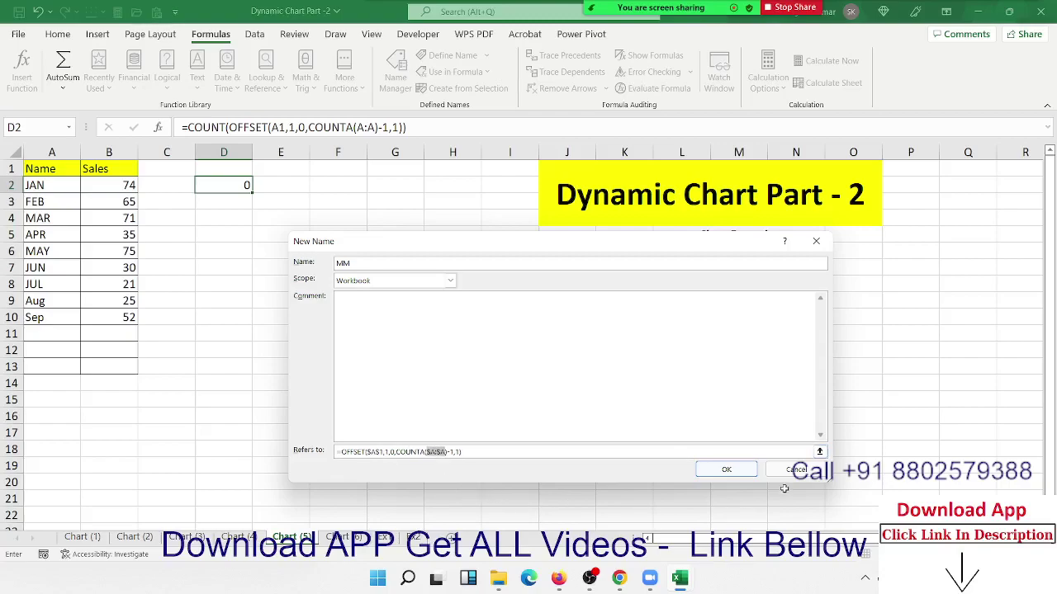
pyautogui.click(726, 470)
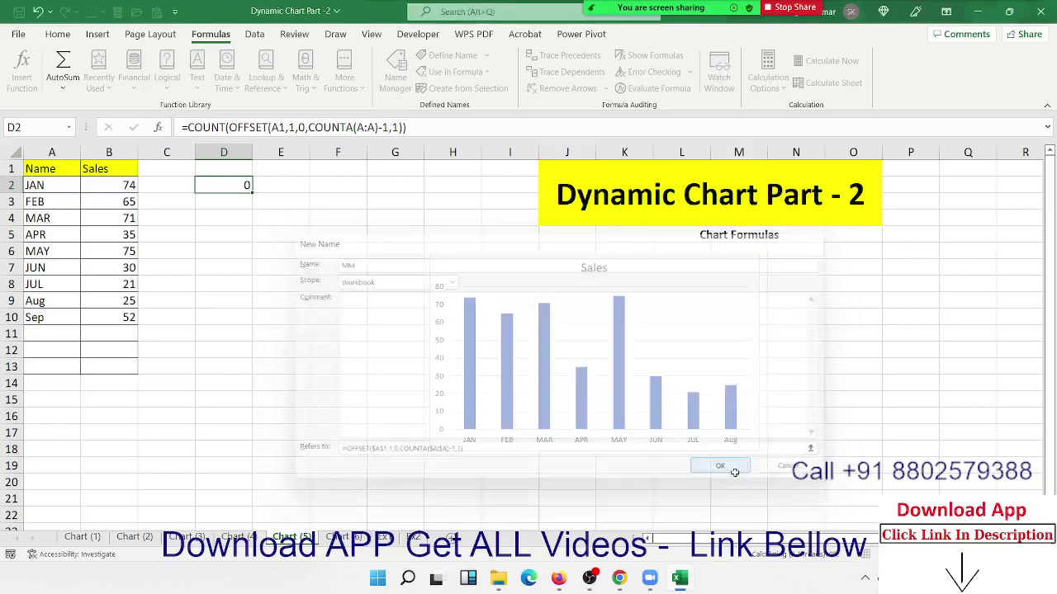
# - Replace the A2:A9 category range in the chart's SERIES formula with MM
pyautogui.click(466, 318)
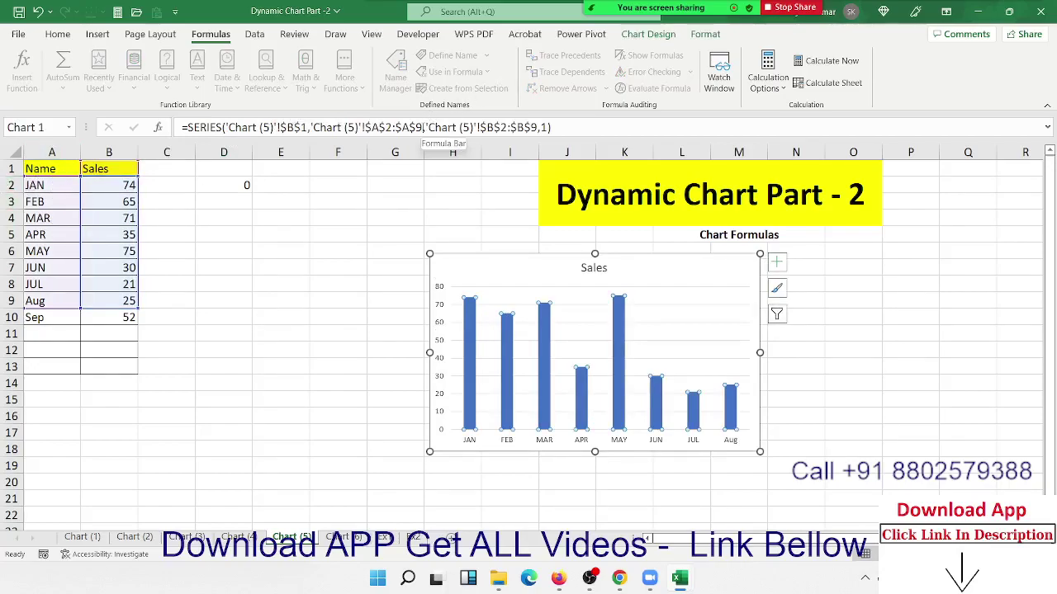
pyautogui.click(423, 127)
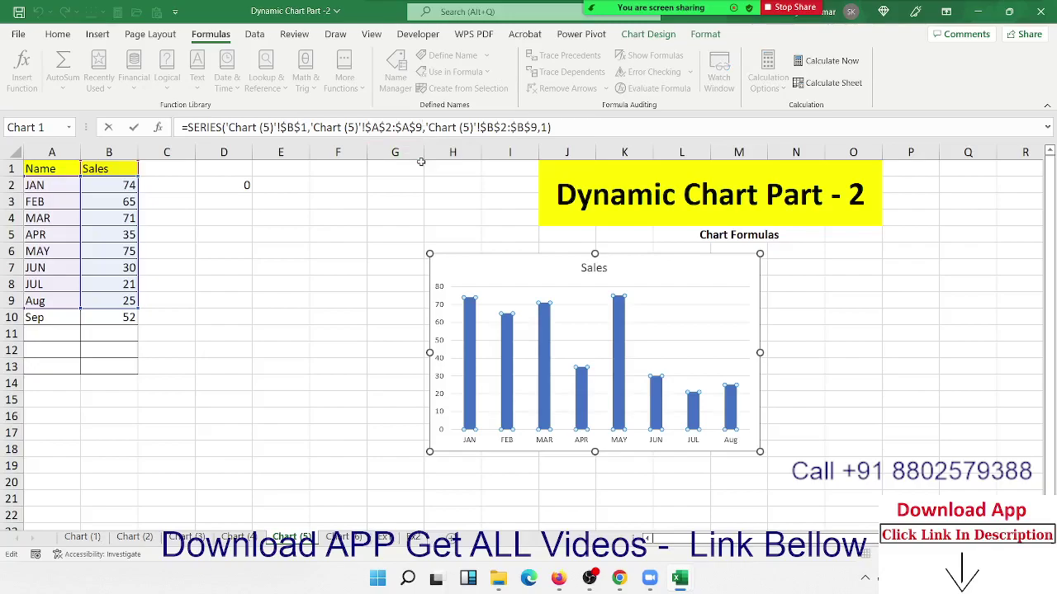
pyautogui.press('BackSpace')
pyautogui.press('BackSpace')
pyautogui.press('BackSpace')
pyautogui.press('BackSpace')
pyautogui.press('BackSpace')
pyautogui.press('BackSpace')
pyautogui.press('BackSpace')
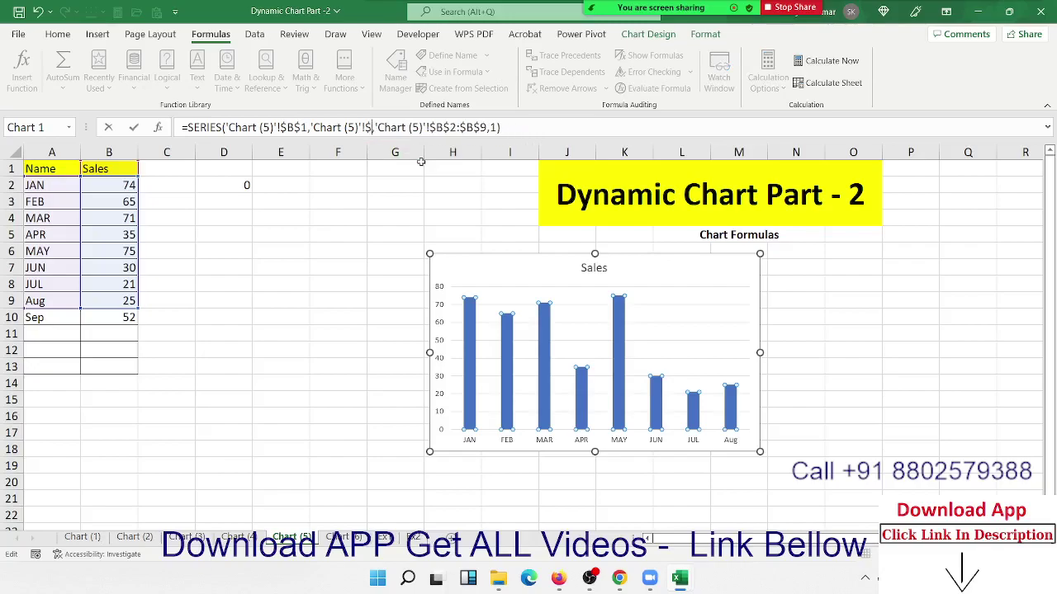
pyautogui.press('BackSpace')
pyautogui.press('BackSpace')
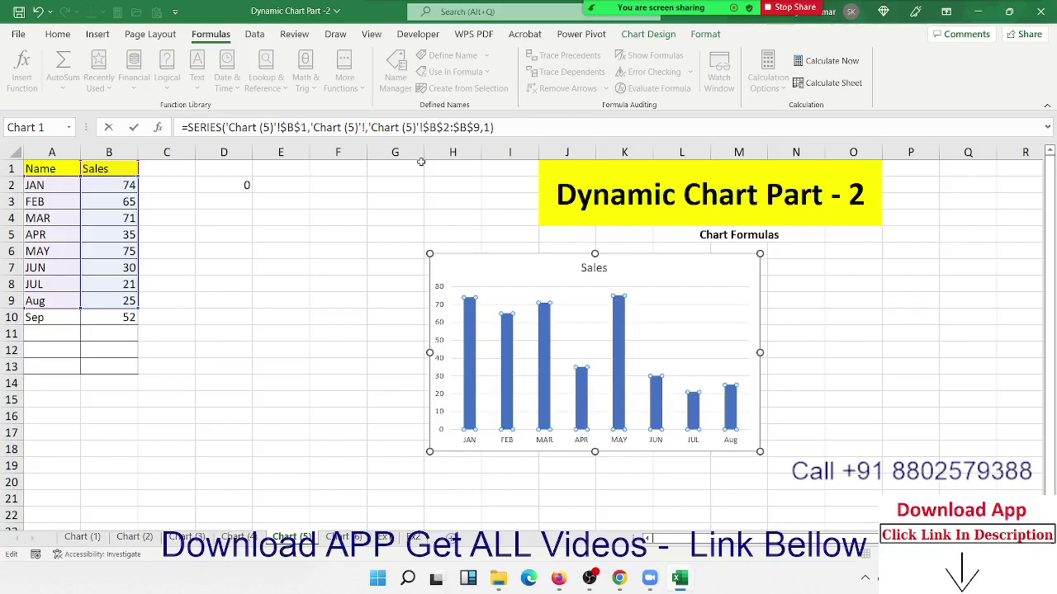
pyautogui.write('mm')
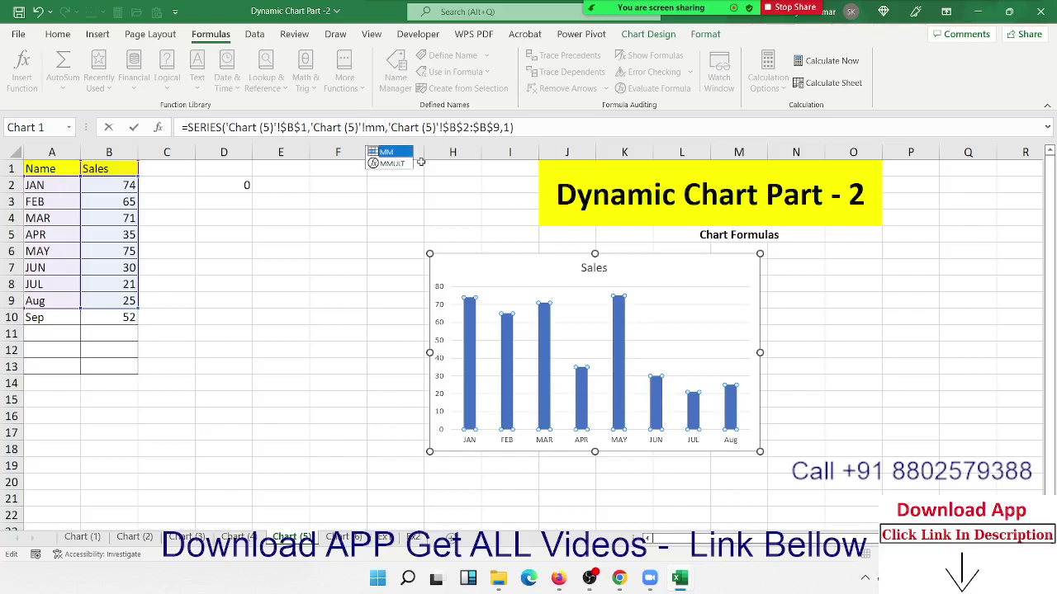
pyautogui.press('Return')
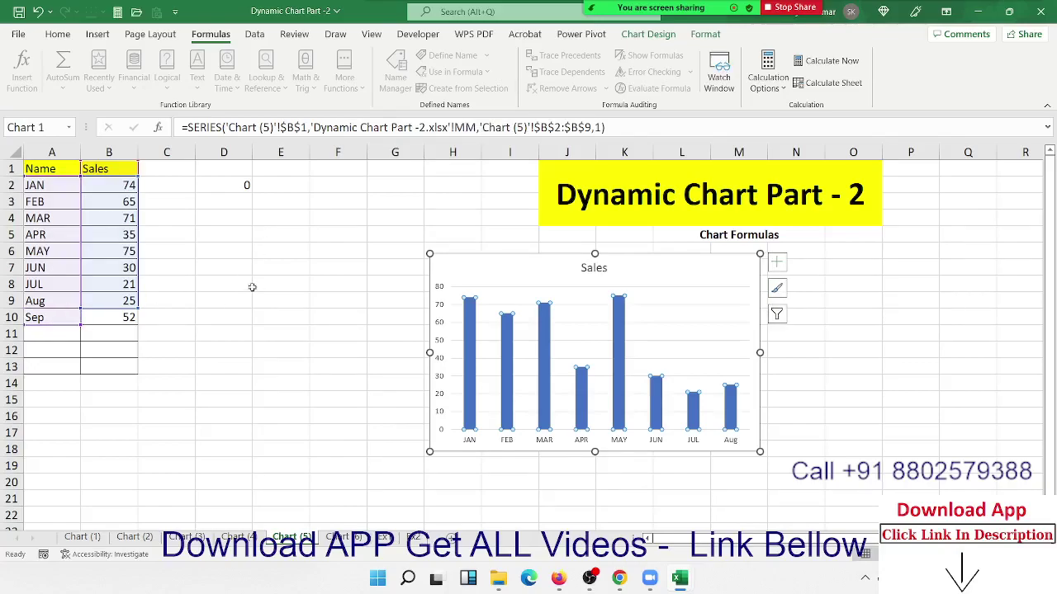
pyautogui.click(273, 236)
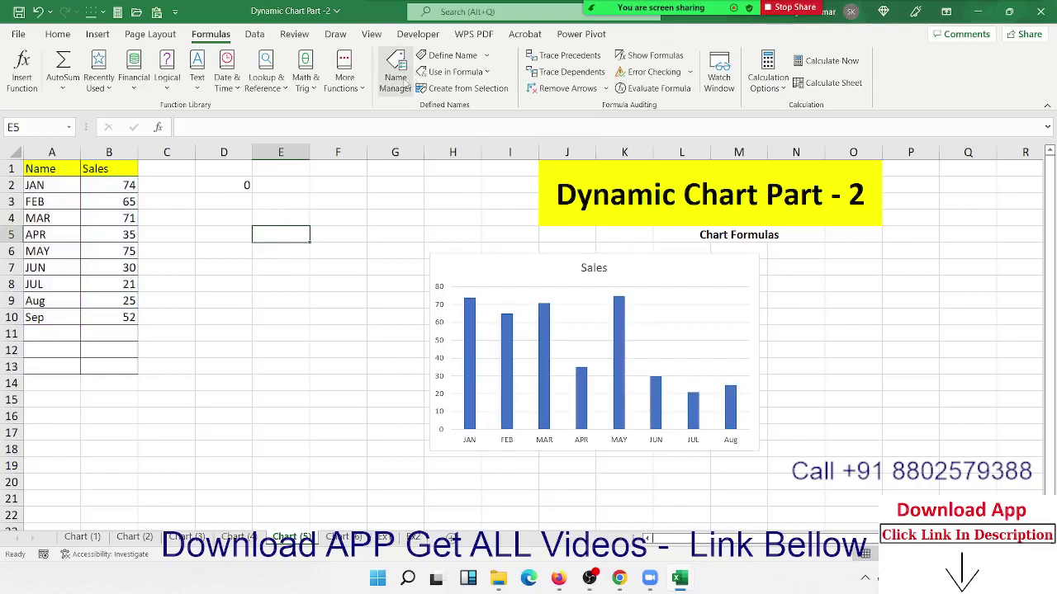
# - Create a new name with the reference =OFFSET(A1,1,0,COUNTA(A:A)-1,1)
pyautogui.click(429, 55)
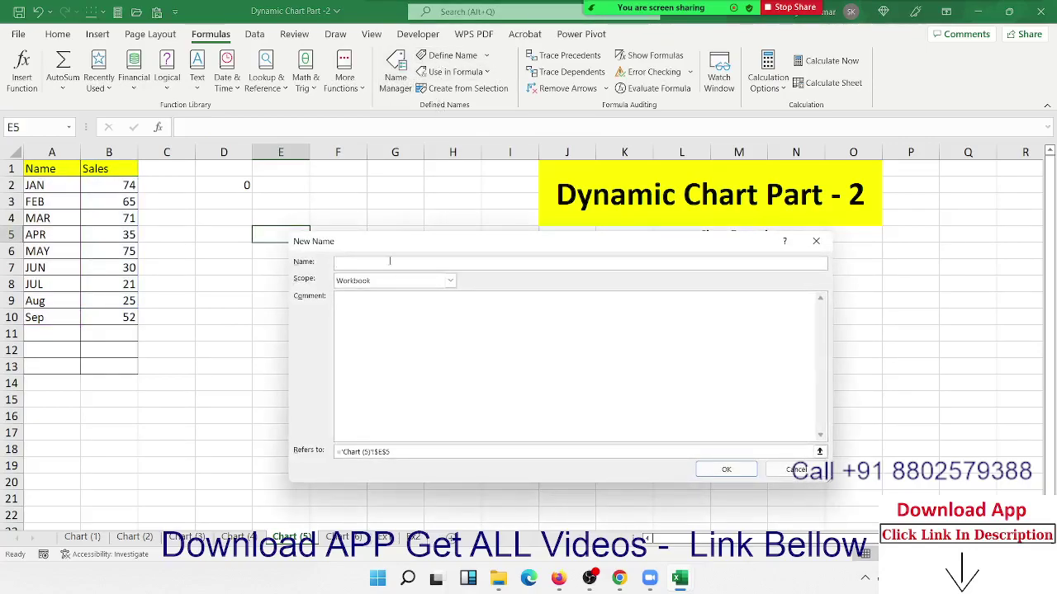
pyautogui.write('s')
pyautogui.moveTo(418, 452); pyautogui.dragTo(248, 432)
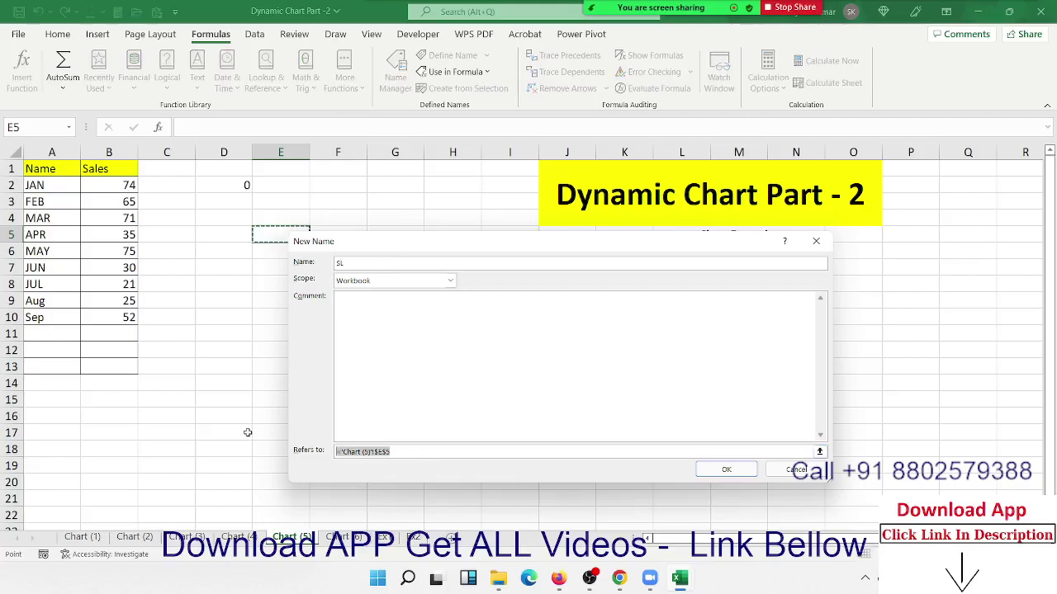
pyautogui.write('=OFFSET(A1,1,0,COUNTA(A:A)-1,1)')
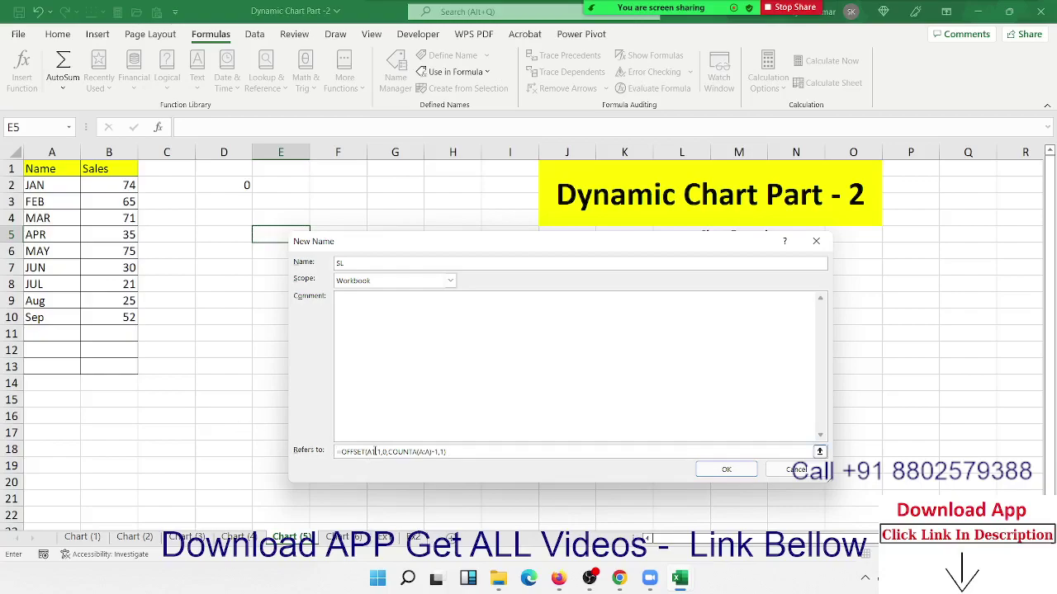
# - Make A1 and A:A absolute, change the column offset to 1, and save as SL
pyautogui.click(375, 451)
pyautogui.press('F4')
pyautogui.click(429, 452)
pyautogui.press('F4')
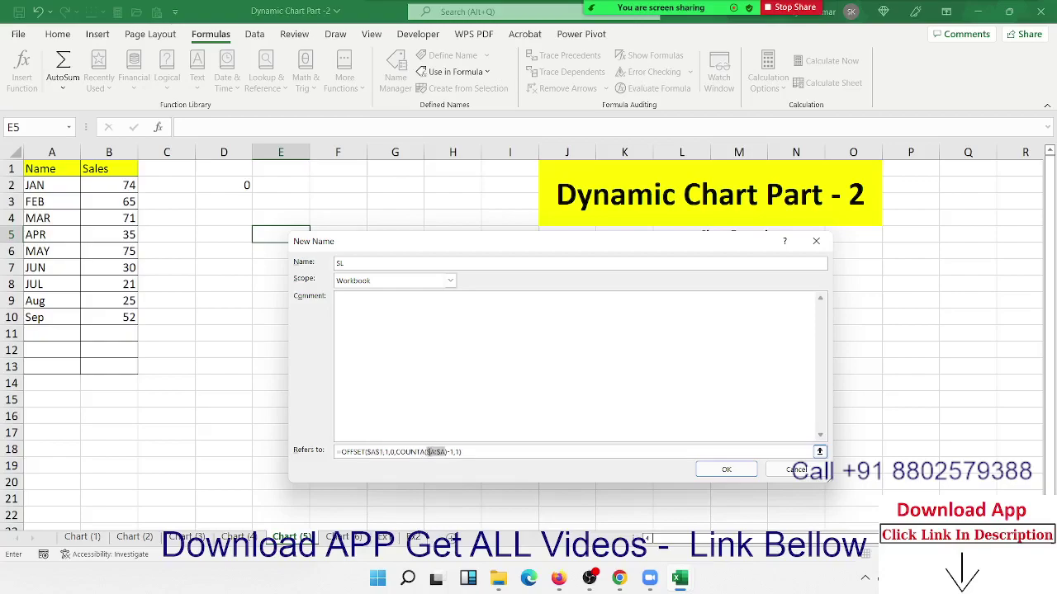
pyautogui.click(394, 450)
pyautogui.press('BackSpace')
pyautogui.write('1')
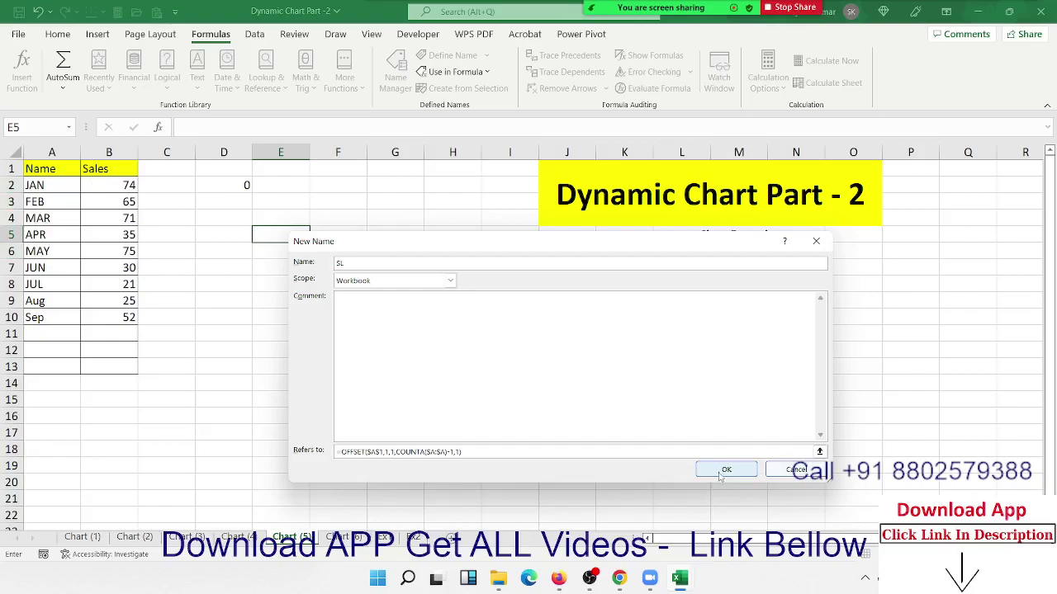
pyautogui.click(724, 471)
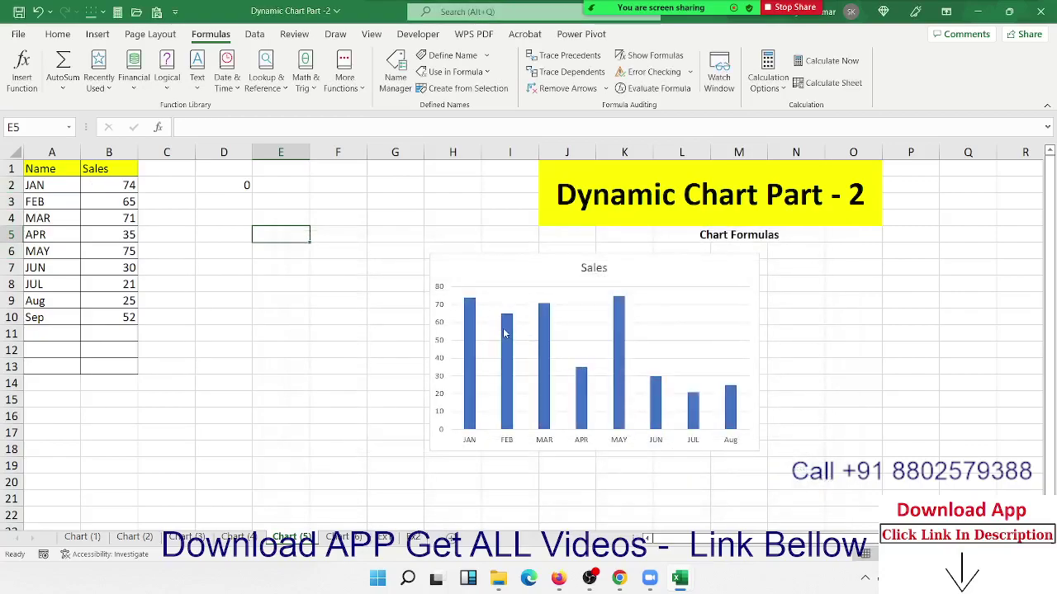
# - Replace $B$2:$B$9 in the chart's SERIES formula with SL and move the chart beside the data
pyautogui.click(472, 330)
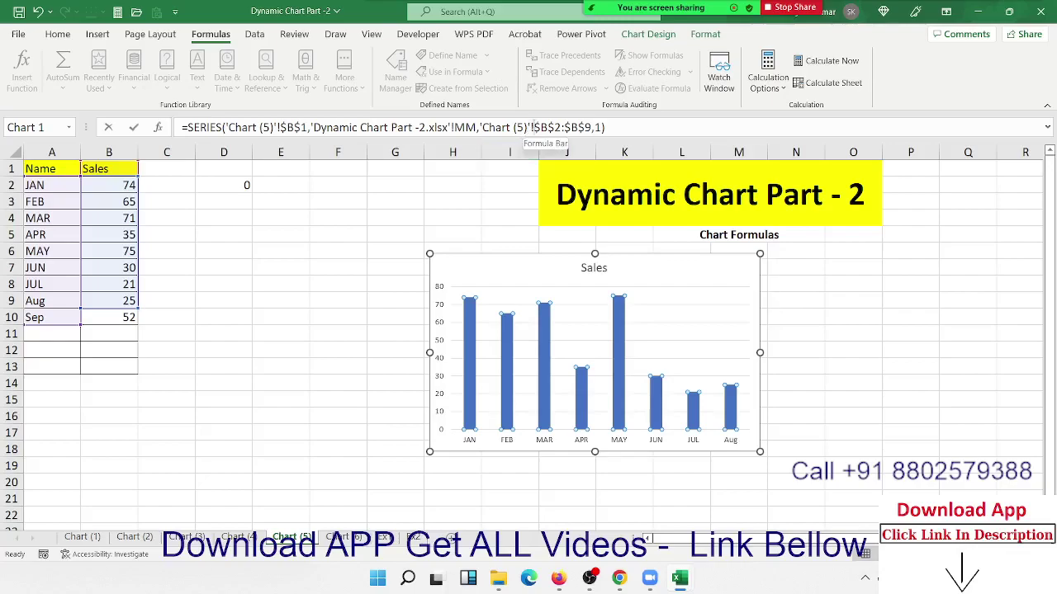
pyautogui.click(564, 128)
pyautogui.press('BackSpace')
pyautogui.press('BackSpace')
pyautogui.press('BackSpace')
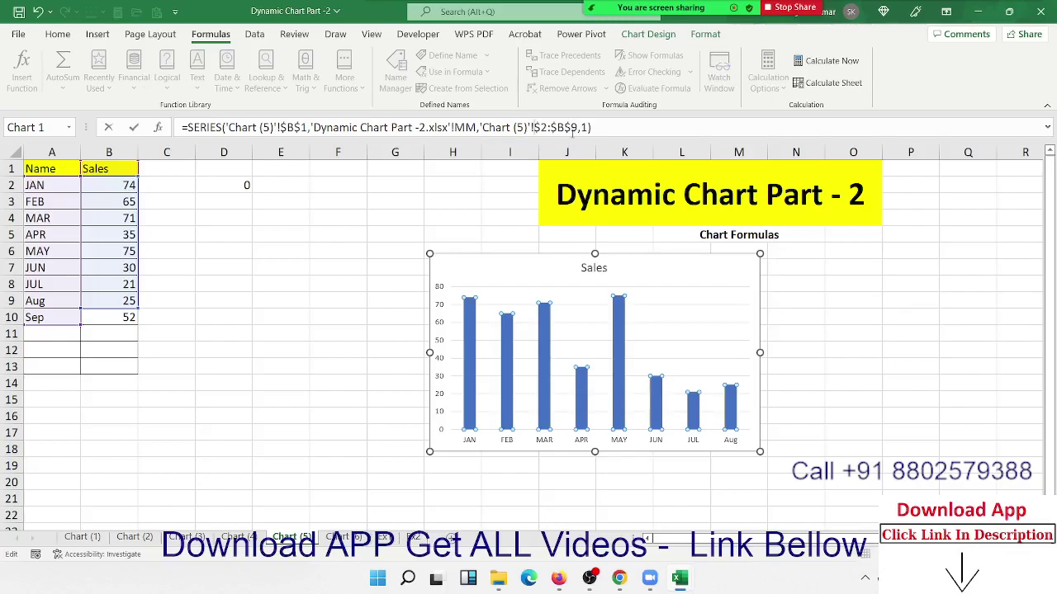
pyautogui.press('BackSpace')
pyautogui.press('BackSpace')
pyautogui.press('BackSpace')
pyautogui.press('BackSpace')
pyautogui.press('BackSpace')
pyautogui.press('BackSpace')
pyautogui.write('s')
pyautogui.write('l')
pyautogui.press('Return')
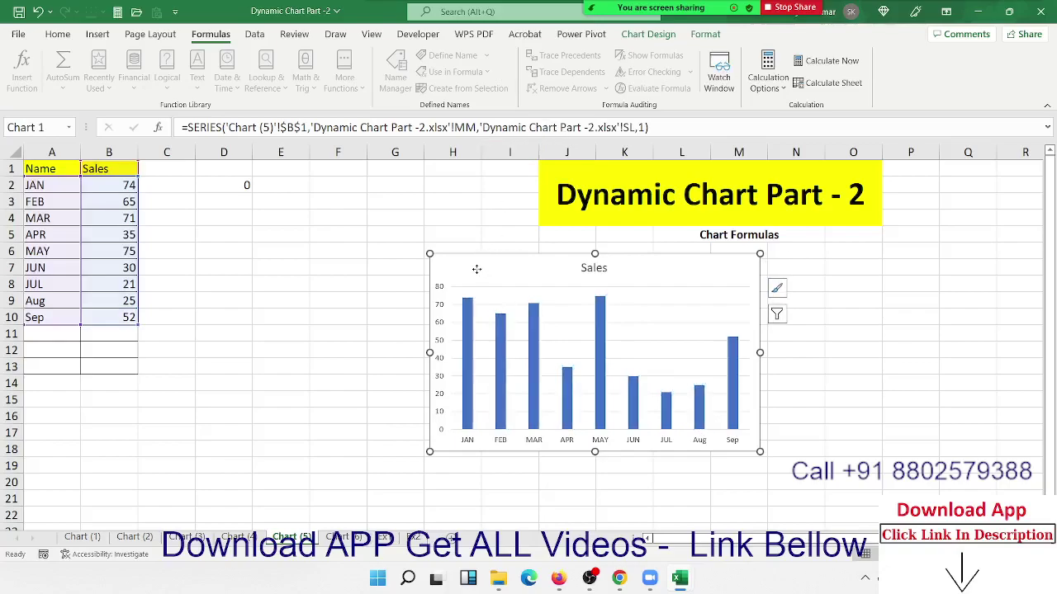
pyautogui.moveTo(479, 268); pyautogui.dragTo(234, 182)
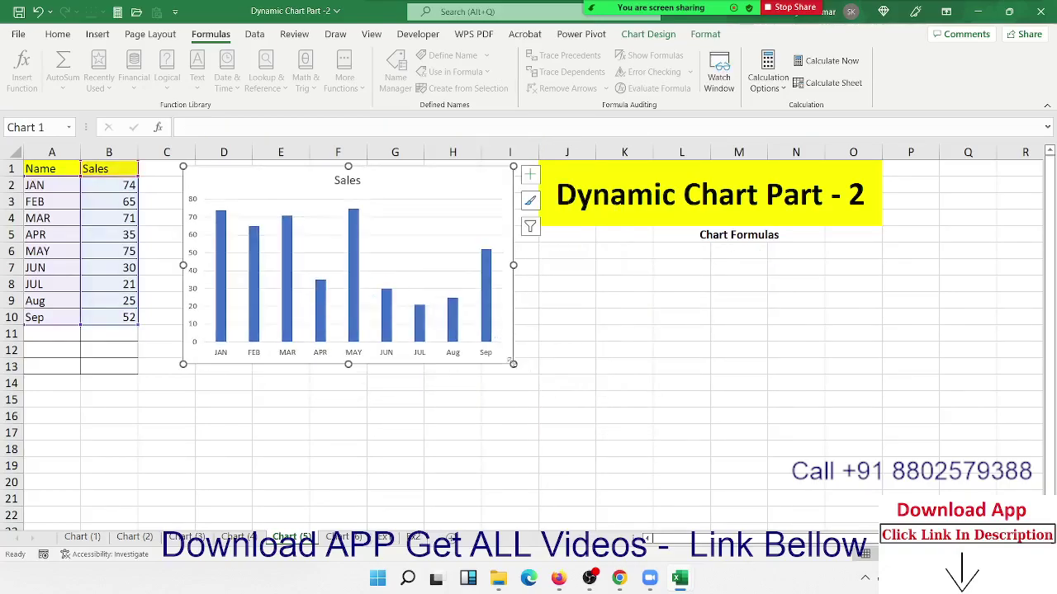
# - Widen the chart and clear the Sep (A10:B10) and Aug (A9:B9) rows
pyautogui.moveTo(514, 364); pyautogui.dragTo(536, 365)
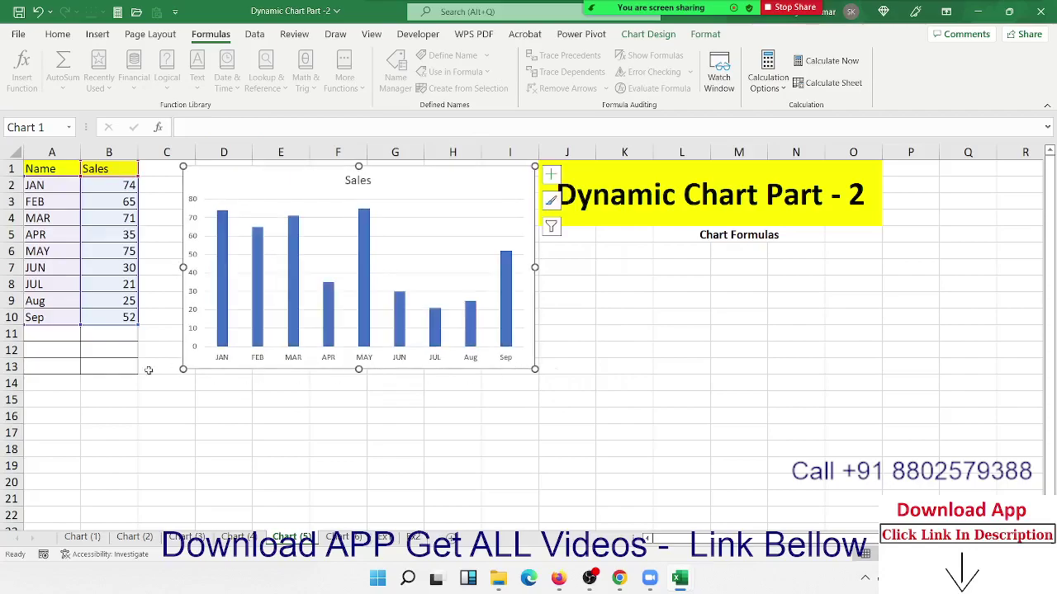
pyautogui.click(56, 314)
pyautogui.moveTo(57, 314); pyautogui.dragTo(124, 318)
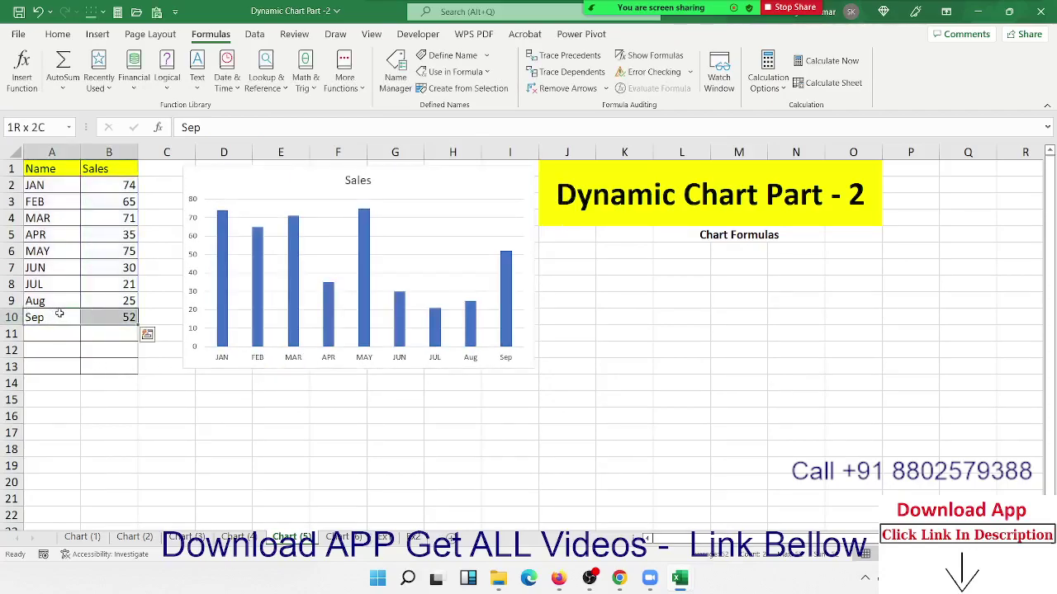
pyautogui.press('Delete')
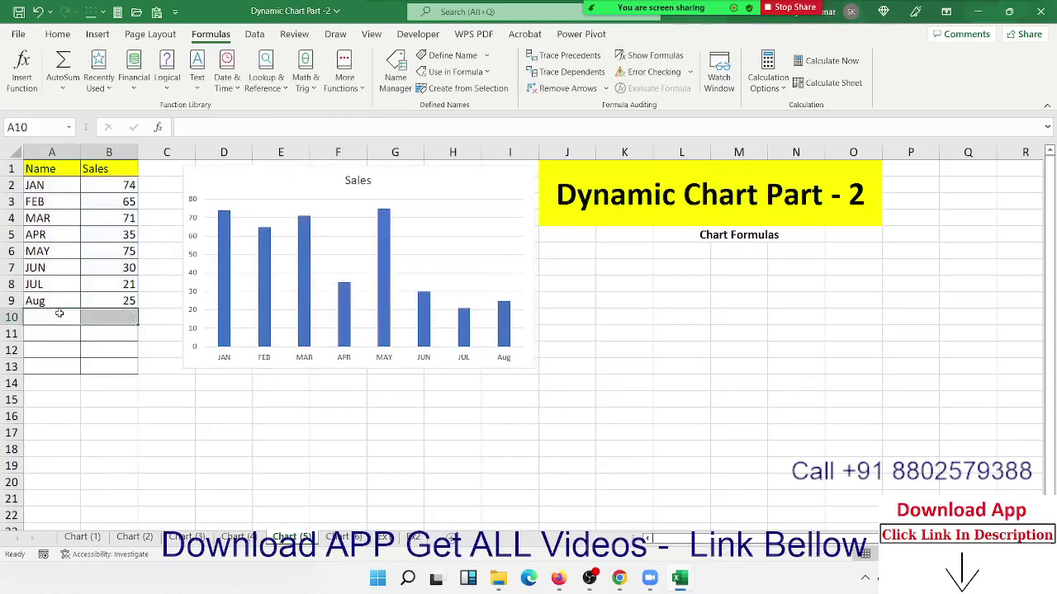
pyautogui.press('Up')
pyautogui.hotkey('shift', 'Right')
pyautogui.press('Delete')
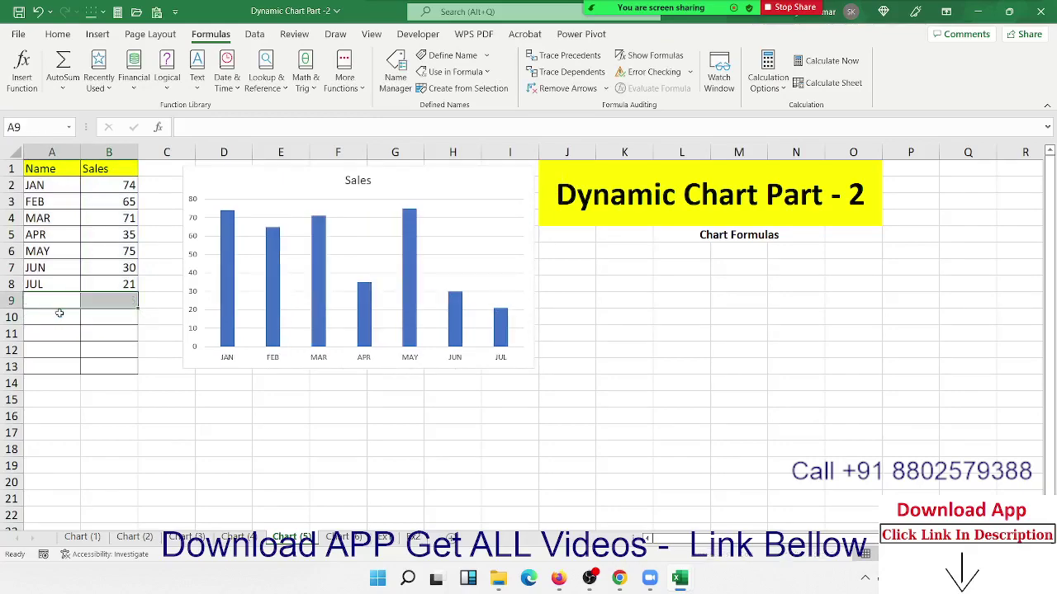
# - Re-enter Aug with sales 85 in A9:B9 so the chart shows eight bars
pyautogui.press('Down')
pyautogui.press('Down')
pyautogui.press('Up')
pyautogui.press('Up')
pyautogui.write('APR')
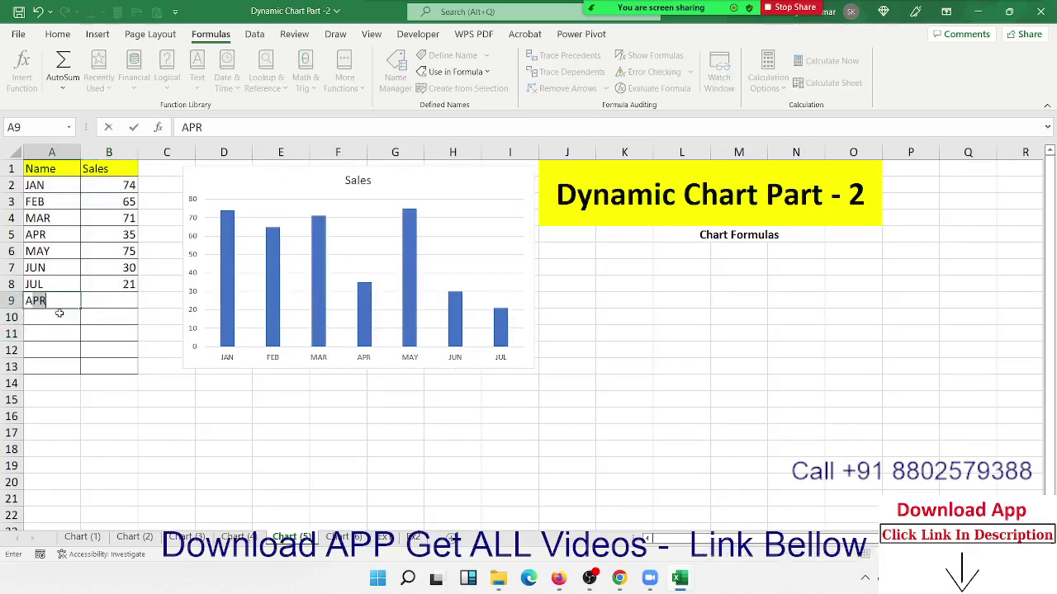
pyautogui.write('ug')
pyautogui.press('Tab')
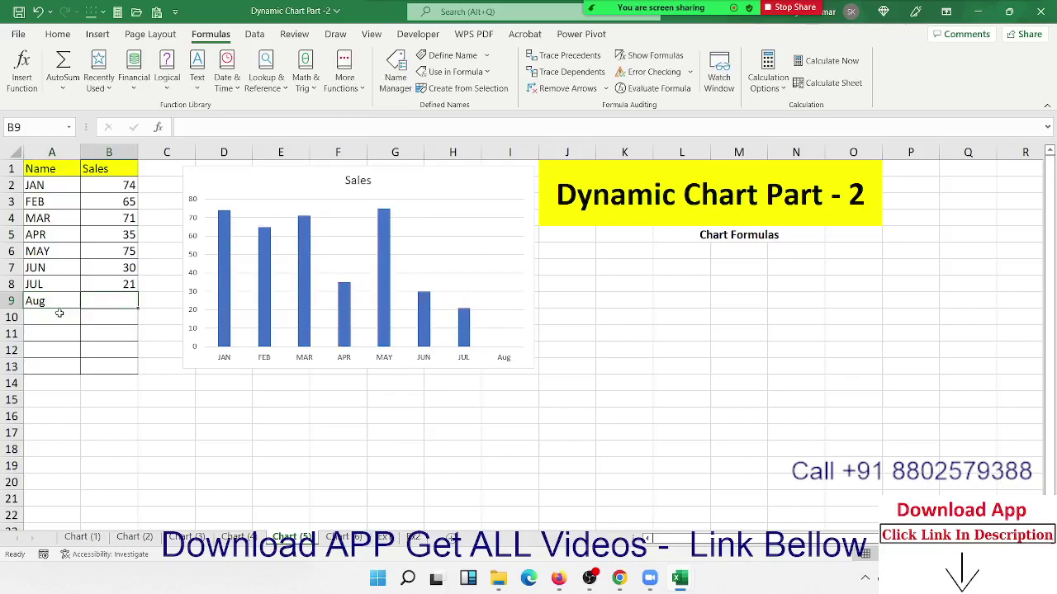
pyautogui.write('85')
pyautogui.press('Return')
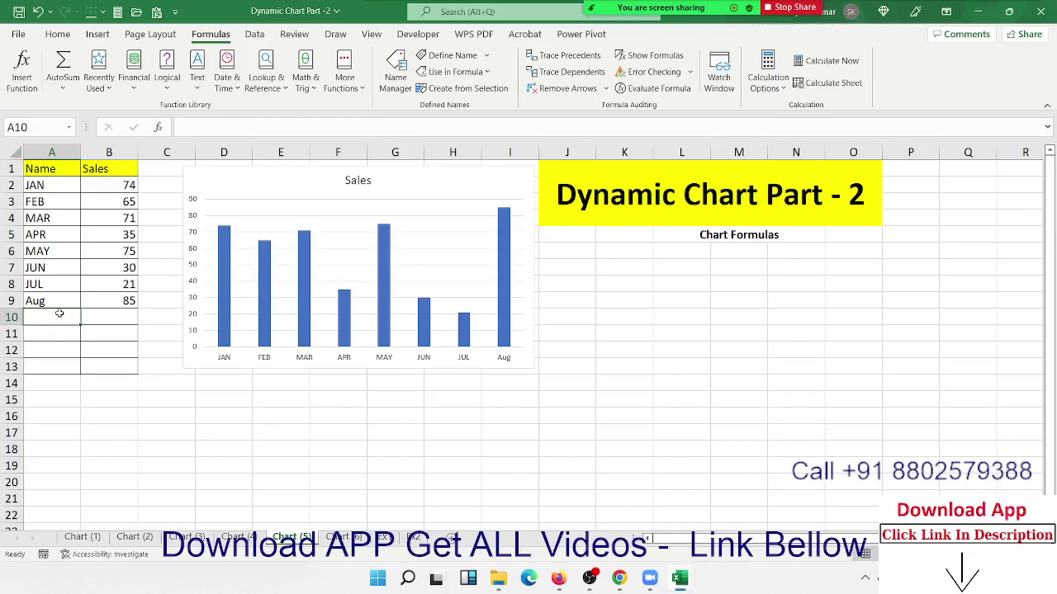
# - Move the Sales chart right below the title and inspect D2's formula
pyautogui.moveTo(254, 181)
pyautogui.mouseDown()
pyautogui.moveTo(568, 294)
pyautogui.moveTo(528, 281)
pyautogui.mouseUp()
pyautogui.click(281, 234)
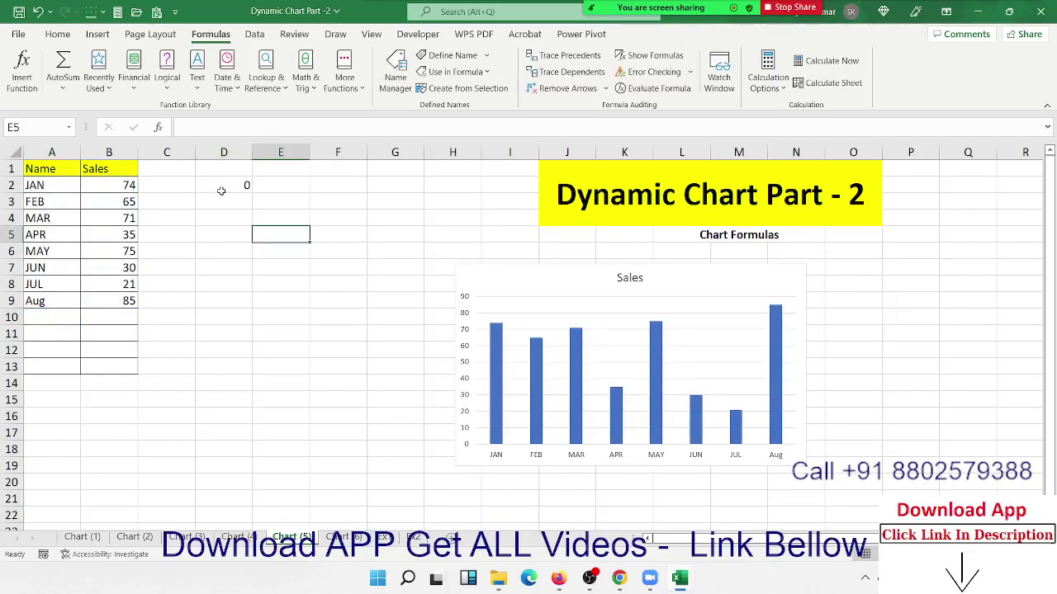
pyautogui.click(221, 190)
pyautogui.doubleClick(228, 185)
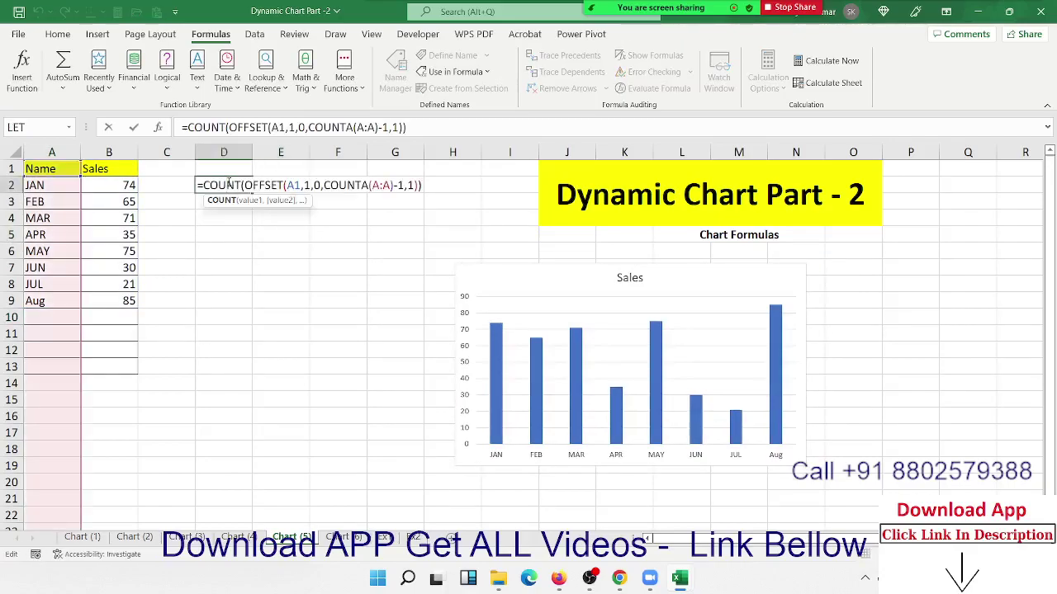
pyautogui.press('Escape')
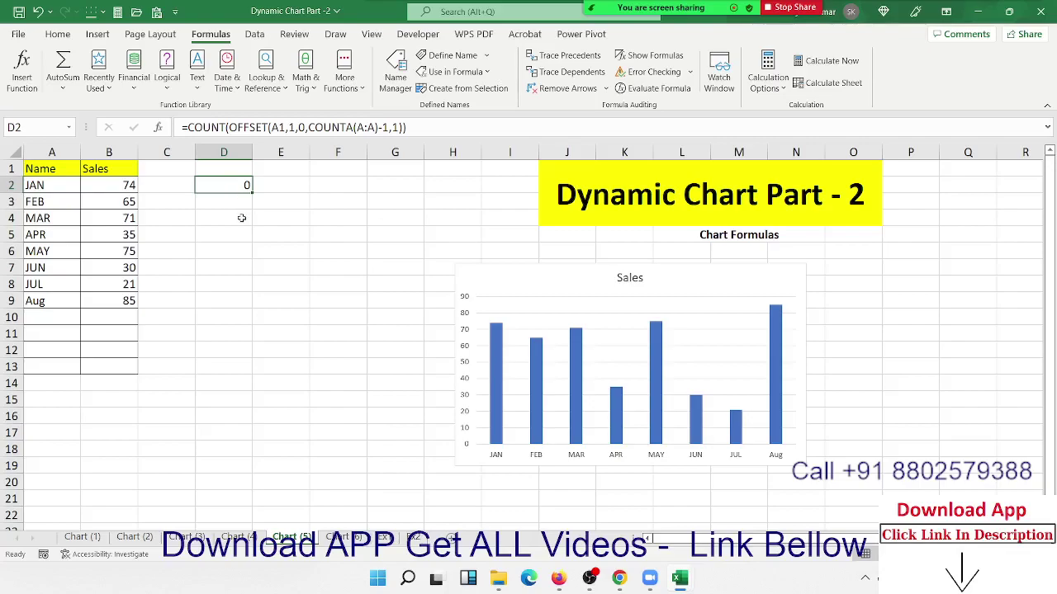
# - Note the range A2:A9 in cell D4, then reopen D2's formula
pyautogui.click(241, 218)
pyautogui.write('A2')
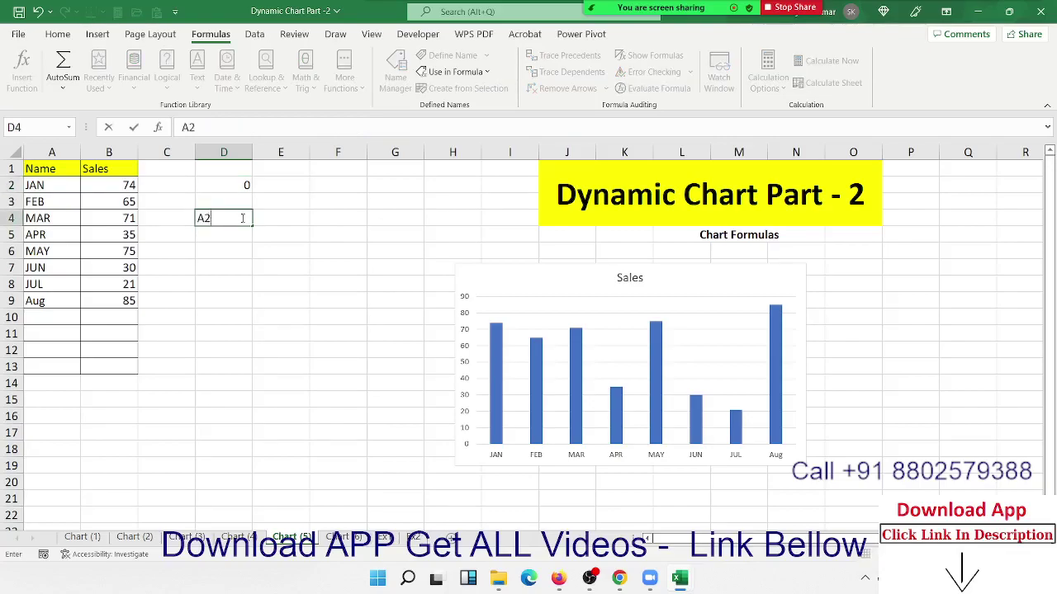
pyautogui.write(':A9')
pyautogui.press('Return')
pyautogui.click(241, 218)
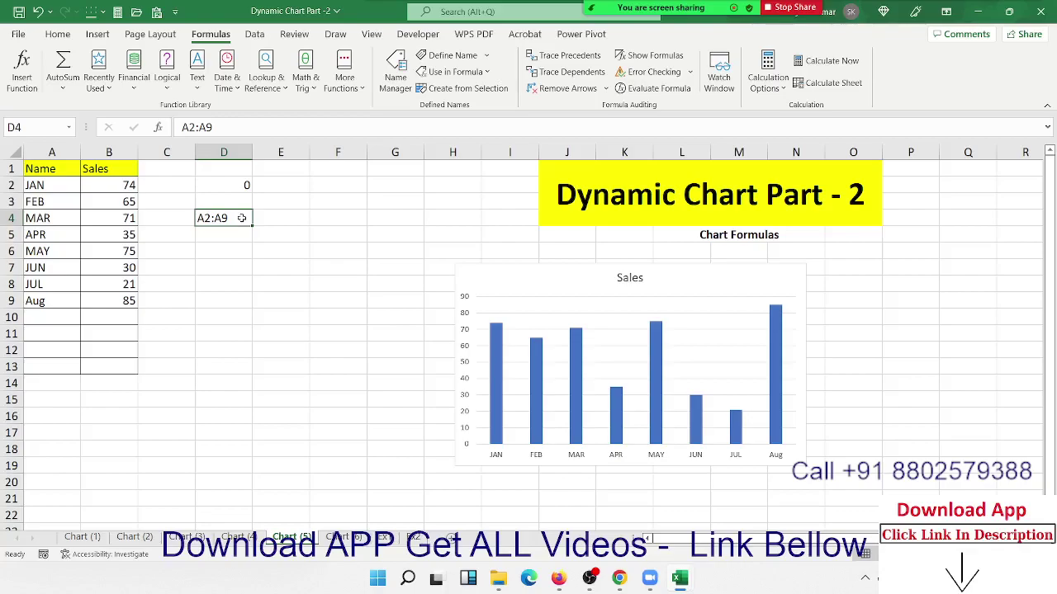
pyautogui.doubleClick(231, 186)
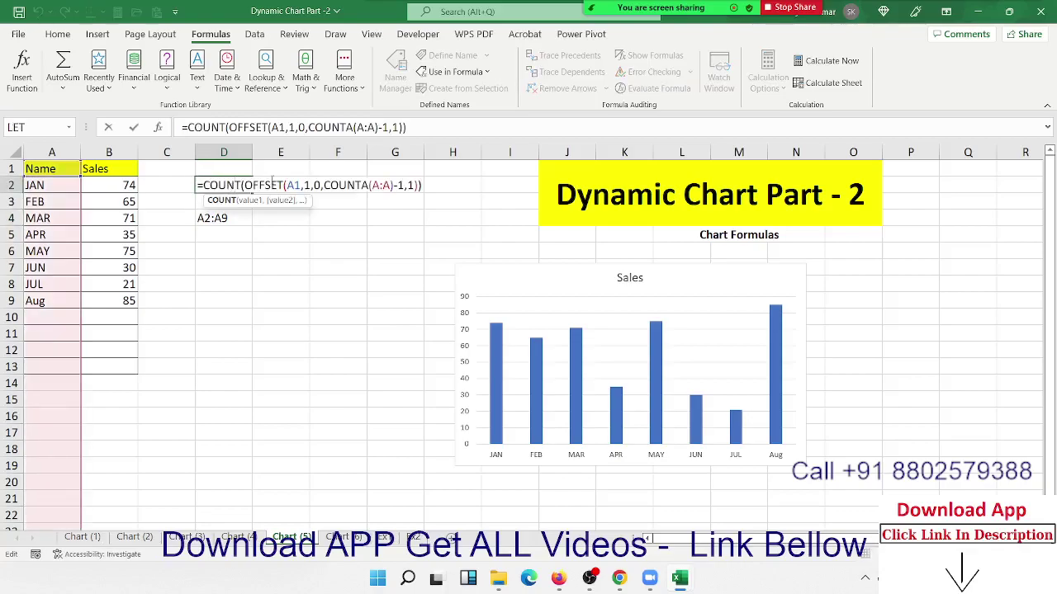
# - Highlight each OFFSET argument in D2: A1, 1, 0, COUNTA(A:A) and width 1
pyautogui.doubleClick(291, 185)
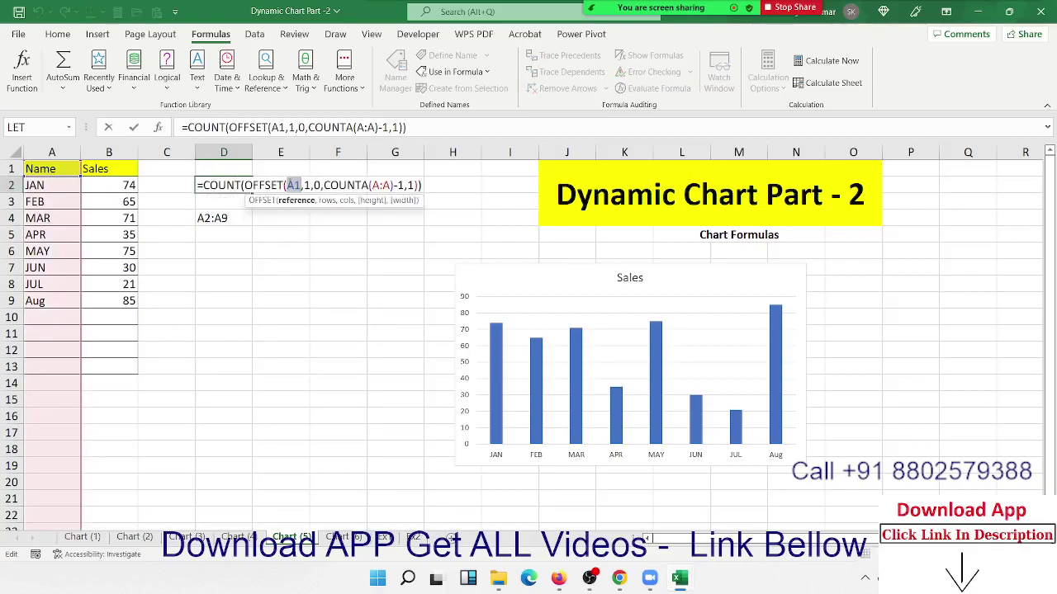
pyautogui.doubleClick(306, 185)
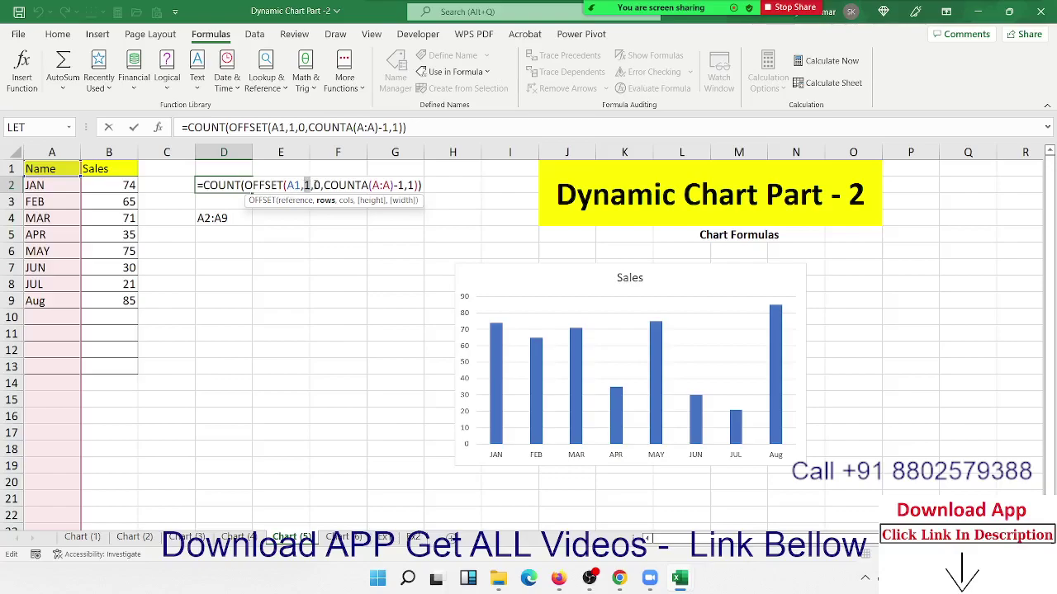
pyautogui.doubleClick(315, 185)
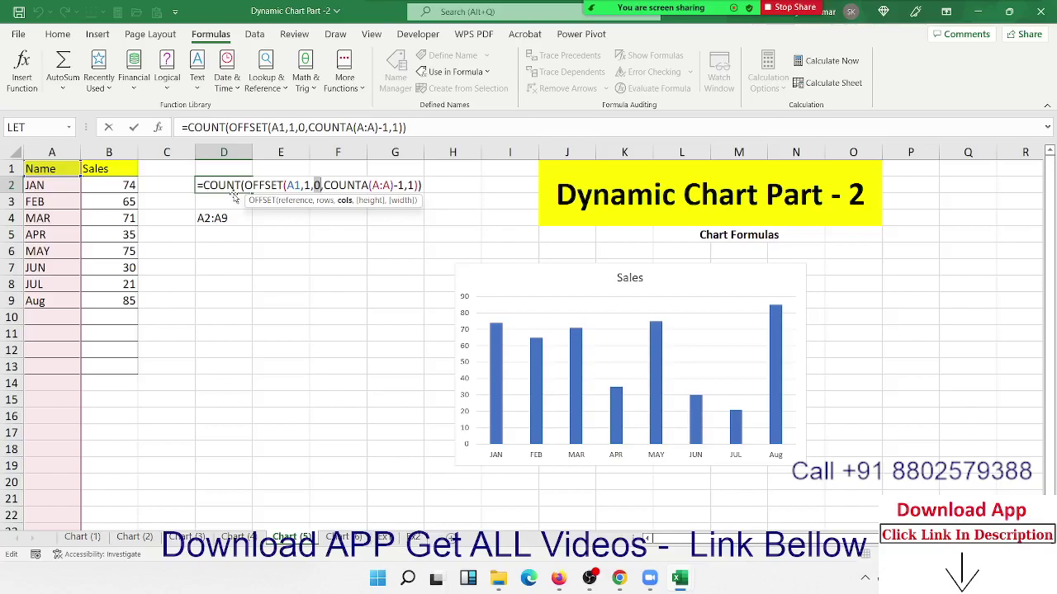
pyautogui.doubleClick(337, 185)
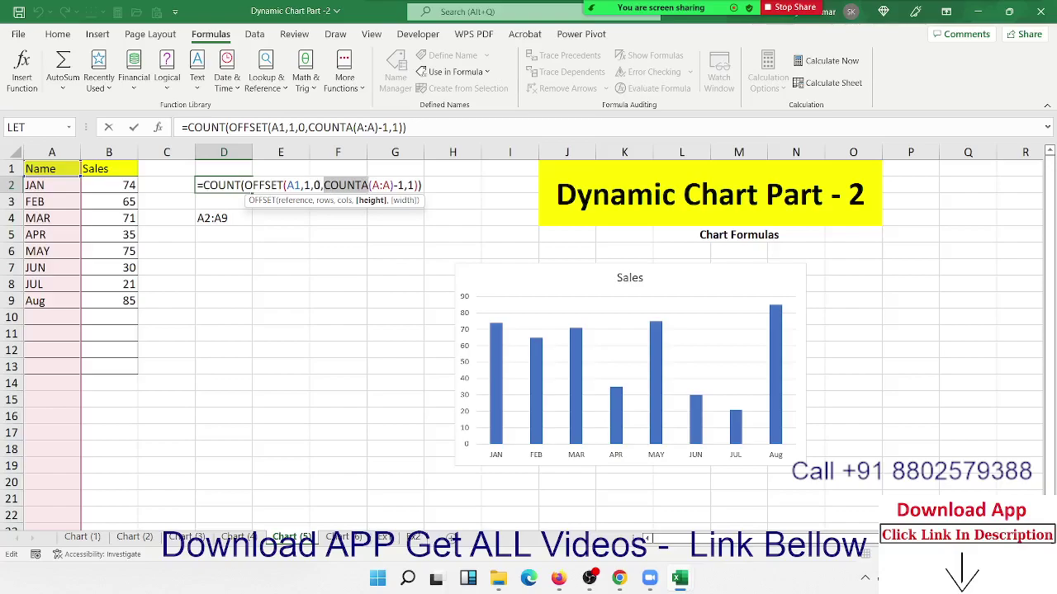
pyautogui.moveTo(323, 185); pyautogui.dragTo(286, 185)
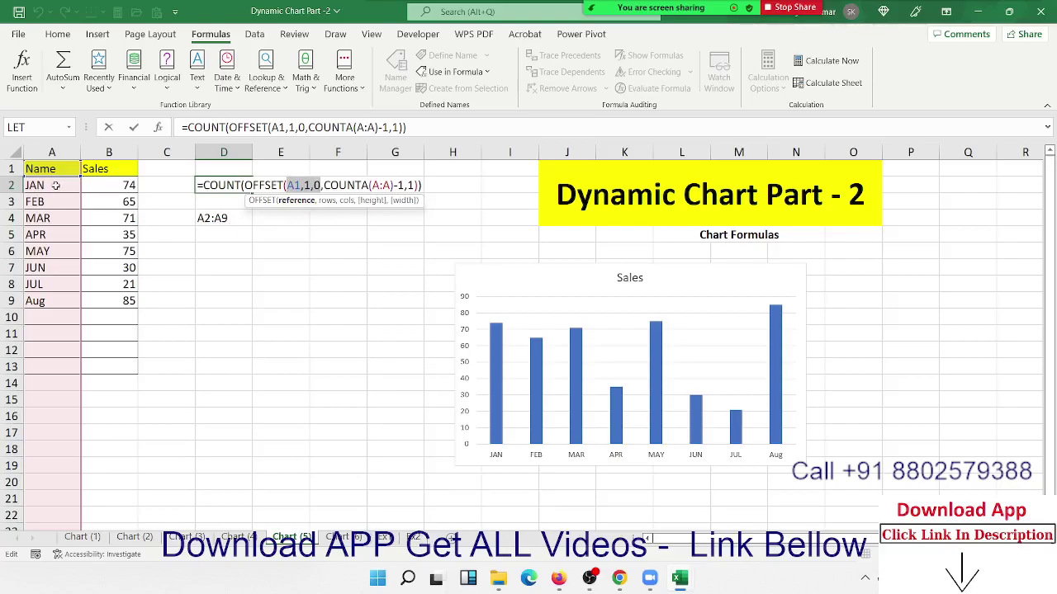
pyautogui.click(324, 185)
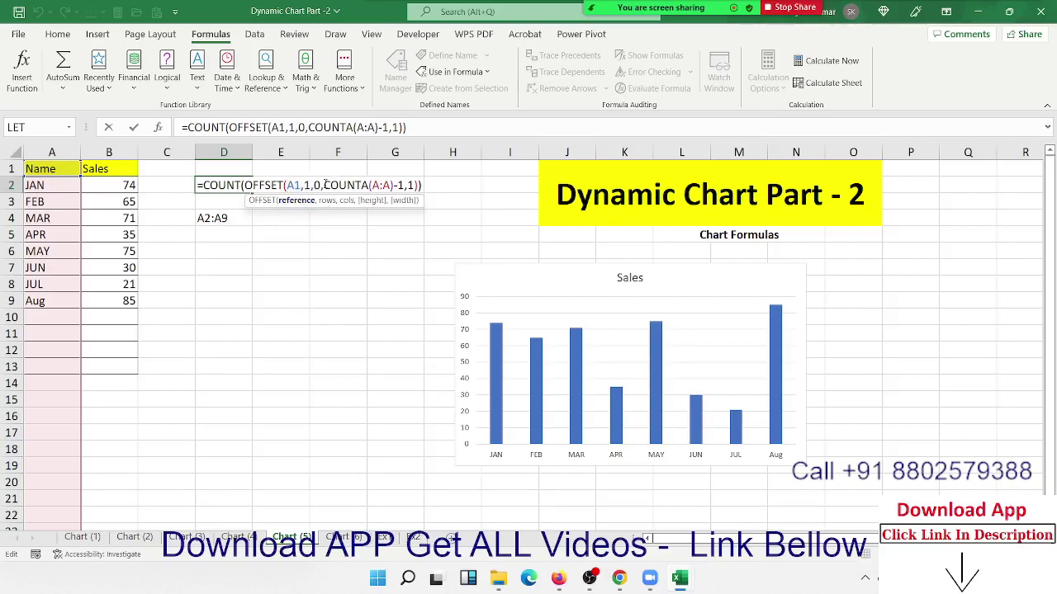
pyautogui.moveTo(325, 185); pyautogui.dragTo(405, 185)
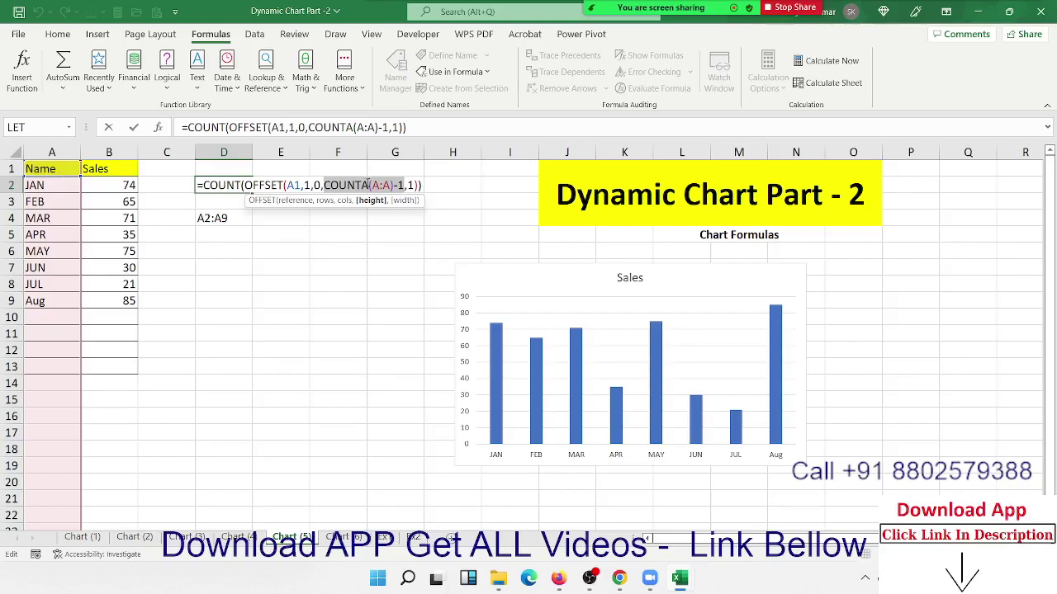
pyautogui.doubleClick(410, 185)
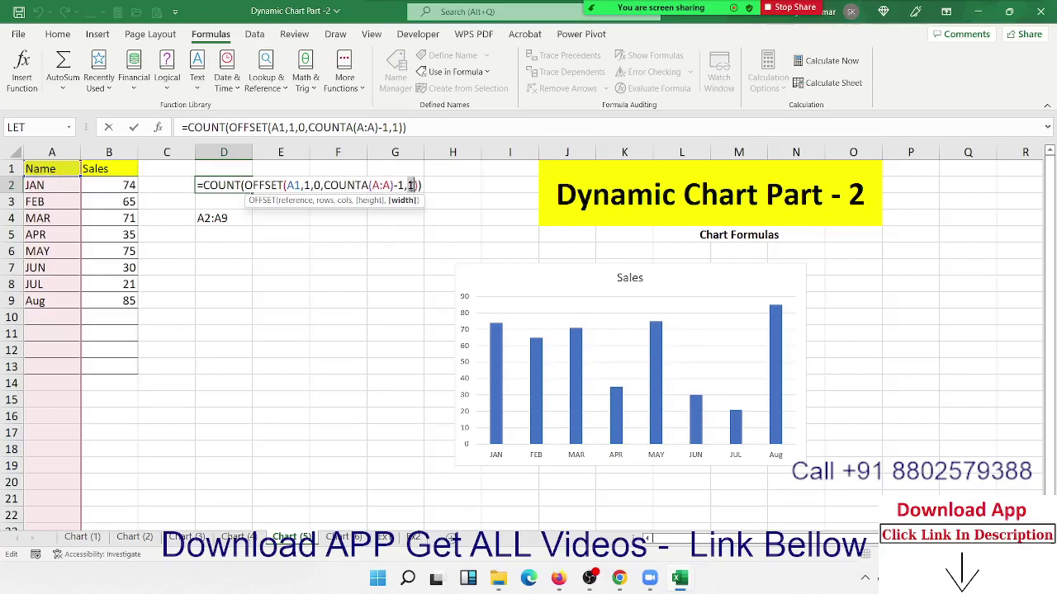
# - Commit D2's formula and evaluate it step by step to COUNT($A$2:$A$9)
pyautogui.press('Return')
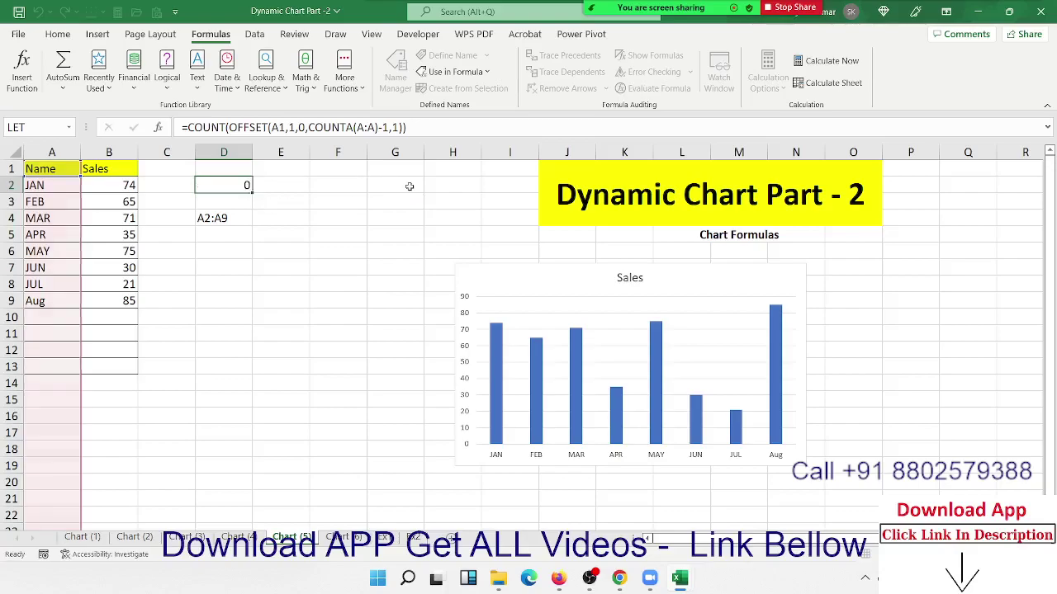
pyautogui.press('Up')
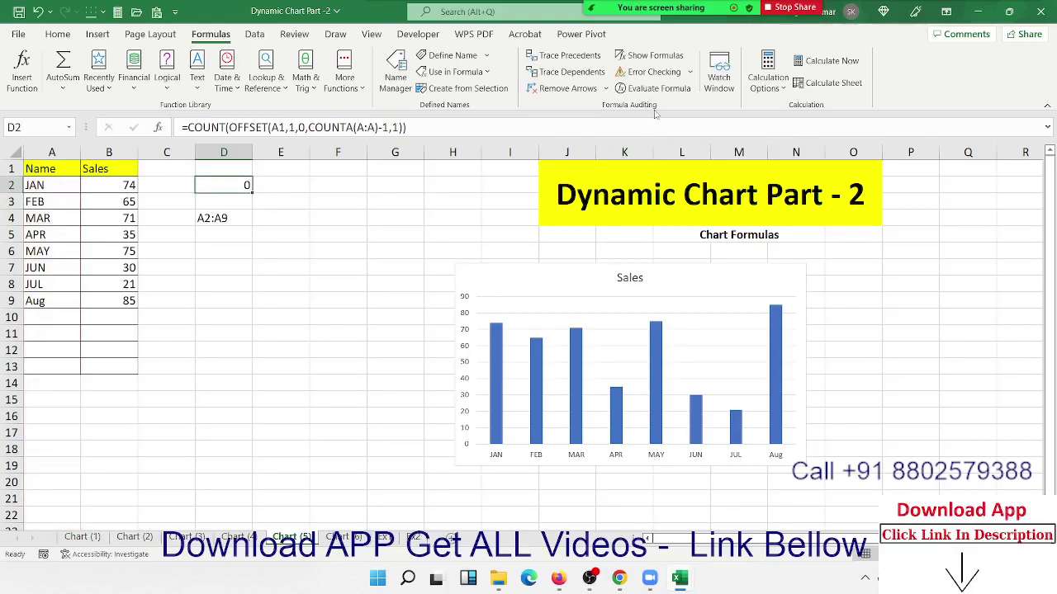
pyautogui.click(652, 88)
pyautogui.click(528, 437)
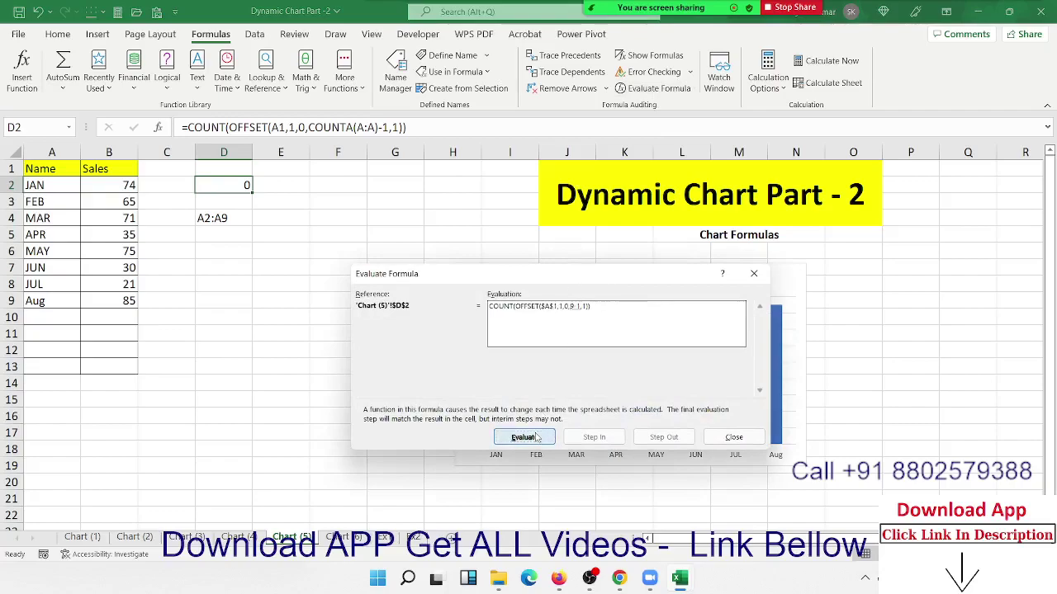
pyautogui.click(532, 438)
pyautogui.click(530, 439)
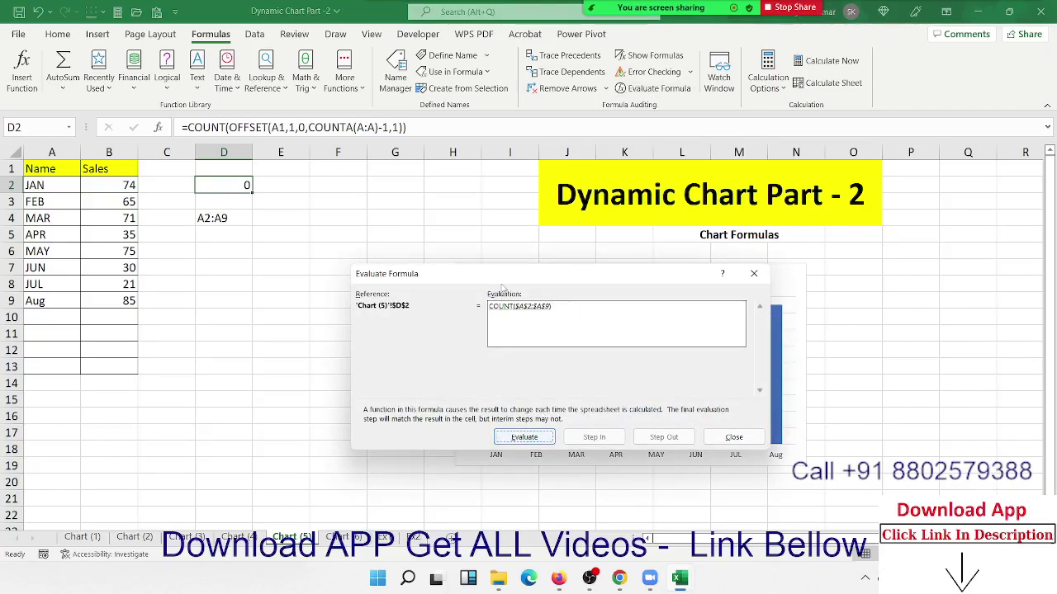
pyautogui.moveTo(501, 285); pyautogui.dragTo(416, 221)
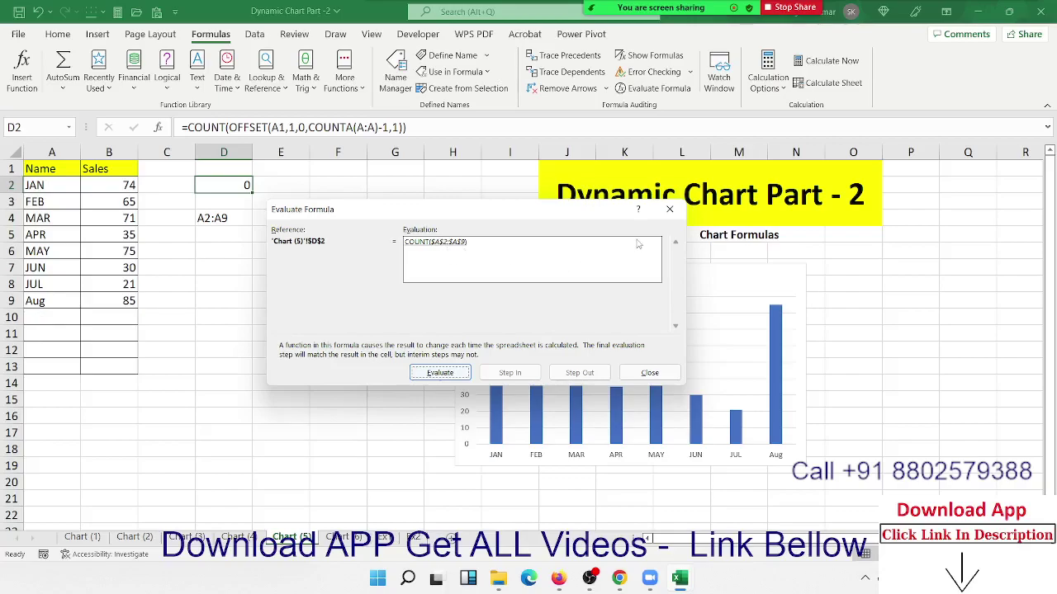
pyautogui.click(670, 210)
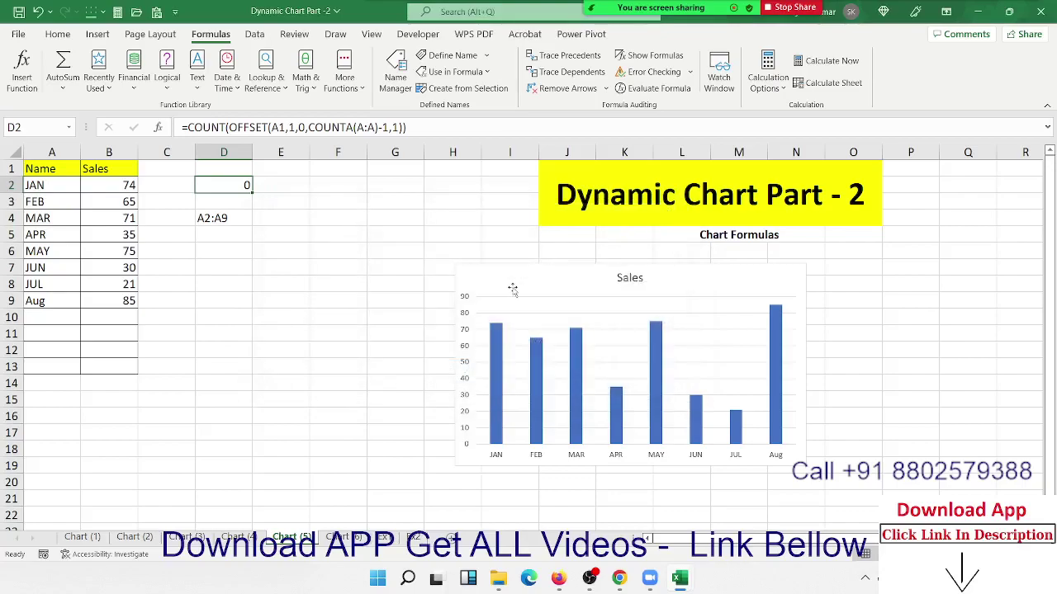
# - Check the Sales series formula, review the MM and SL names, and save the workbook
pyautogui.click(499, 376)
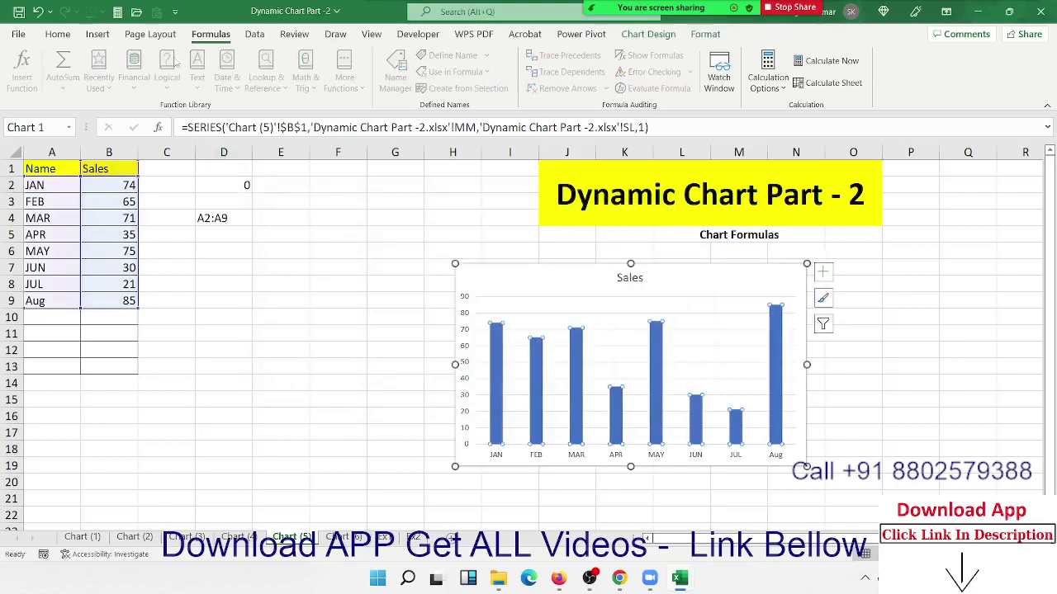
pyautogui.click(261, 281)
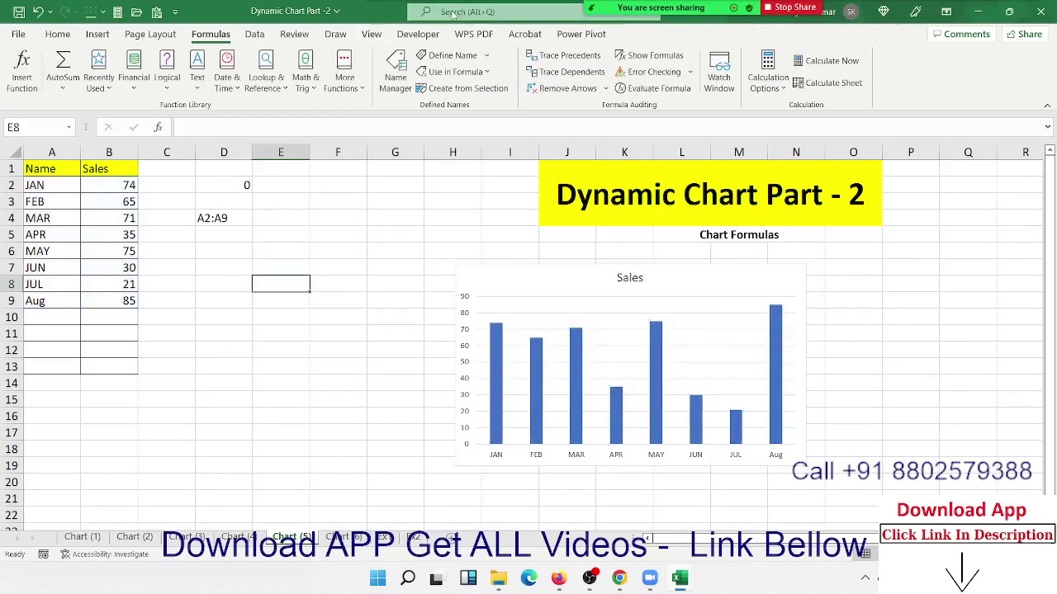
pyautogui.click(395, 70)
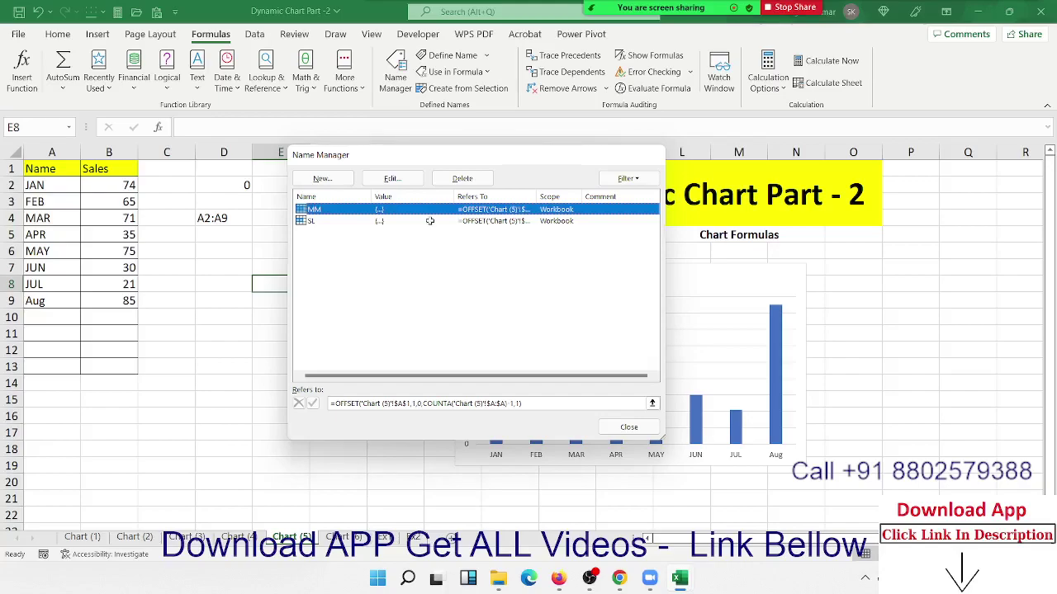
pyautogui.press('Escape')
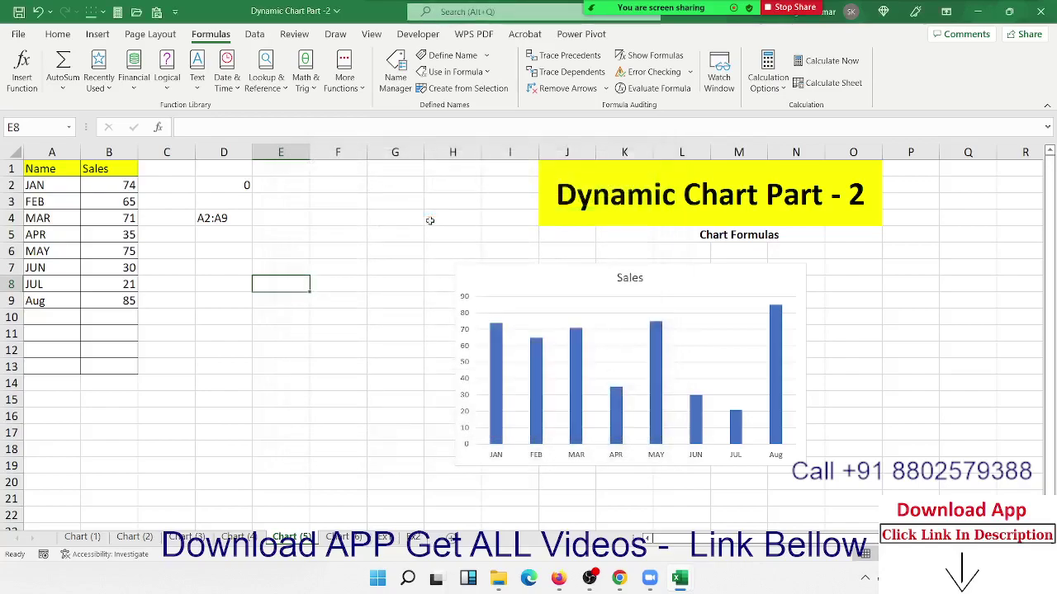
pyautogui.hotkey('ctrl', 's')
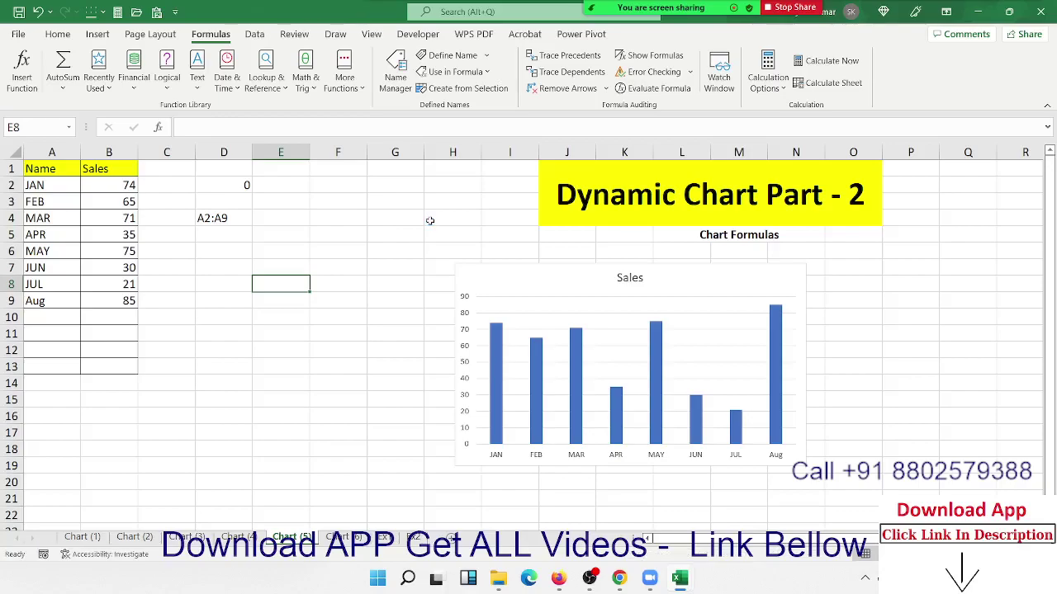
# - On the Ex 1 sheet, select the Month and Sales data A1:B13
pyautogui.click(385, 538)
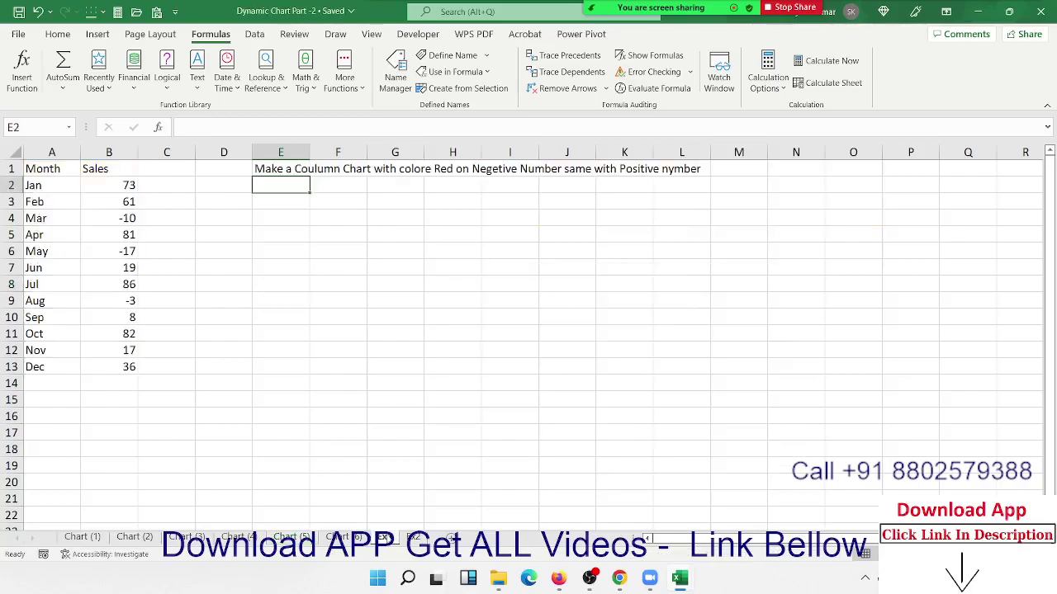
pyautogui.click(329, 261)
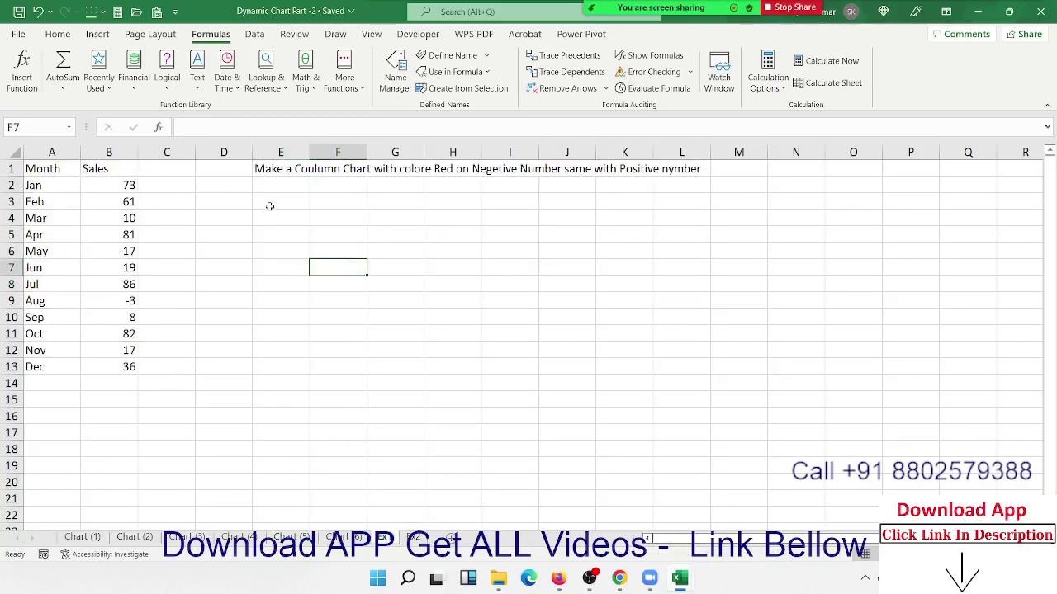
pyautogui.click(45, 173)
pyautogui.moveTo(76, 185); pyautogui.dragTo(120, 372)
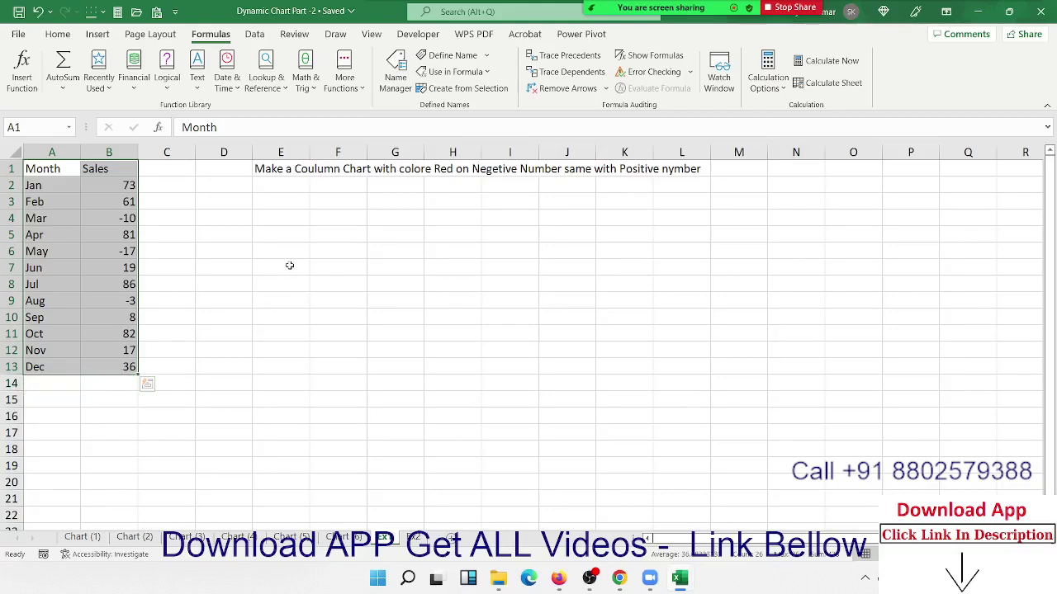
pyautogui.click(289, 231)
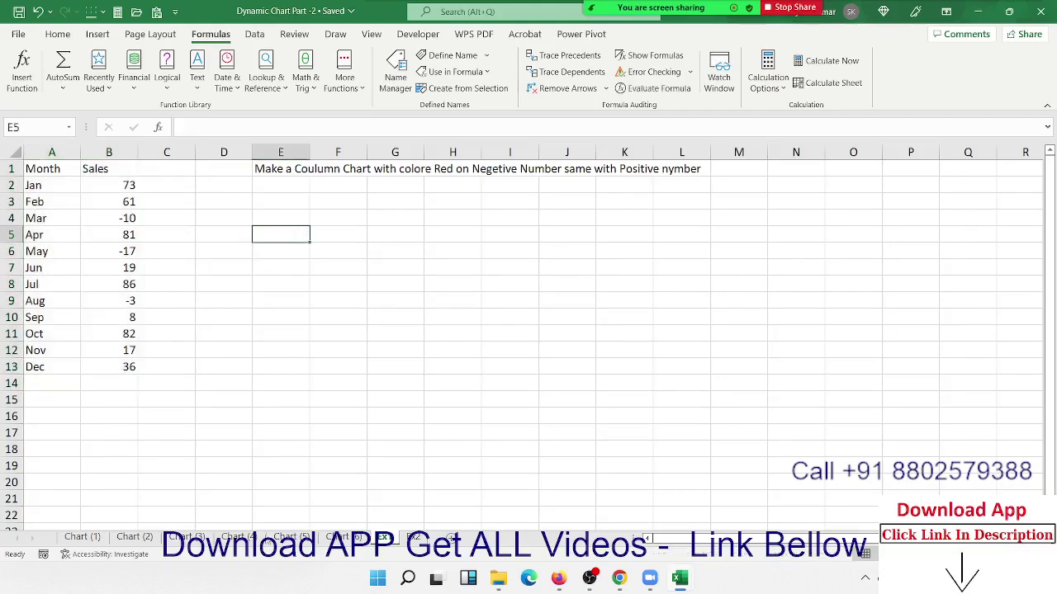
# - Bring up the sheet with the Name/JAN–JUN table and 'Make Chart Name with Total' task
pyautogui.click(248, 538)
pyautogui.moveTo(266, 277)
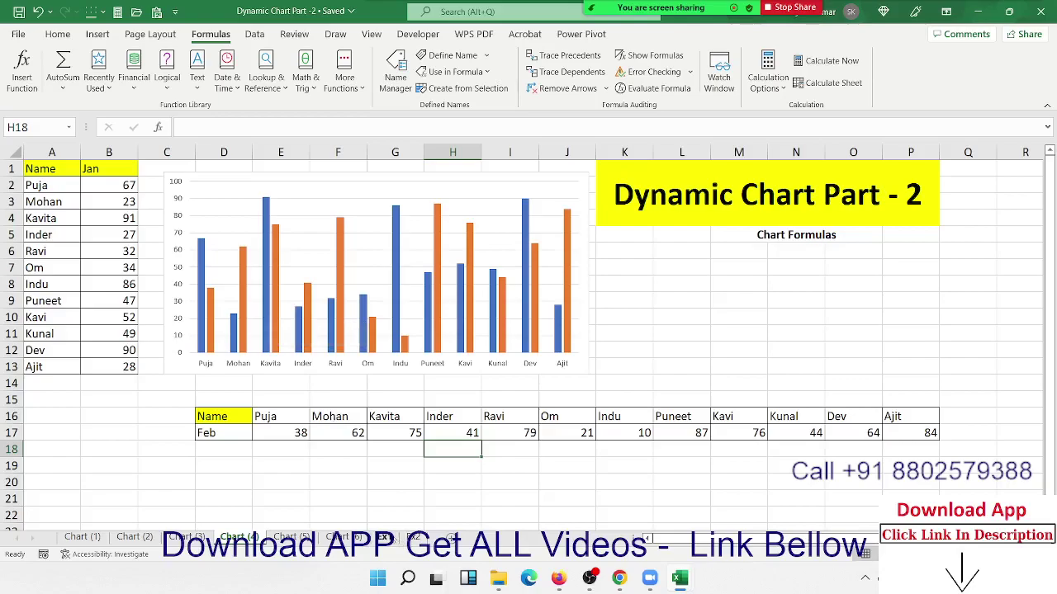
pyautogui.click(384, 538)
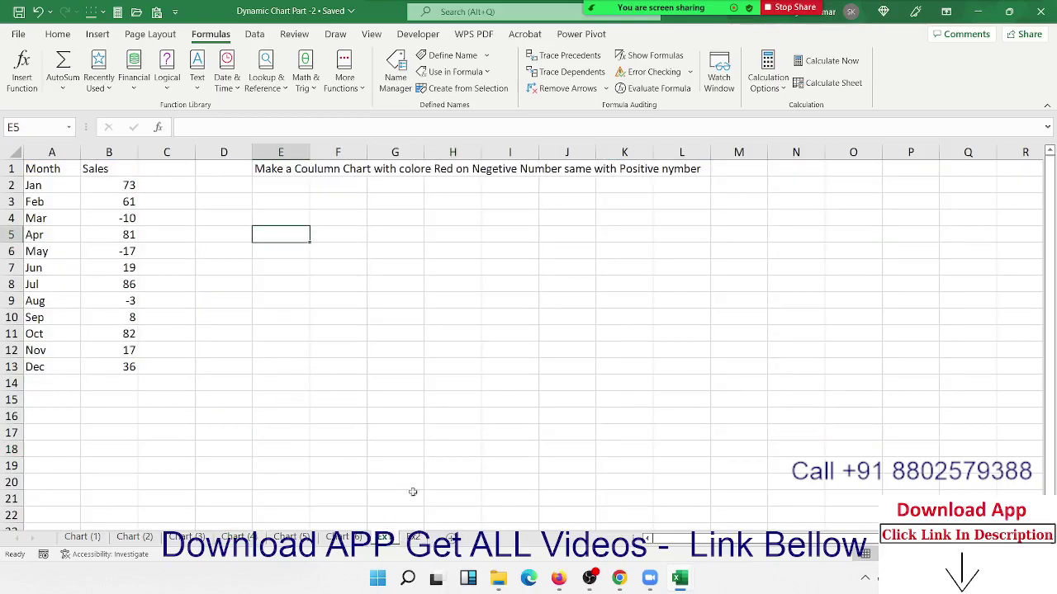
pyautogui.click(413, 537)
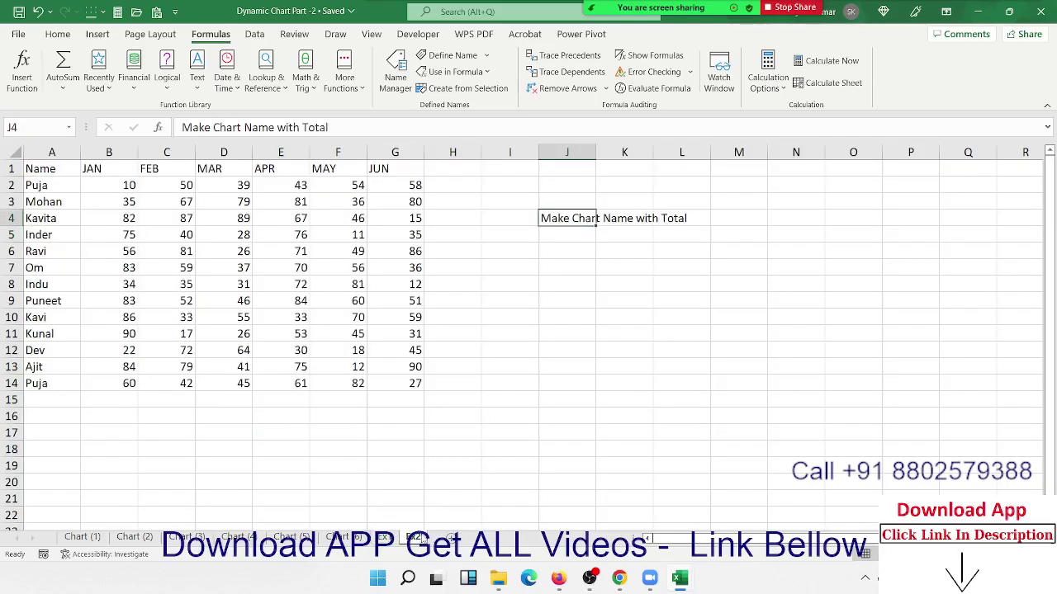
pyautogui.click(527, 403)
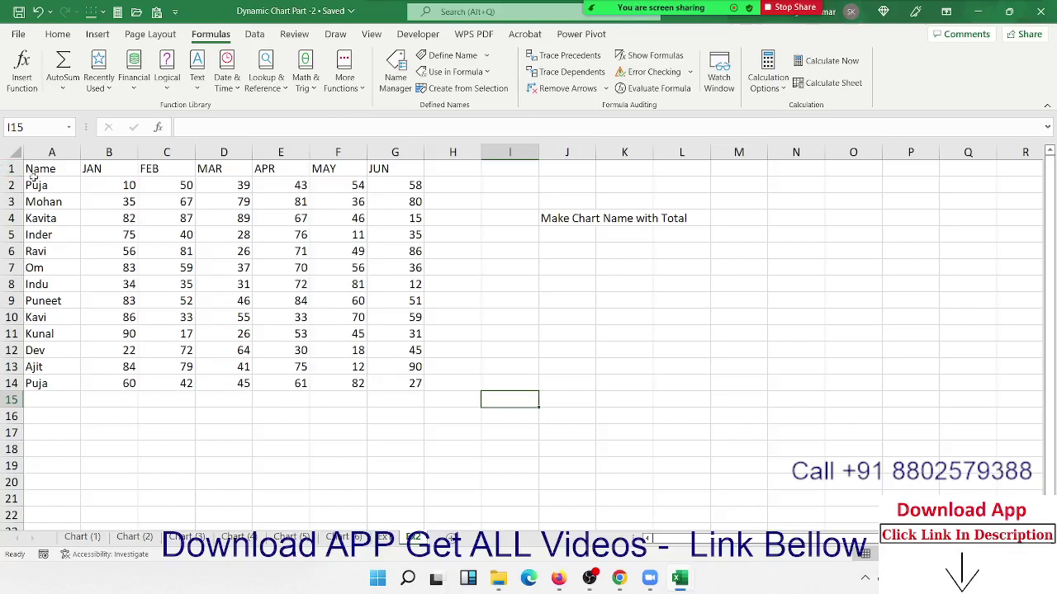
pyautogui.moveTo(46, 185); pyautogui.dragTo(54, 379)
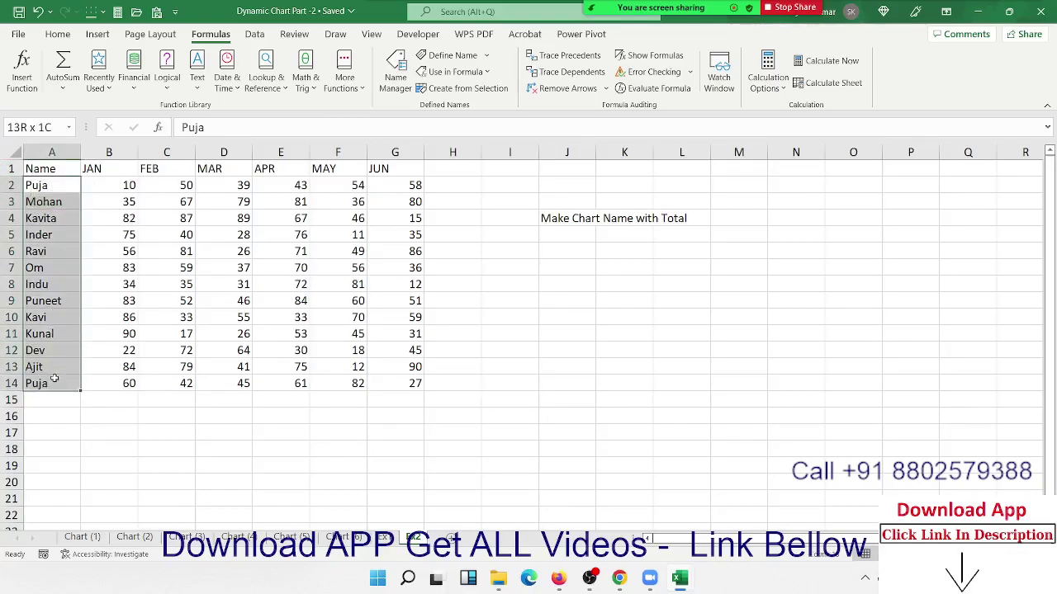
pyautogui.moveTo(474, 184); pyautogui.dragTo(473, 438)
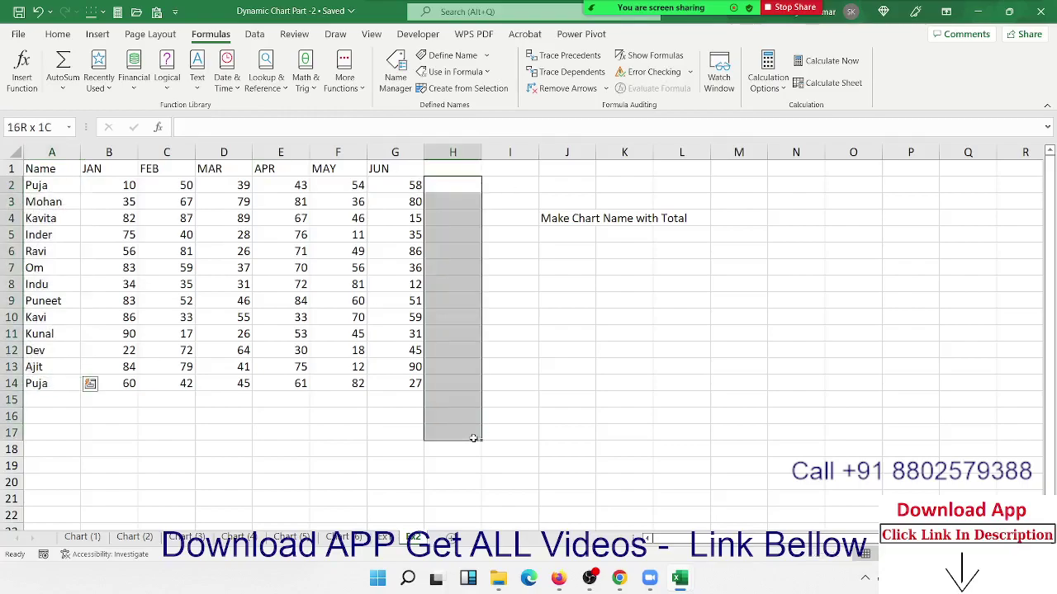
pyautogui.moveTo(101, 170); pyautogui.dragTo(395, 168)
pyautogui.moveTo(36, 186); pyautogui.dragTo(13, 382)
pyautogui.click(760, 339)
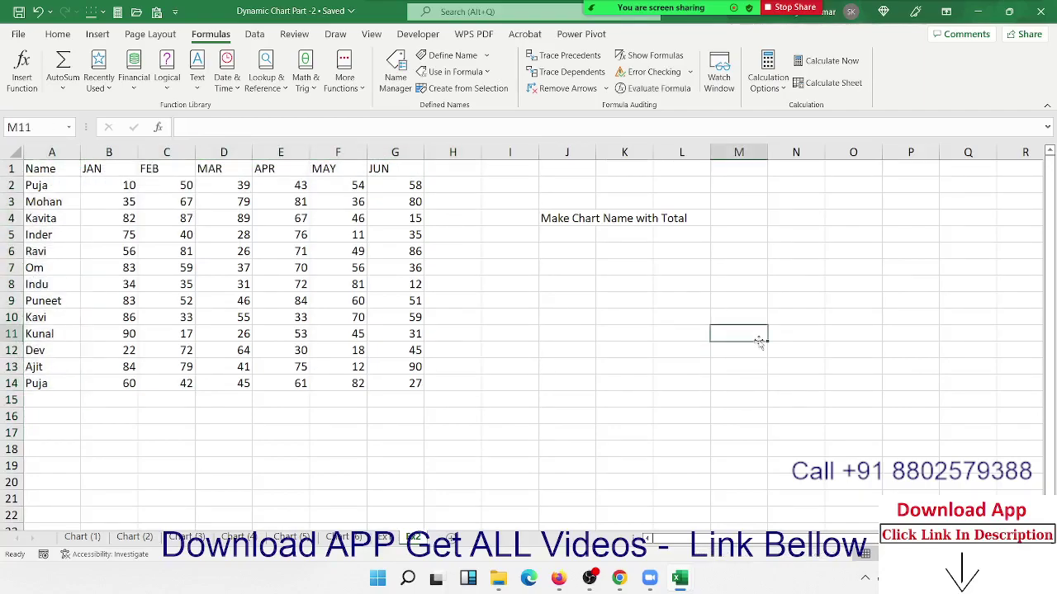